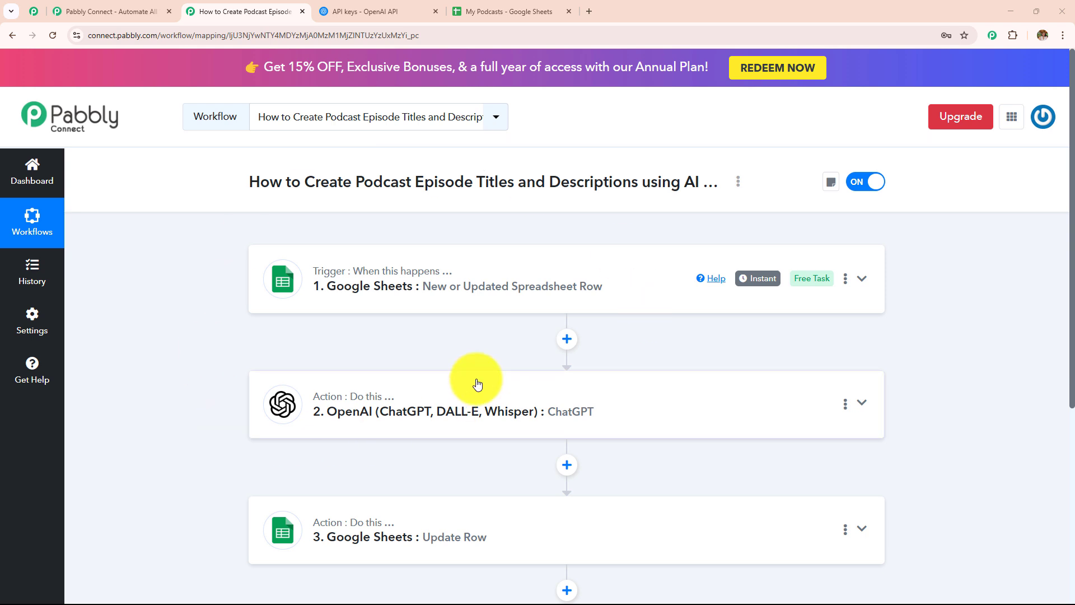
Switch to the My Podcasts spreadsheet and paste the episode transcript into the Transcript column of row 2
left_click(506, 13)
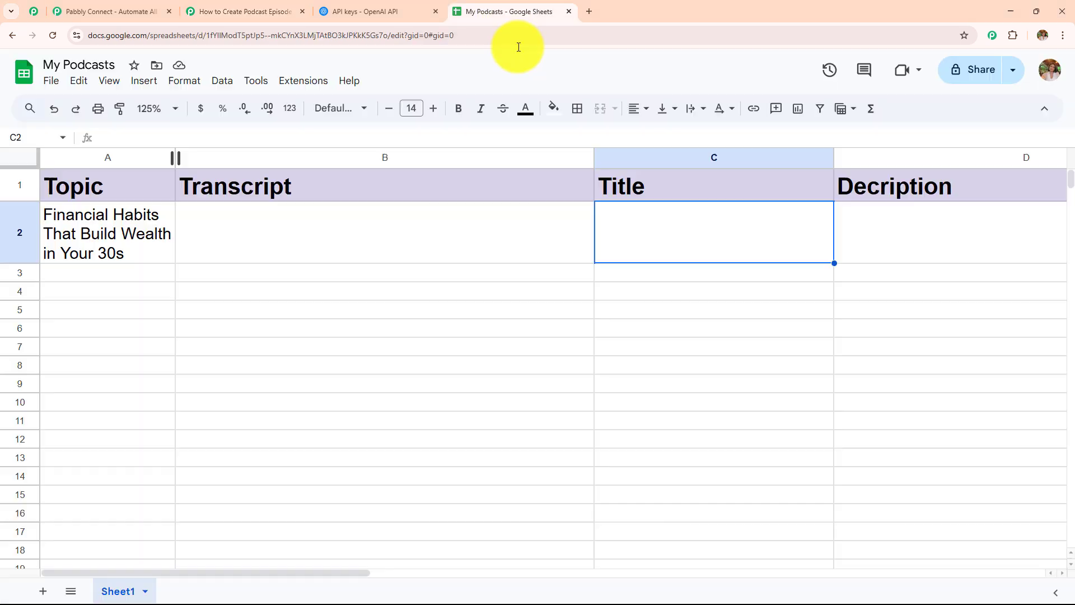
left_click(363, 336)
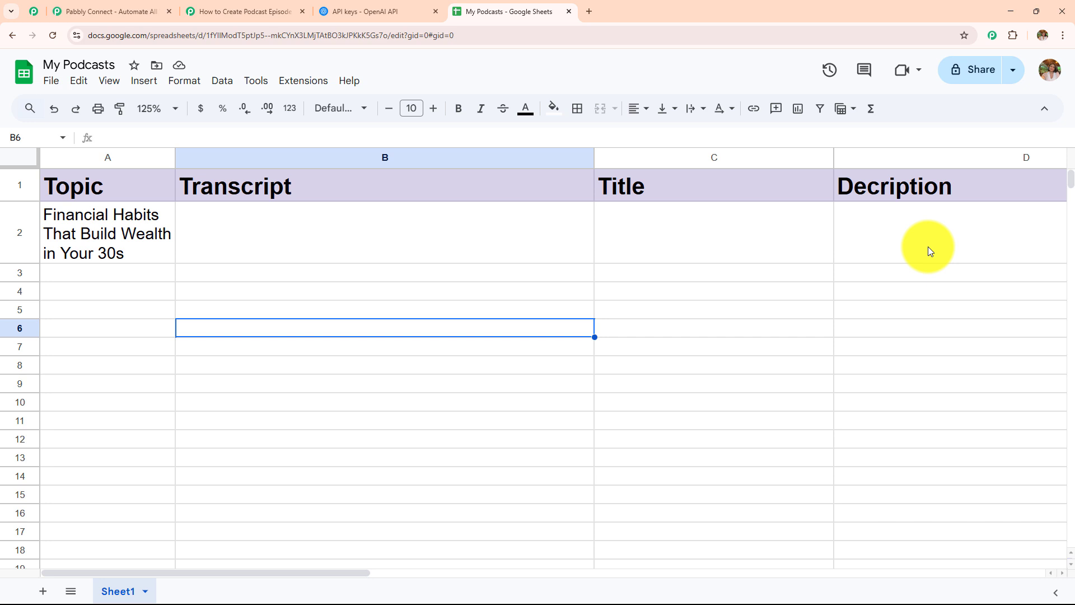
left_click(264, 10)
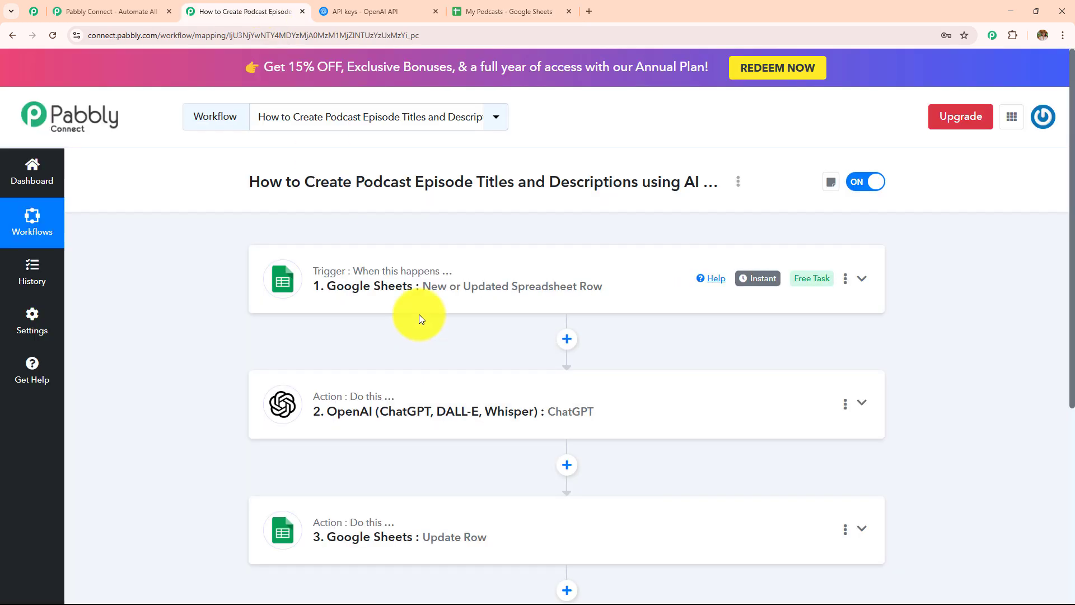
left_click(488, 11)
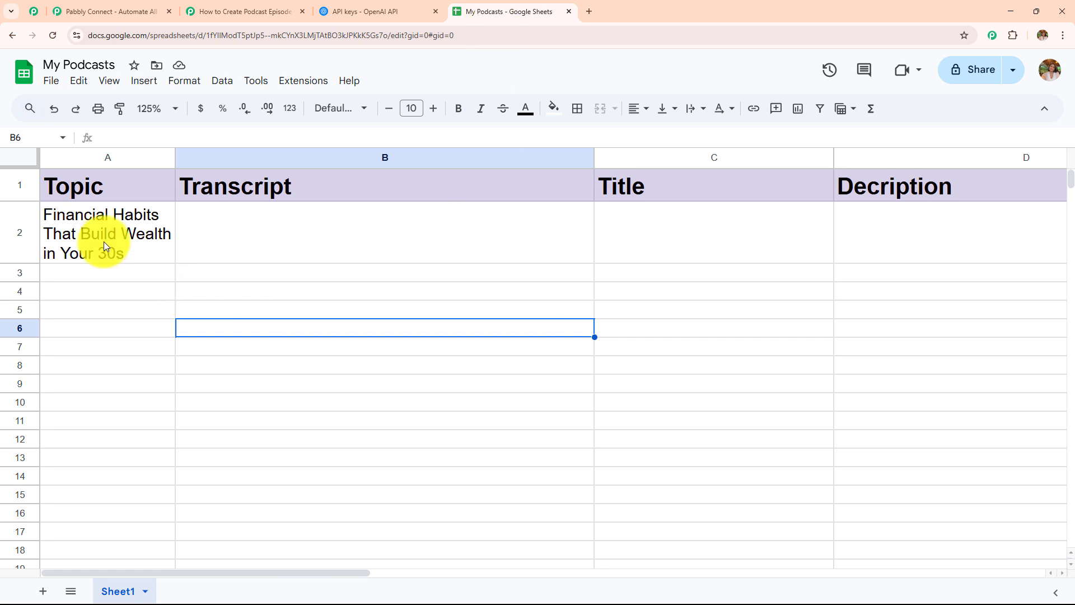
double_click(247, 236)
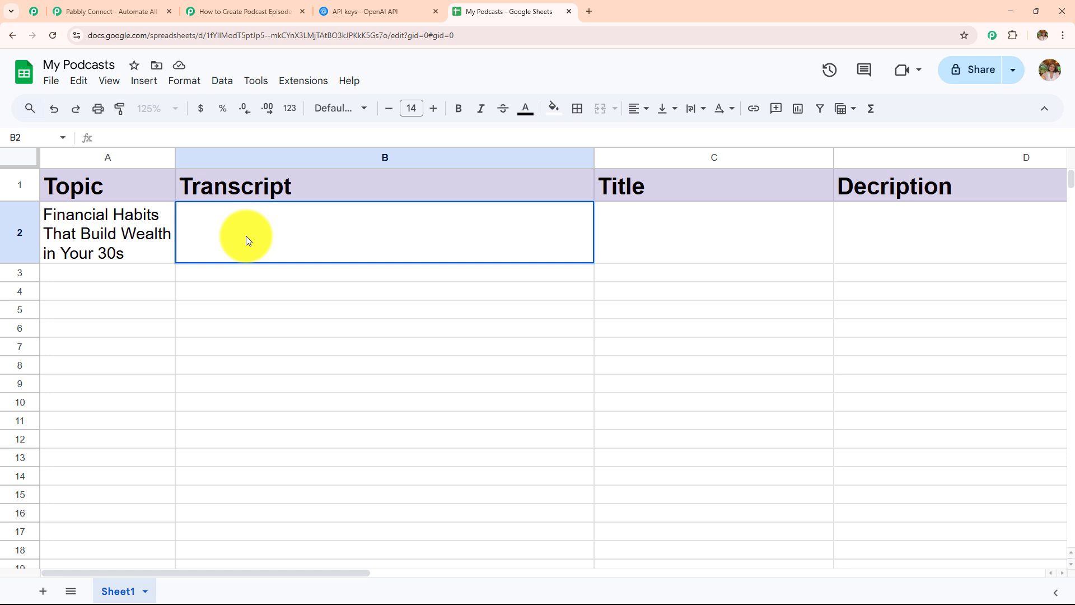
key("ctrl+v")
key("Return")
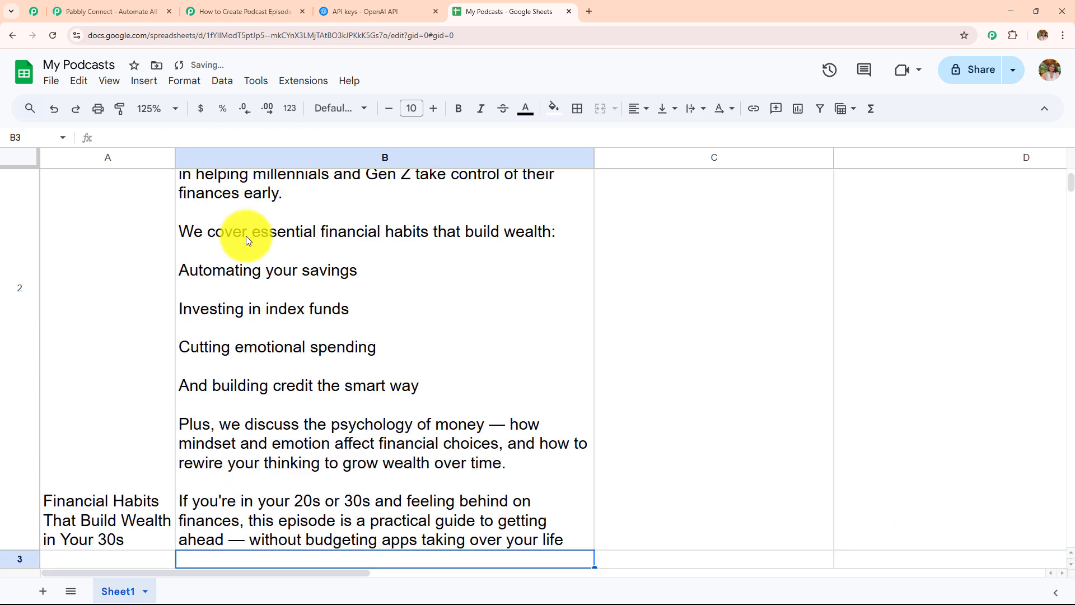
scroll(709, 348, "up", 5)
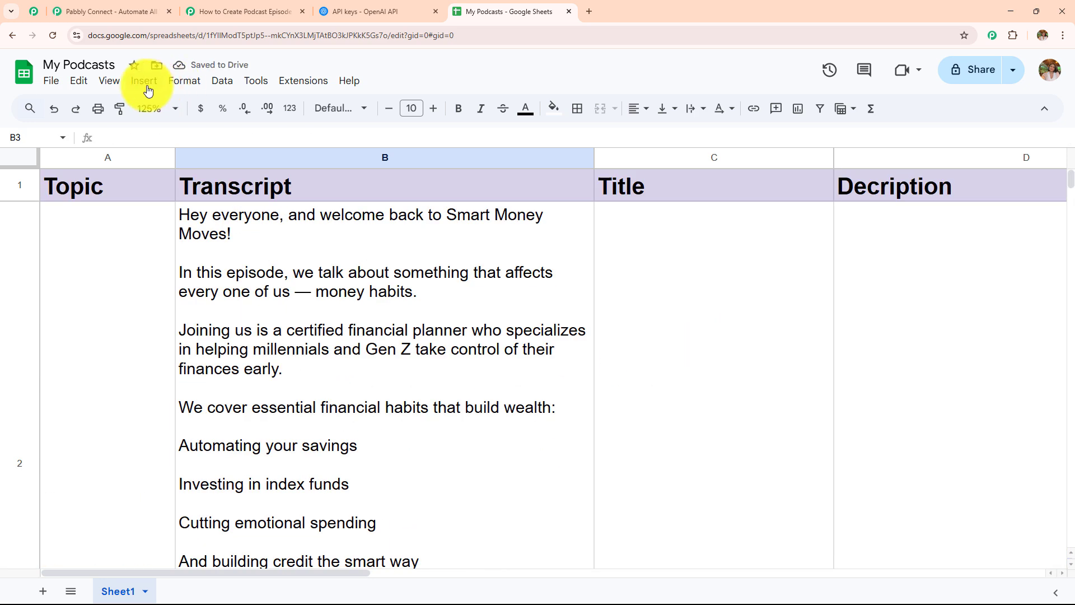
Reload the My Podcasts spreadsheet and check the Title and Decription cells of row 2, then return to the workflow
left_click(56, 38)
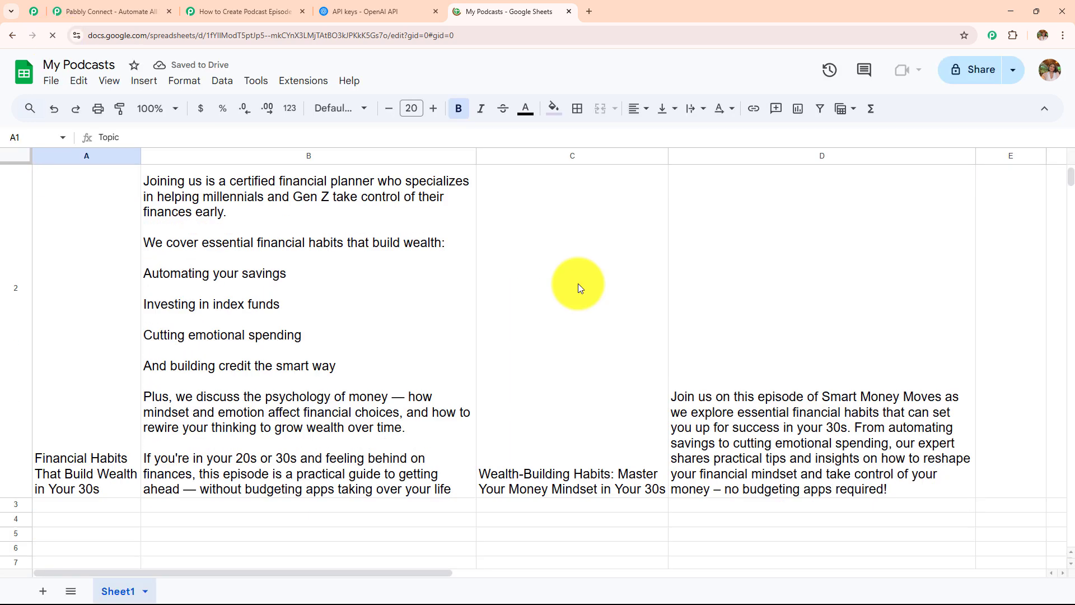
scroll(578, 283, "down", 1)
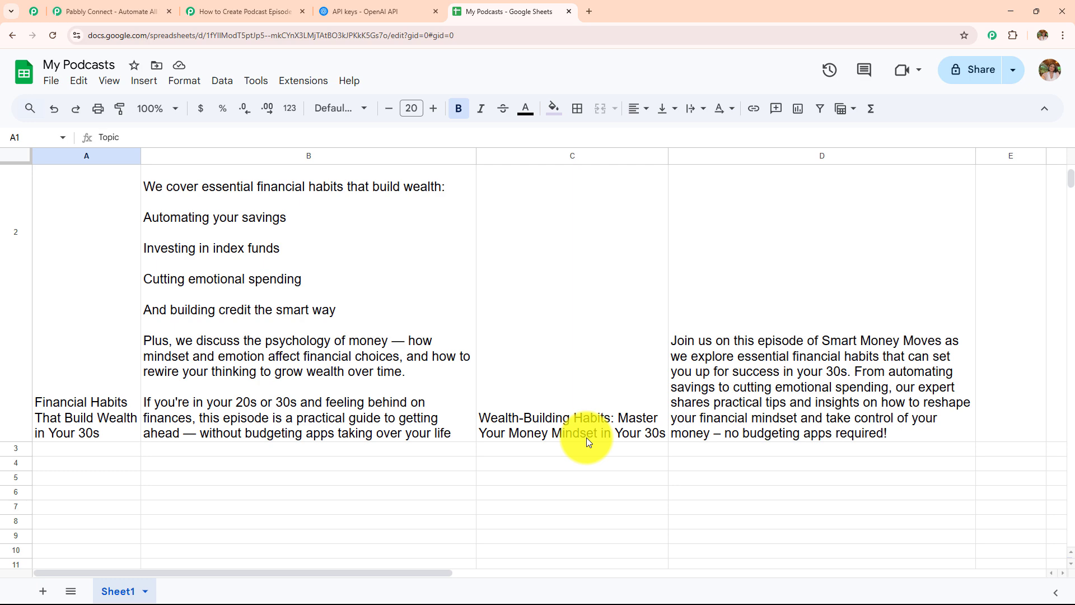
scroll(586, 438, "up", 1)
left_click(263, 11)
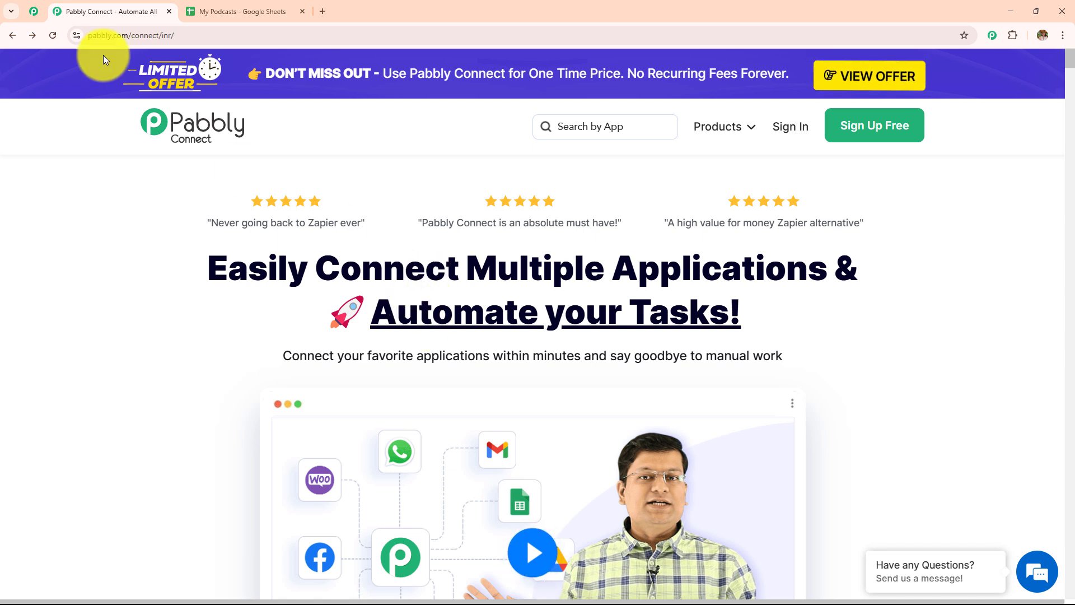
Sign in to Pabbly from the Pabbly Connect homepage and open the Pabbly Connect dashboard
left_click(193, 6)
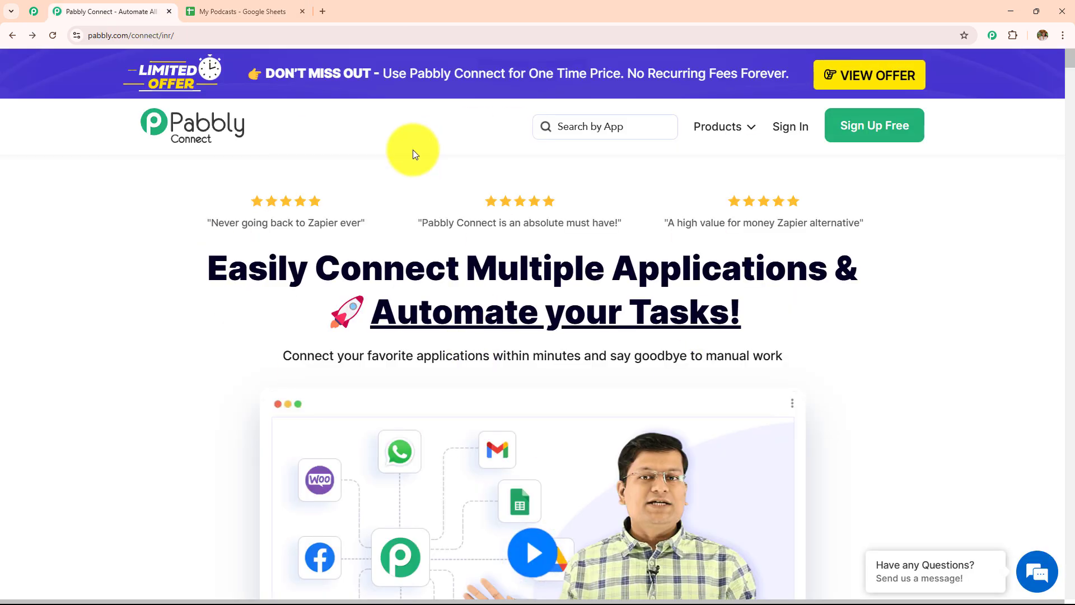
left_click(201, 35)
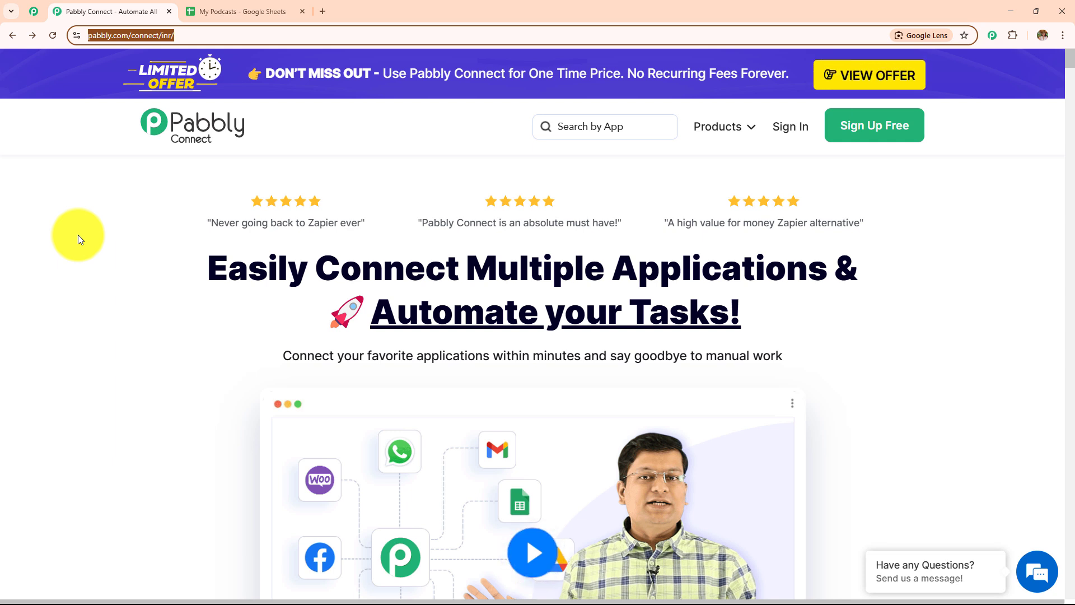
left_click(76, 234)
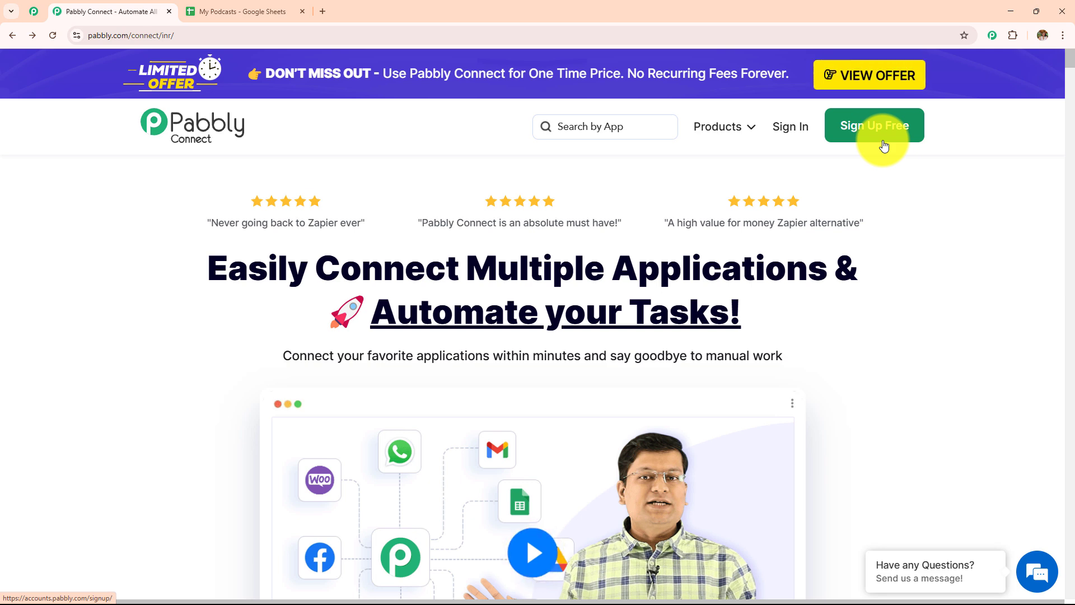
left_click(791, 127)
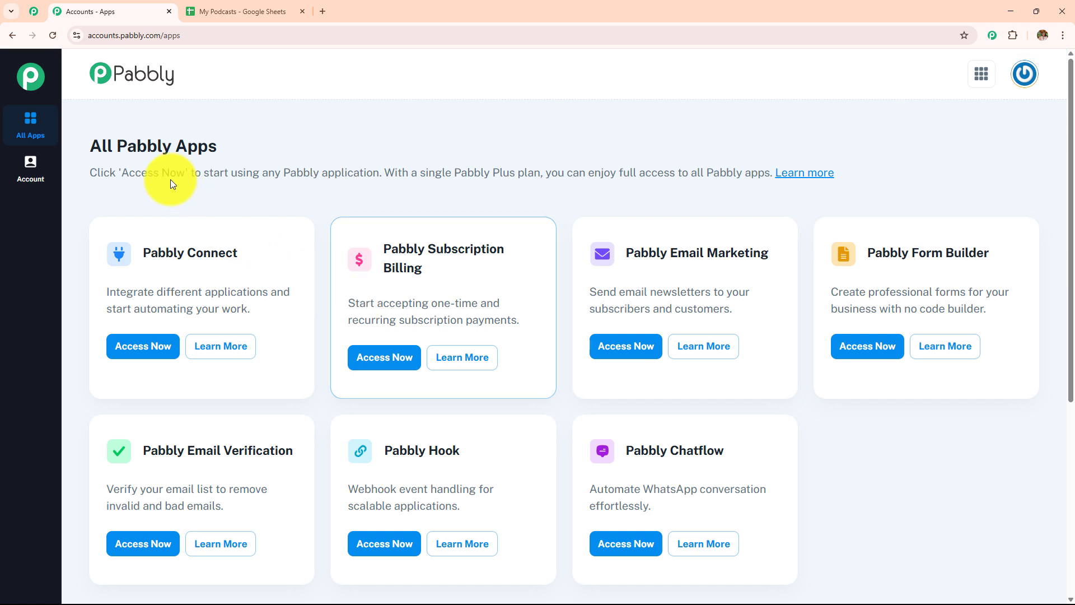
triple_click(87, 146)
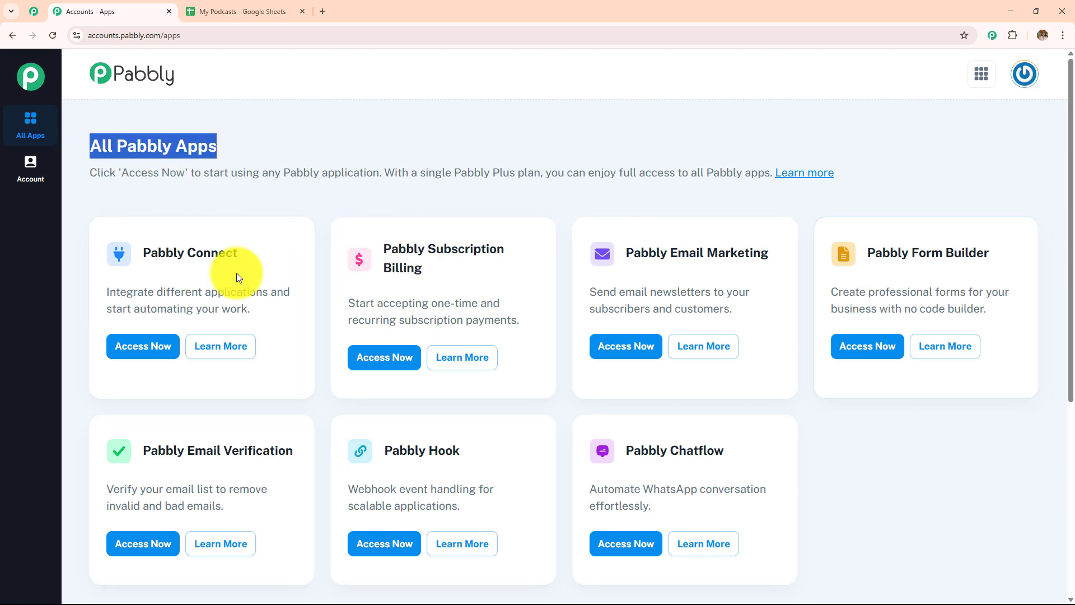
left_click_drag(138, 253, 244, 255)
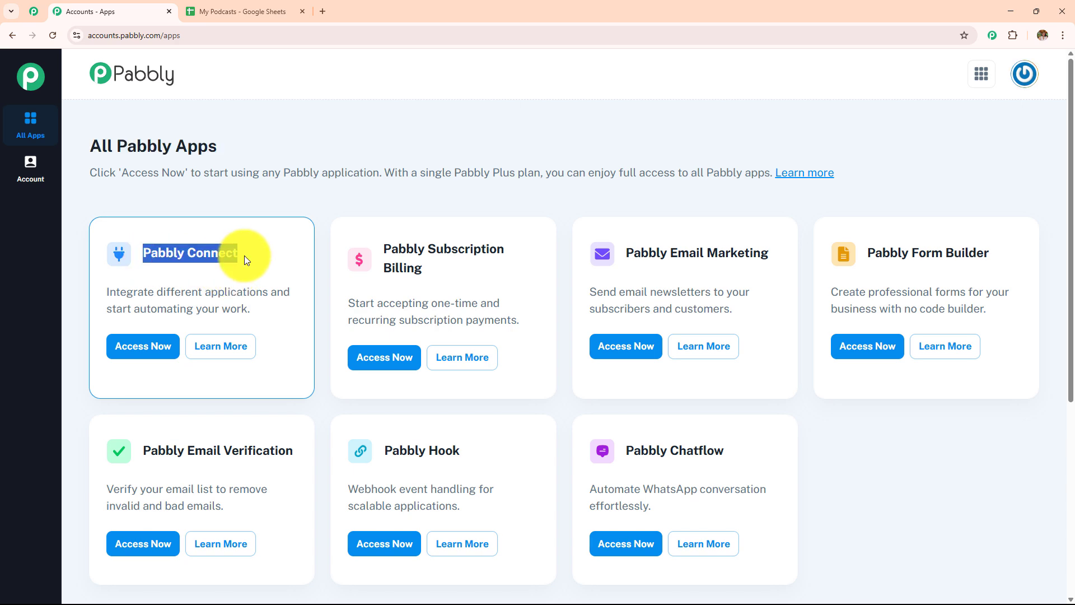
left_click(149, 346)
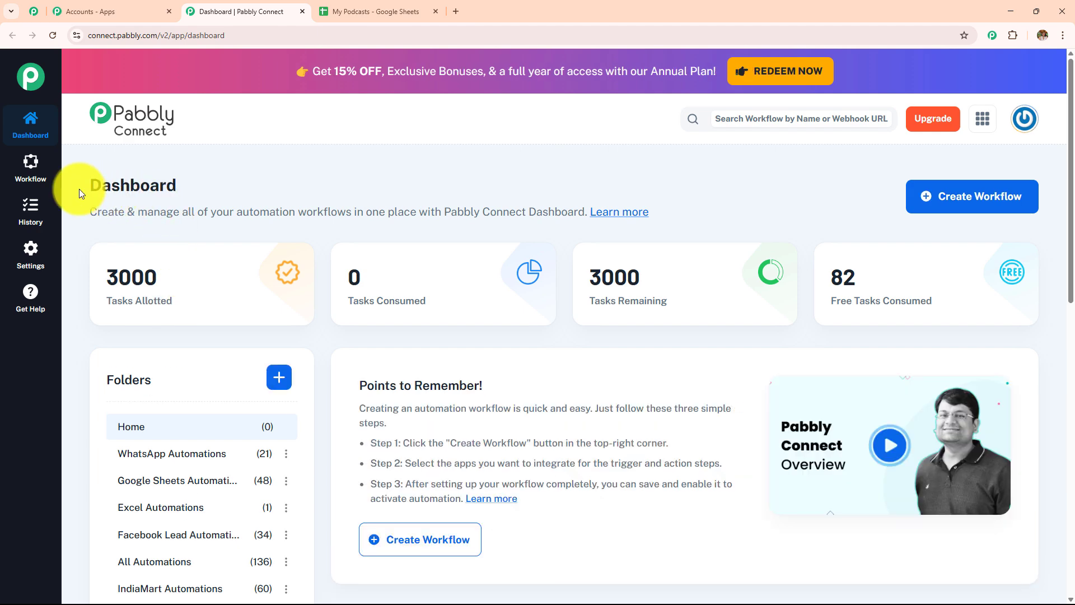
Look over the dashboard's folders and Home workflow list, and view the folder creation options without creating a folder
left_click_drag(79, 190, 295, 193)
scroll(536, 360, "down", 8)
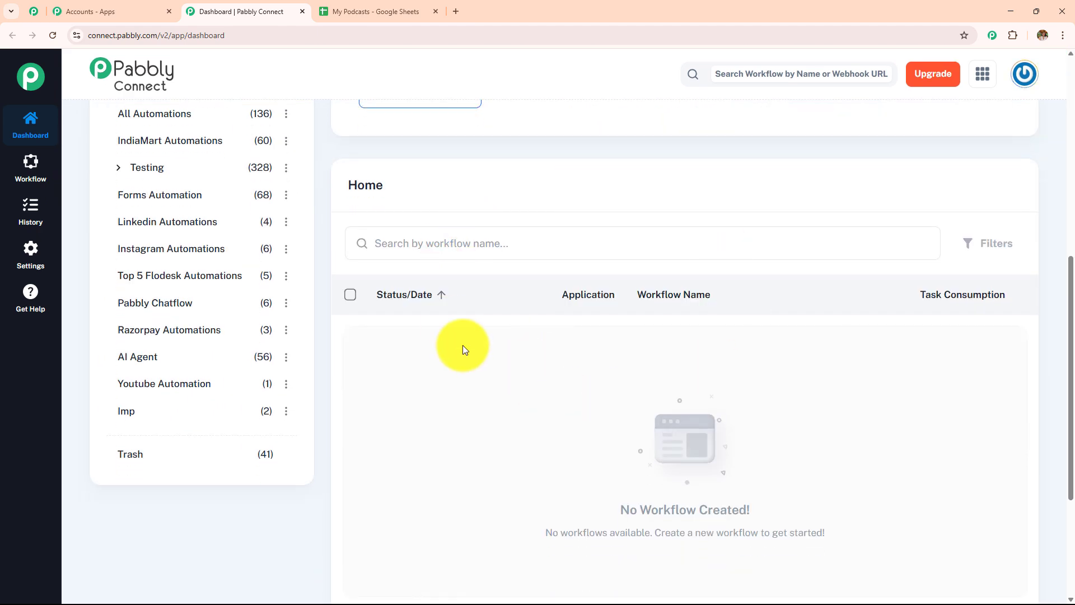
scroll(211, 378, "up", 4)
scroll(211, 378, "up", 3)
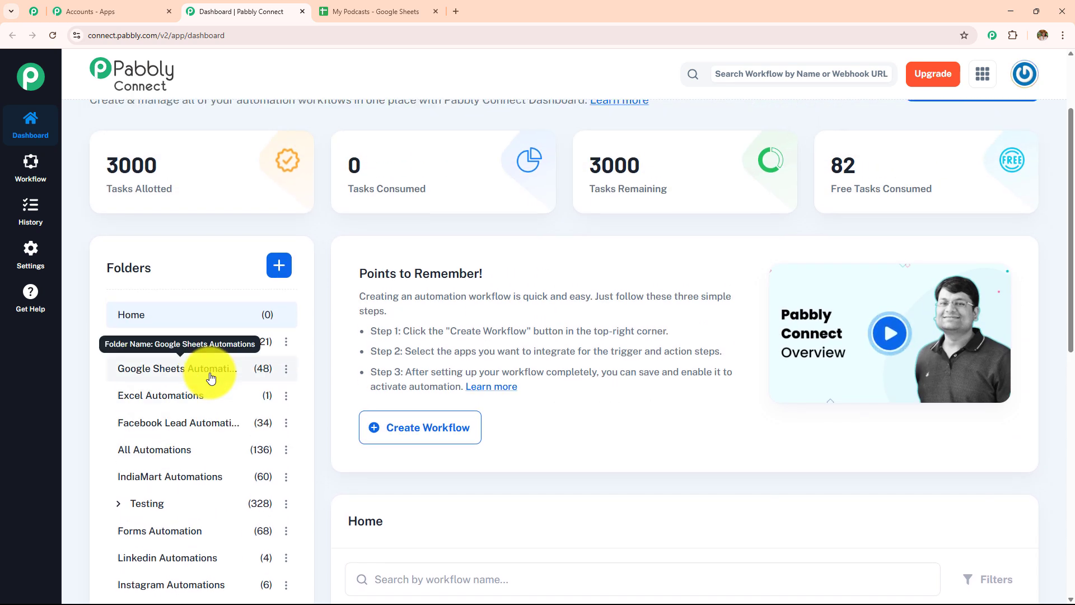
left_click(280, 266)
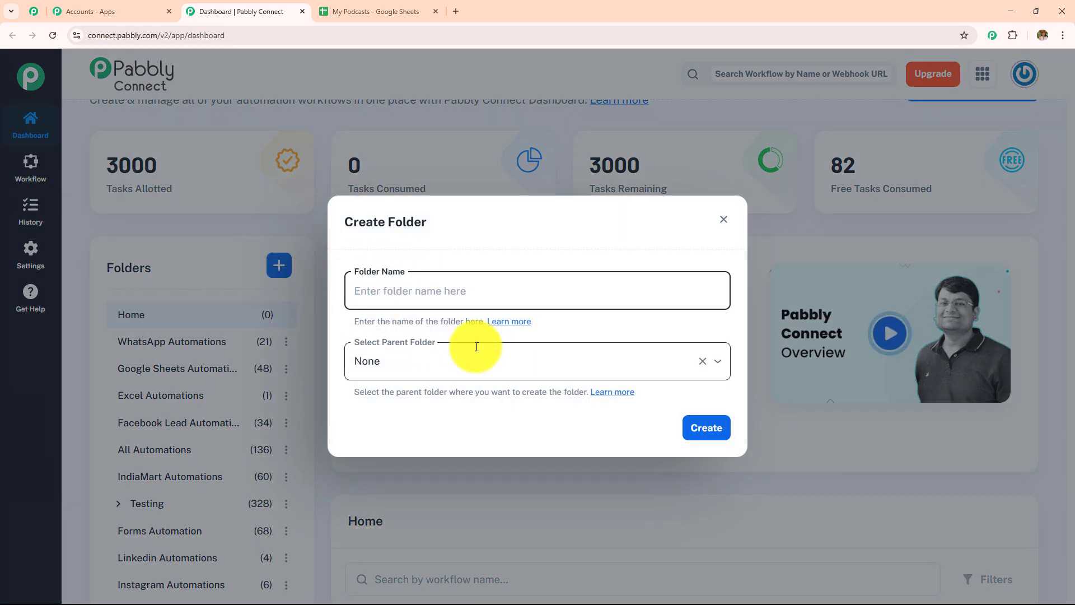
left_click(722, 219)
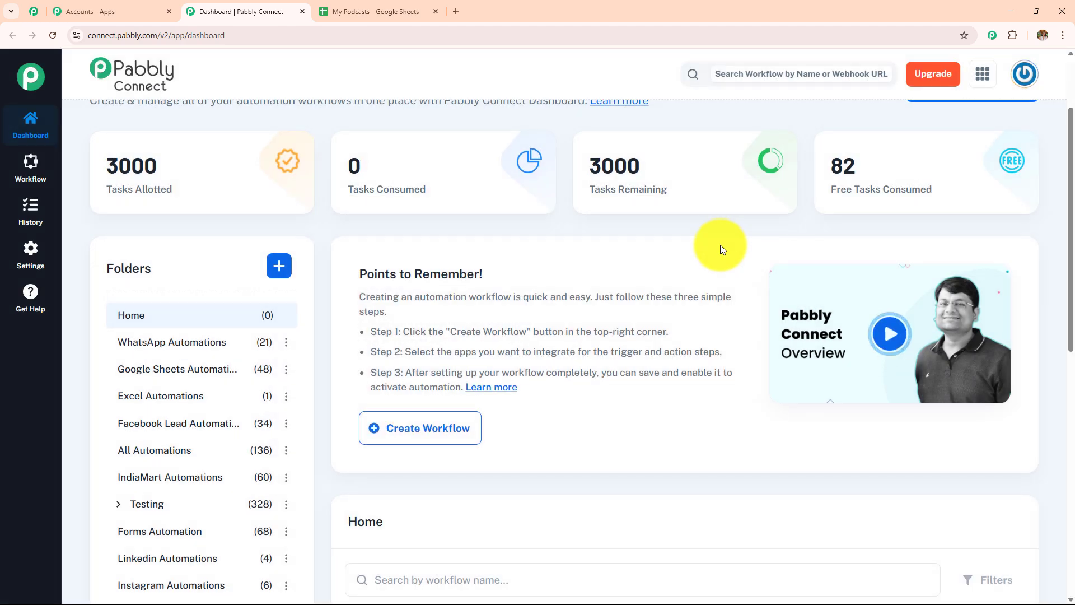
scroll(720, 244, "up", 2)
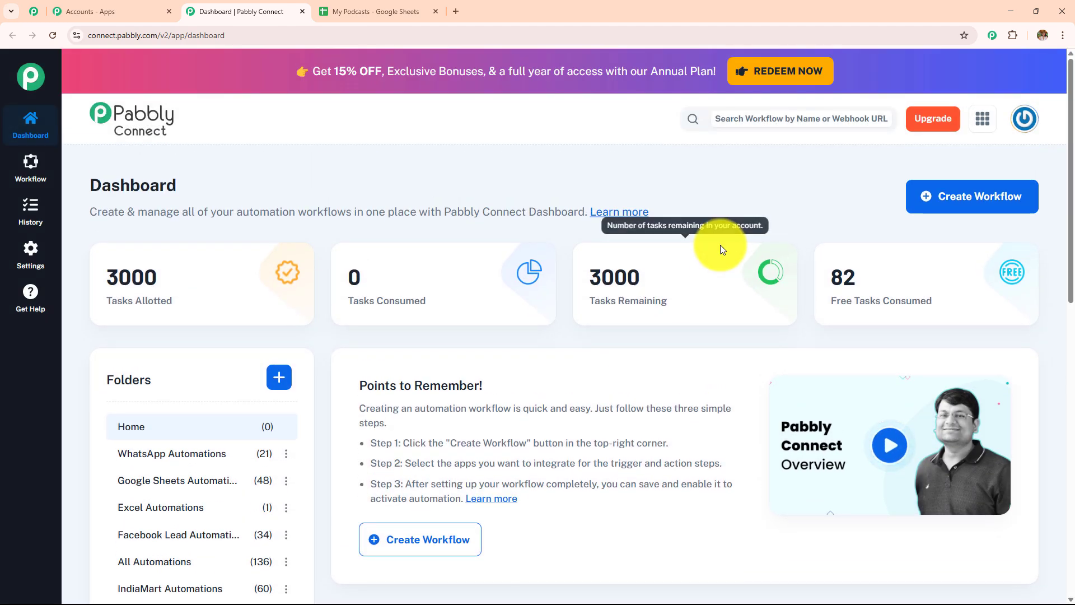
Start a new workflow and name it "How to Create Podcast Episode Titles and Descriptions using AI Agent"
left_click(961, 210)
left_click_drag(531, 283, 275, 299)
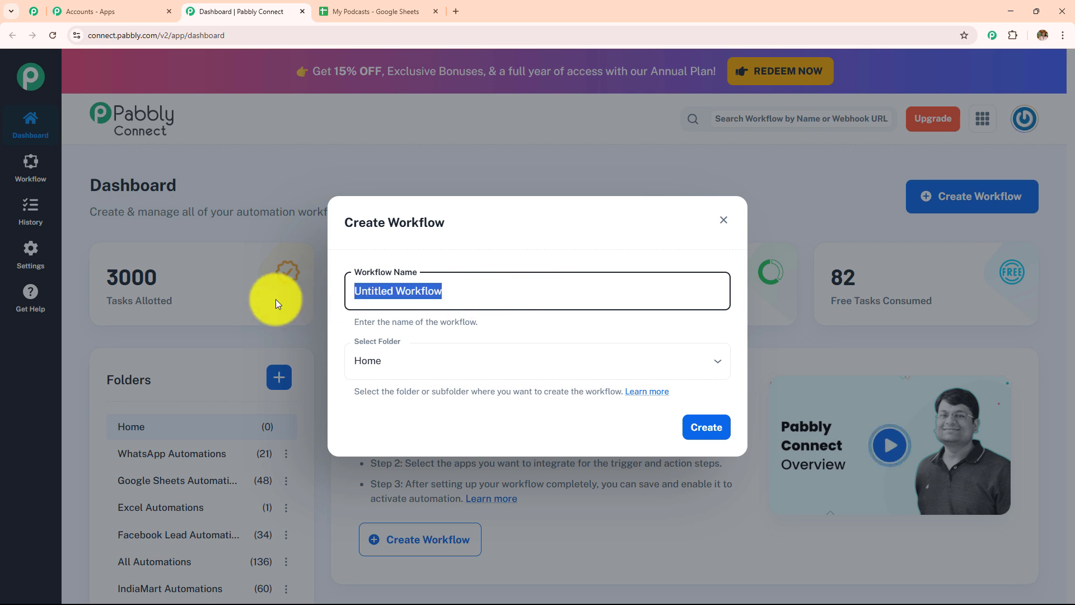
key("BackSpace")
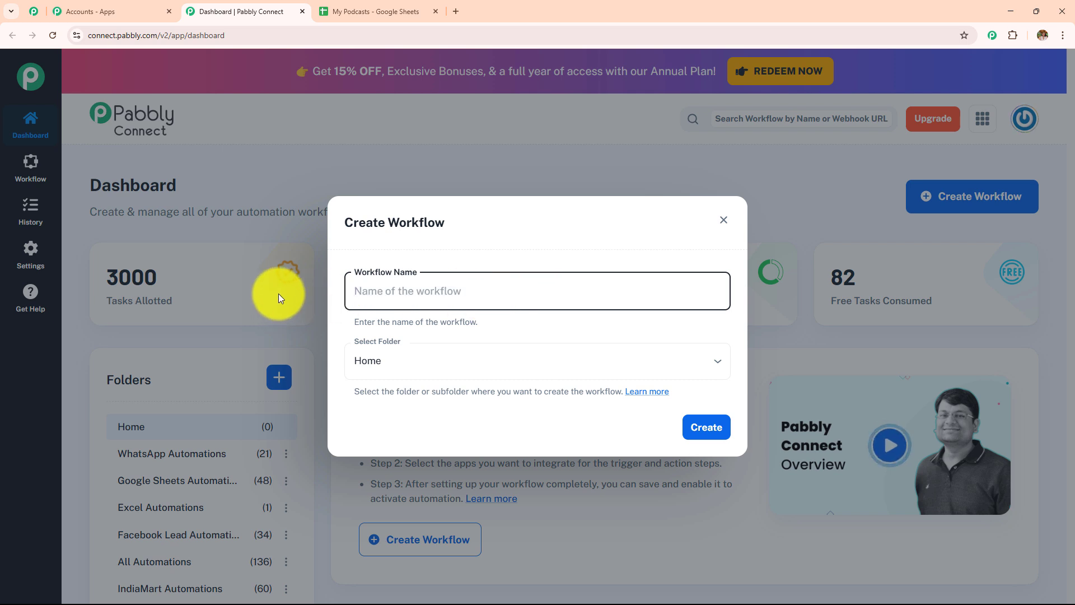
left_click(444, 365)
scroll(445, 262, "down", 5)
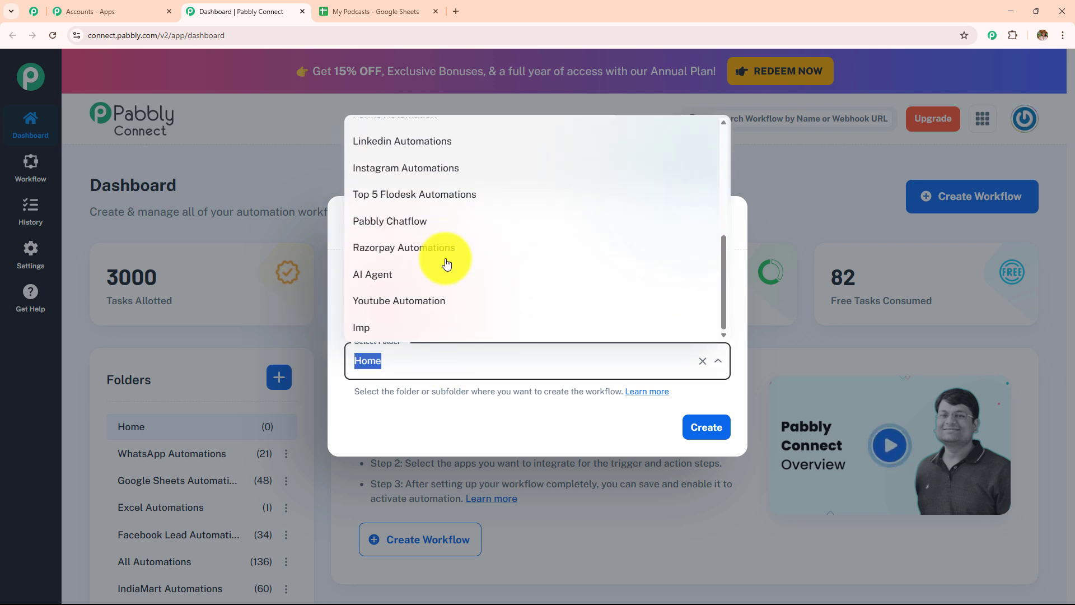
scroll(446, 258, "up", 5)
left_click(451, 425)
left_click(495, 302)
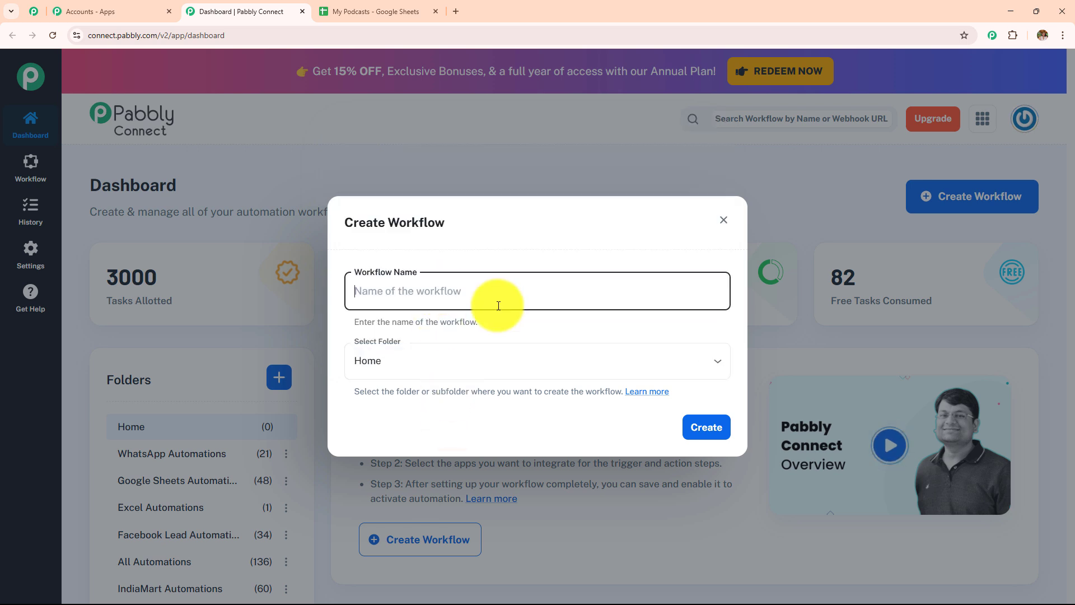
type("How to Create Podcast Episode Titles and Descriptions using AI Agent")
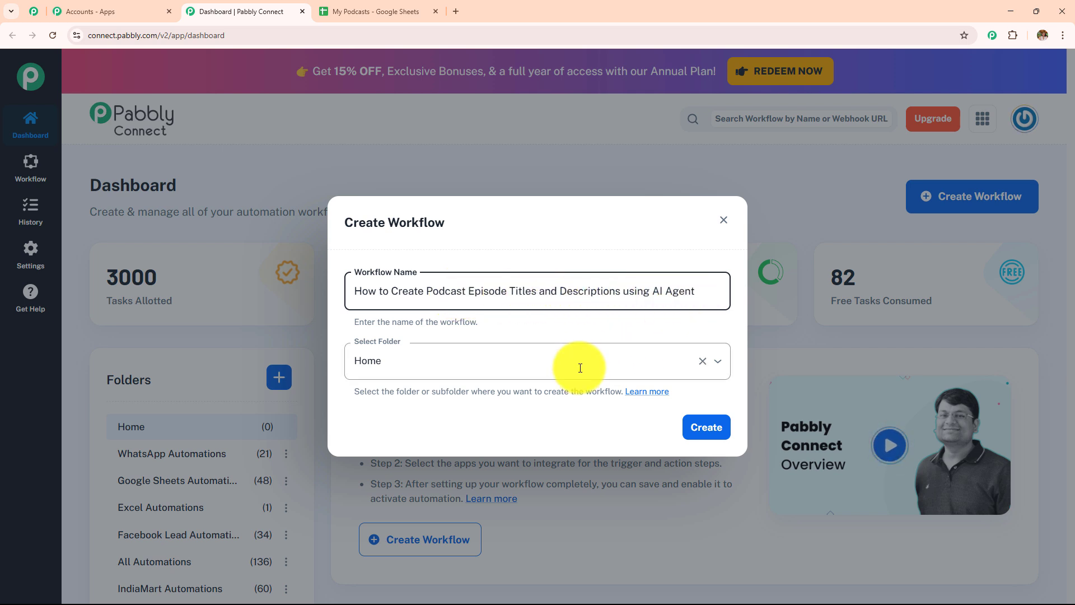
Choose the AI Agent folder for the new workflow and create it
left_click(549, 364)
scroll(485, 276, "down", 1)
scroll(485, 276, "down", 4)
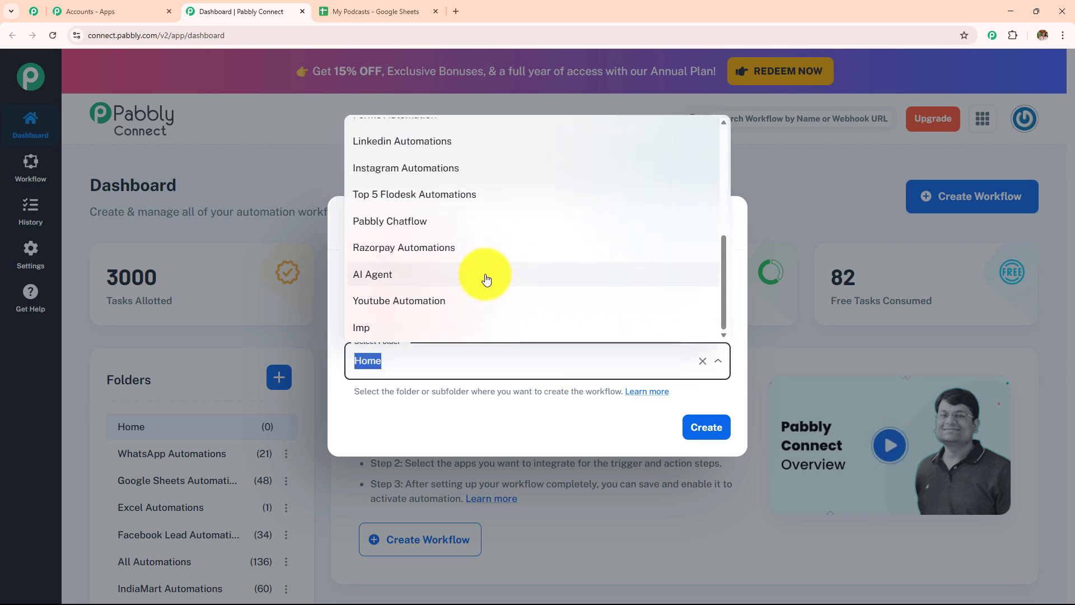
scroll(485, 276, "up", 5)
scroll(486, 278, "down", 3)
scroll(486, 279, "down", 3)
left_click(362, 280)
left_click(697, 440)
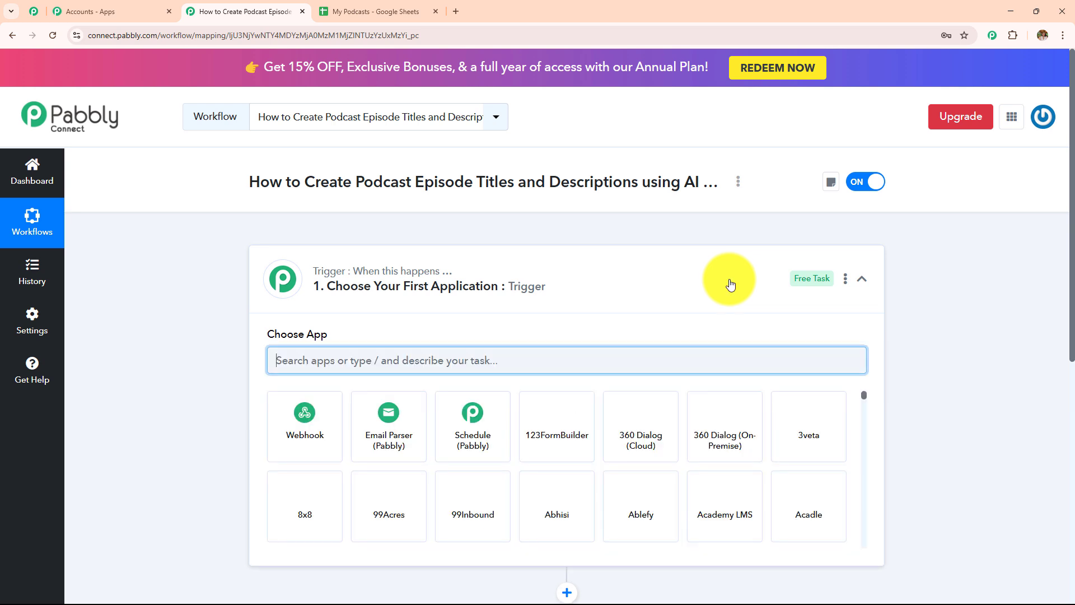
Collapse the trigger step and review the workflow's trigger and action steps against the columns of the My Podcasts spreadsheet
left_click(728, 284)
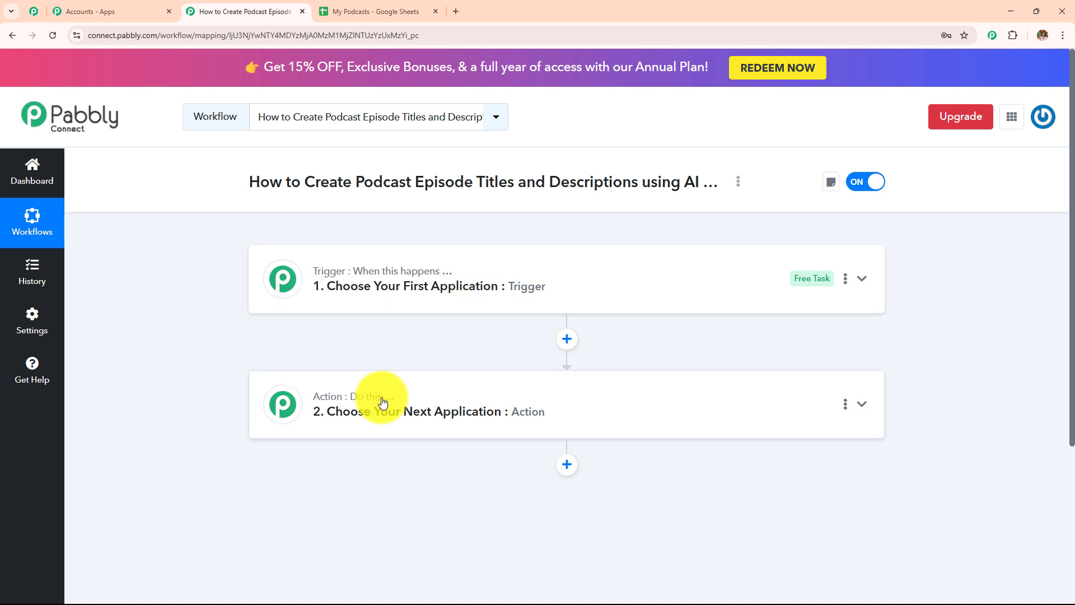
mouse_move(387, 402)
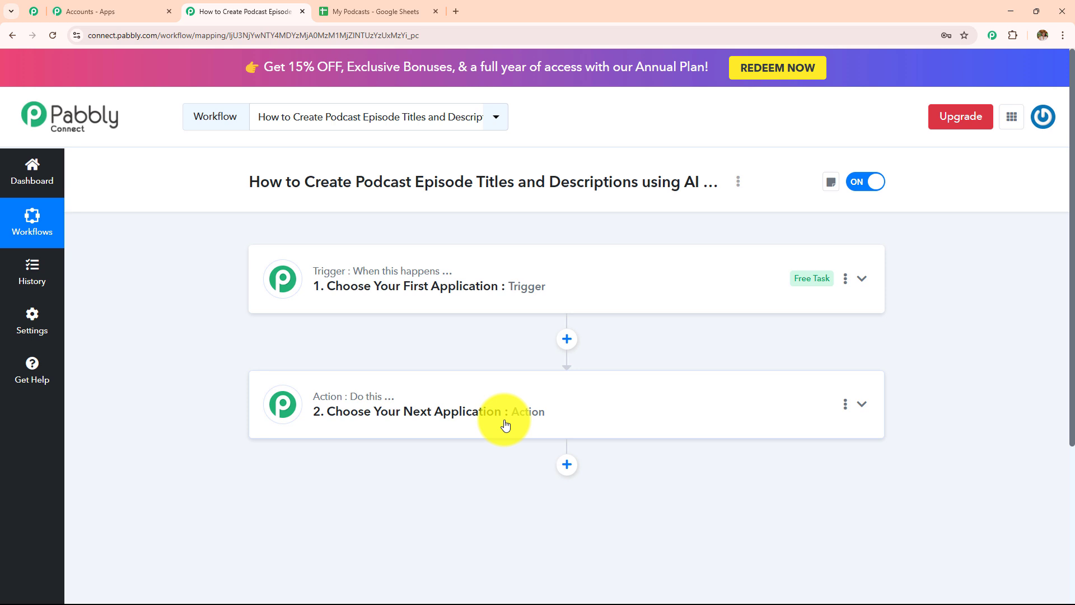
key("ctrl+Tab")
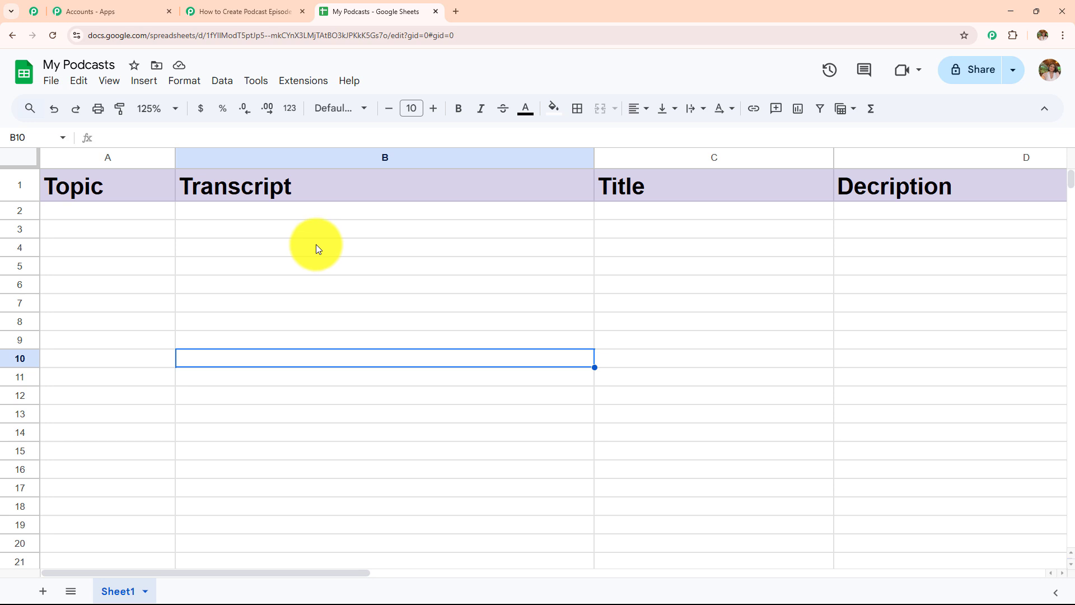
left_click(246, 10)
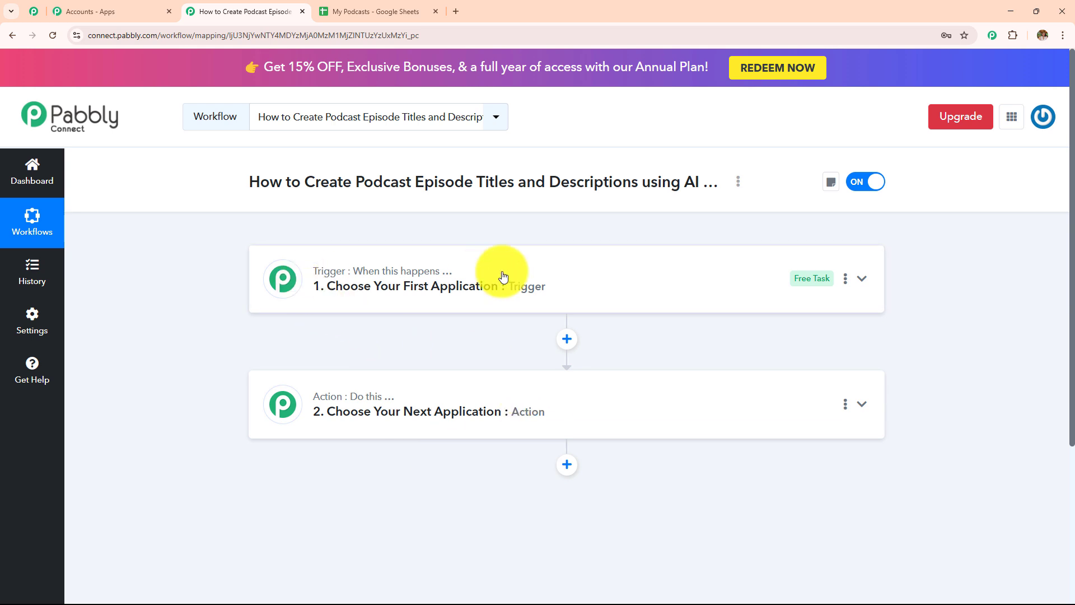
left_click(381, 11)
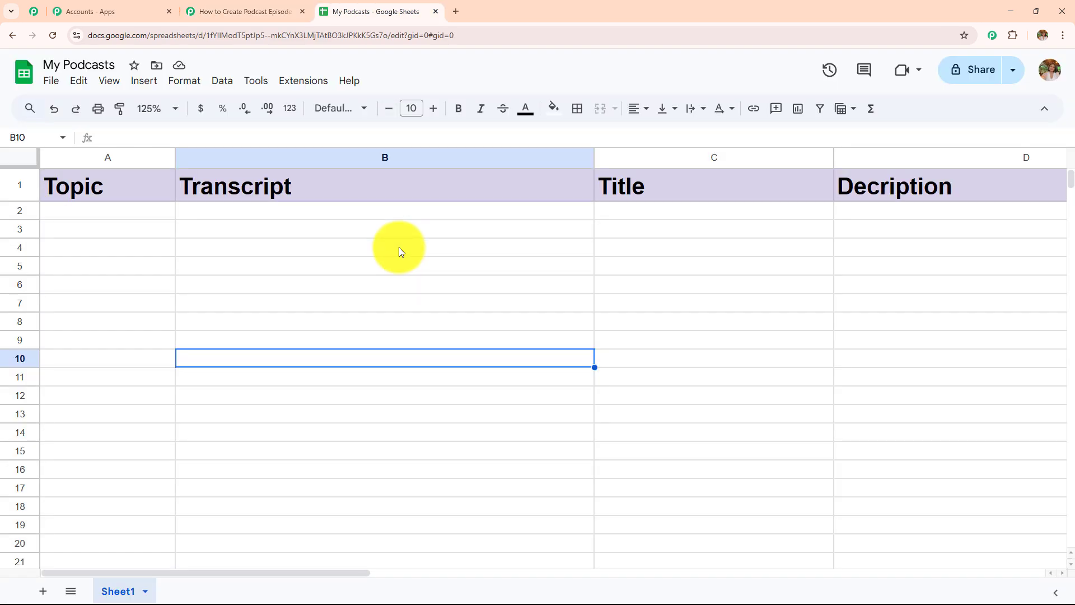
left_click(238, 12)
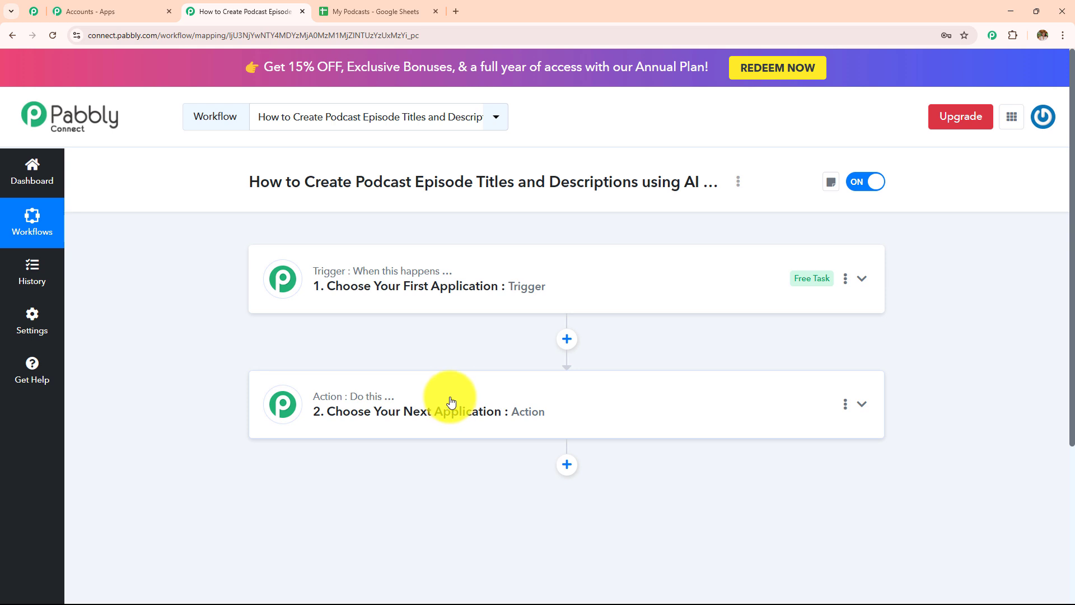
left_click(376, 12)
left_click(247, 7)
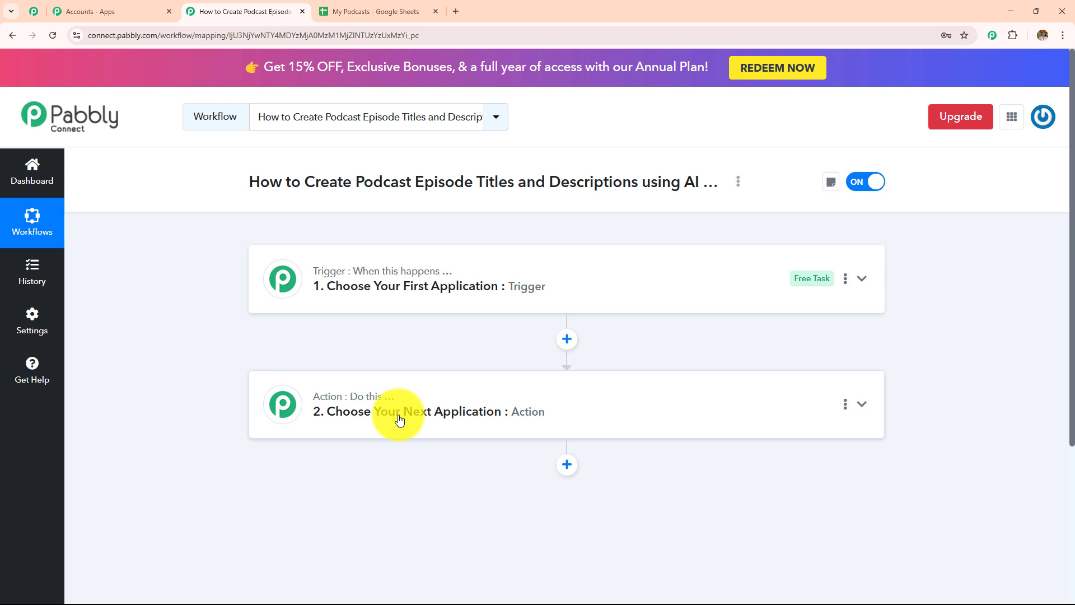
left_click(388, 9)
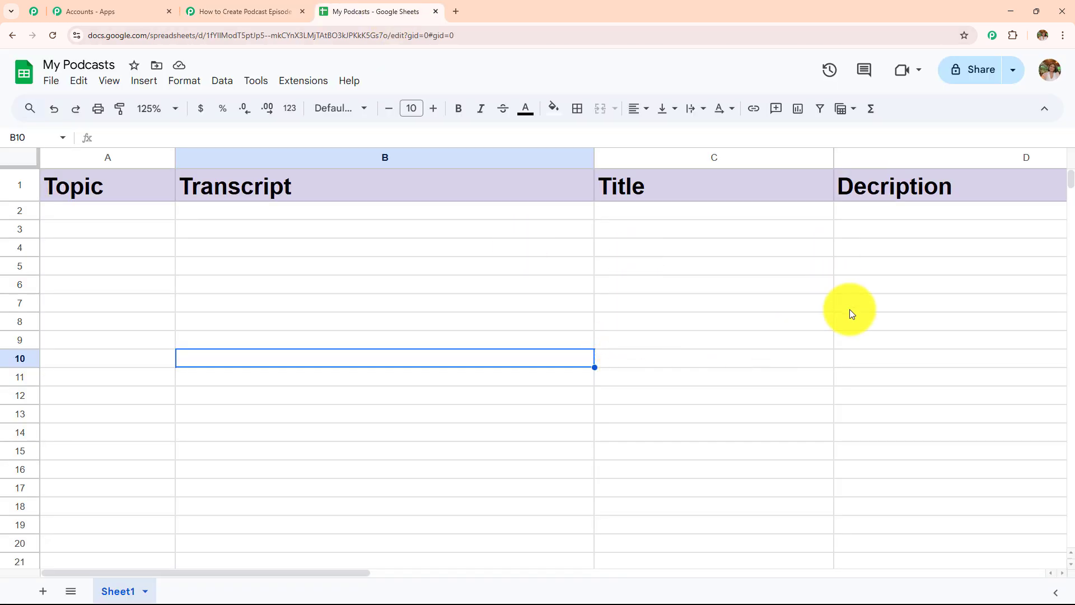
left_click(204, 6)
Set the workflow's trigger app to Google Sheets with the New or Updated Spreadsheet Row event
left_click(368, 303)
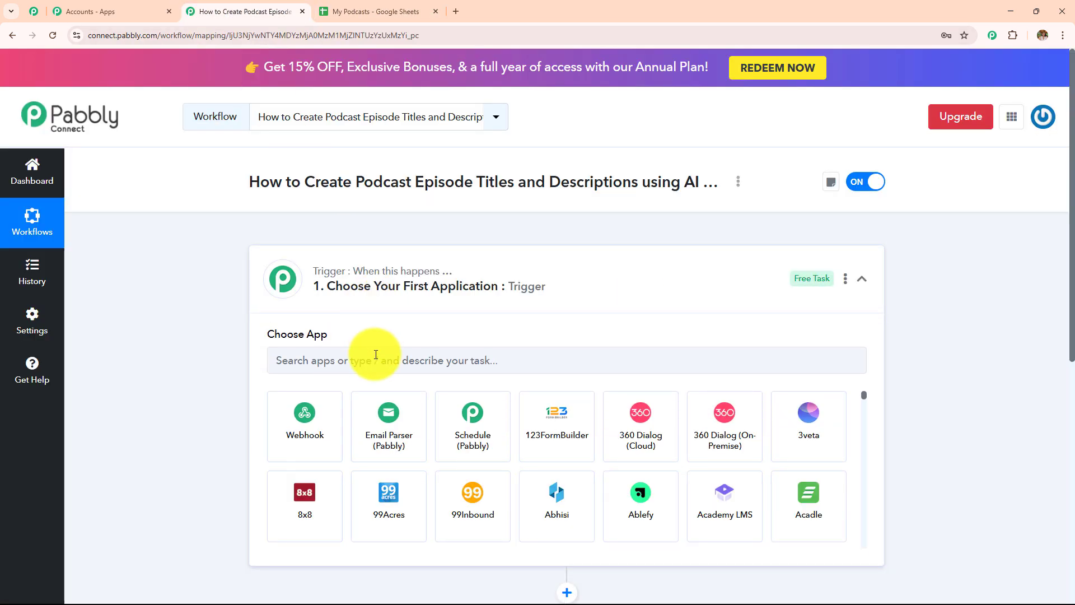
left_click(376, 359)
type("Googl")
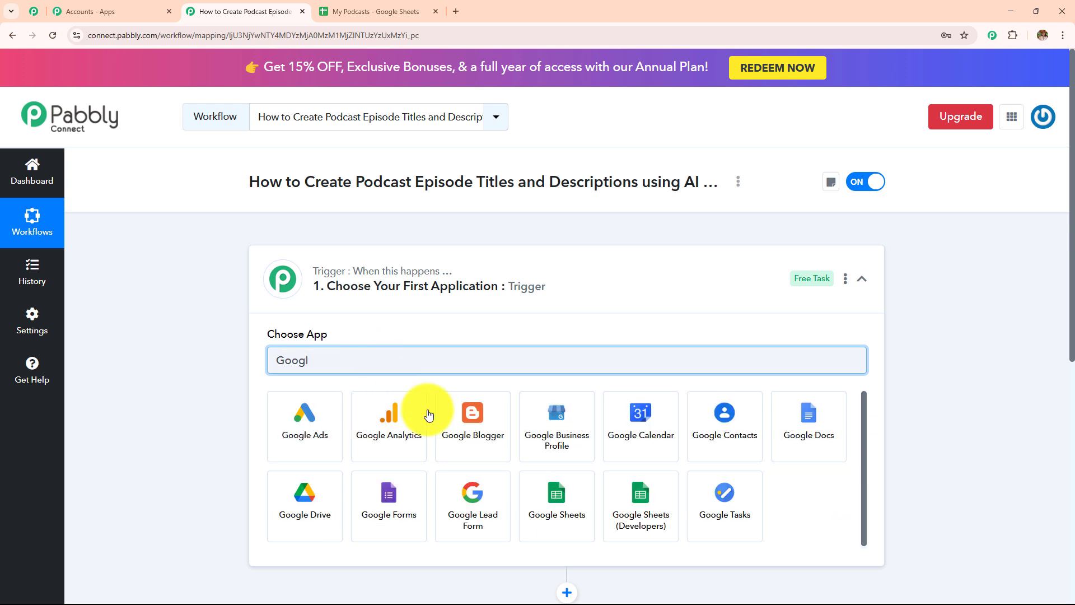
left_click(533, 496)
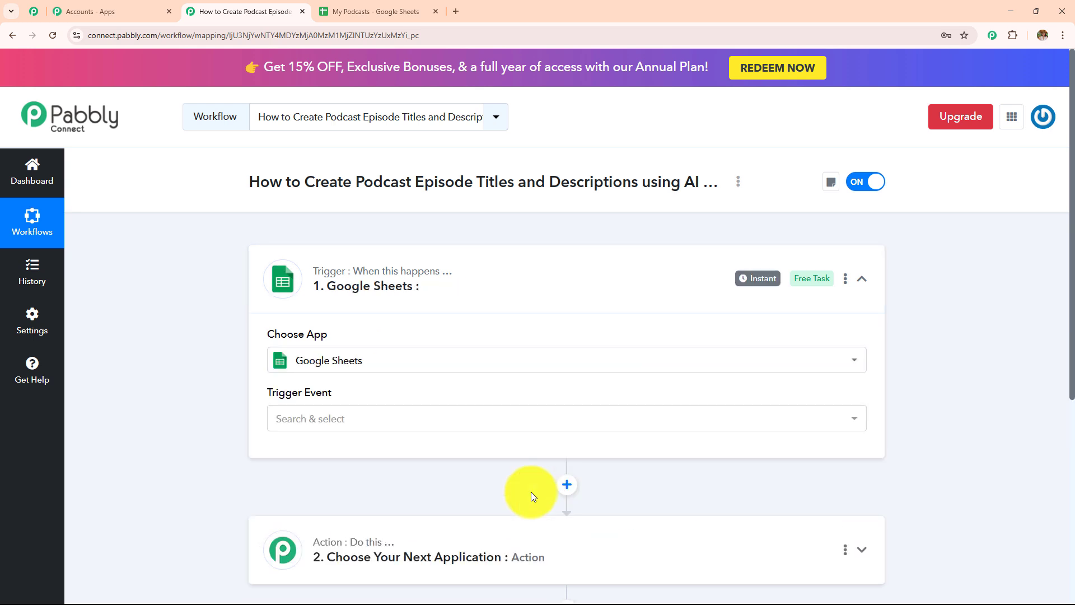
left_click(356, 421)
left_click(410, 487)
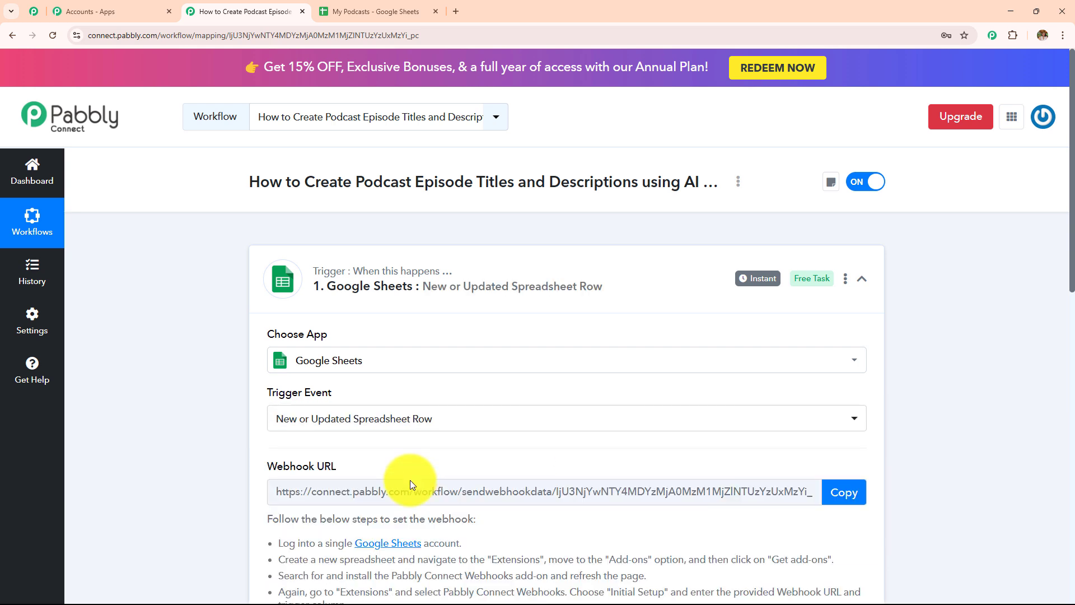
Read through the webhook setup instructions for the Google Sheets trigger
scroll(562, 352, "down", 1)
scroll(562, 352, "down", 1)
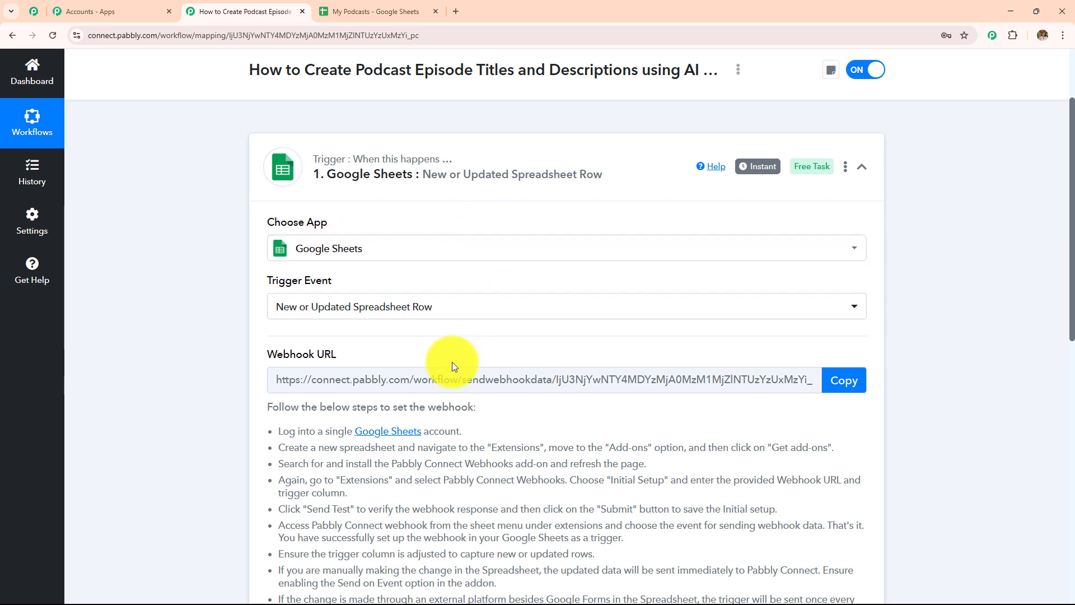
scroll(452, 363, "down", 2)
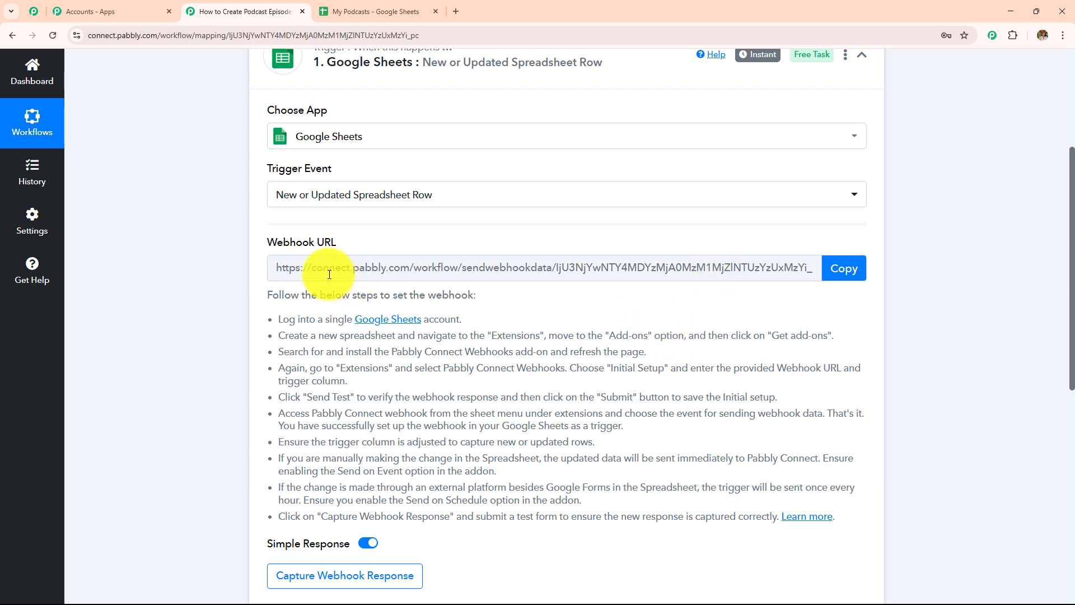
left_click_drag(279, 319, 855, 487)
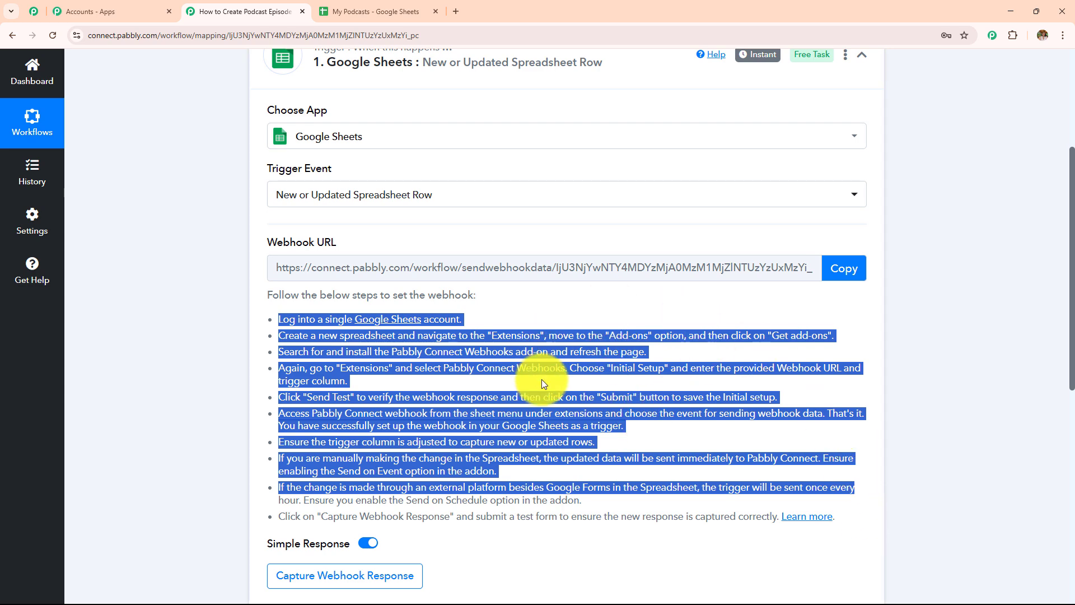
In the My Podcasts spreadsheet, enter the topic "The Future of Work: Remote, Hybrid, or Back to Office?" in cell A2
left_click(375, 12)
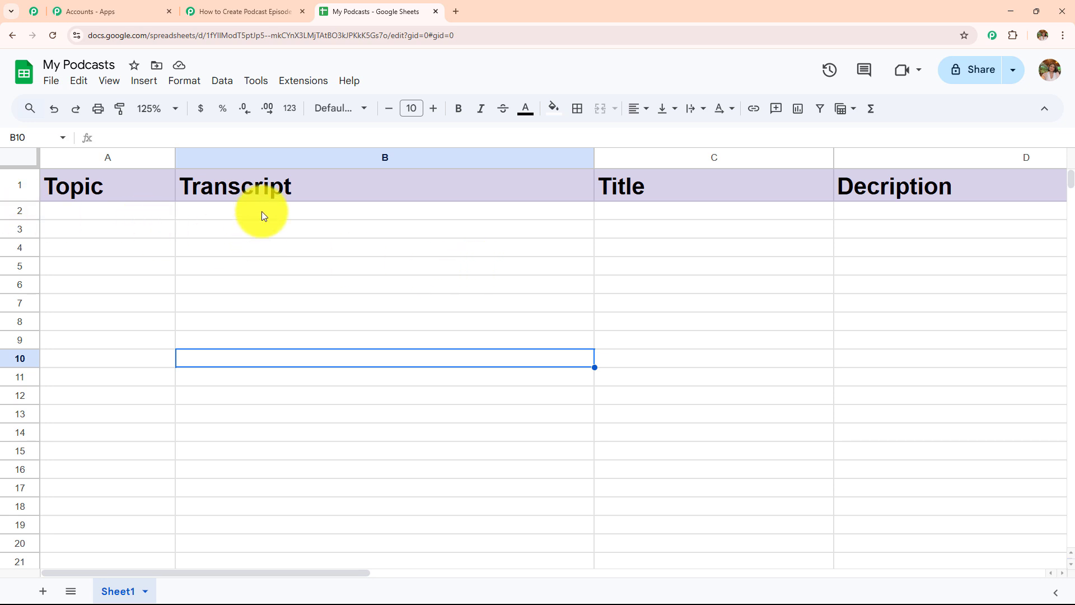
double_click(105, 212)
type("The Future of Work: Remote, Hybrid, or Back to Office?")
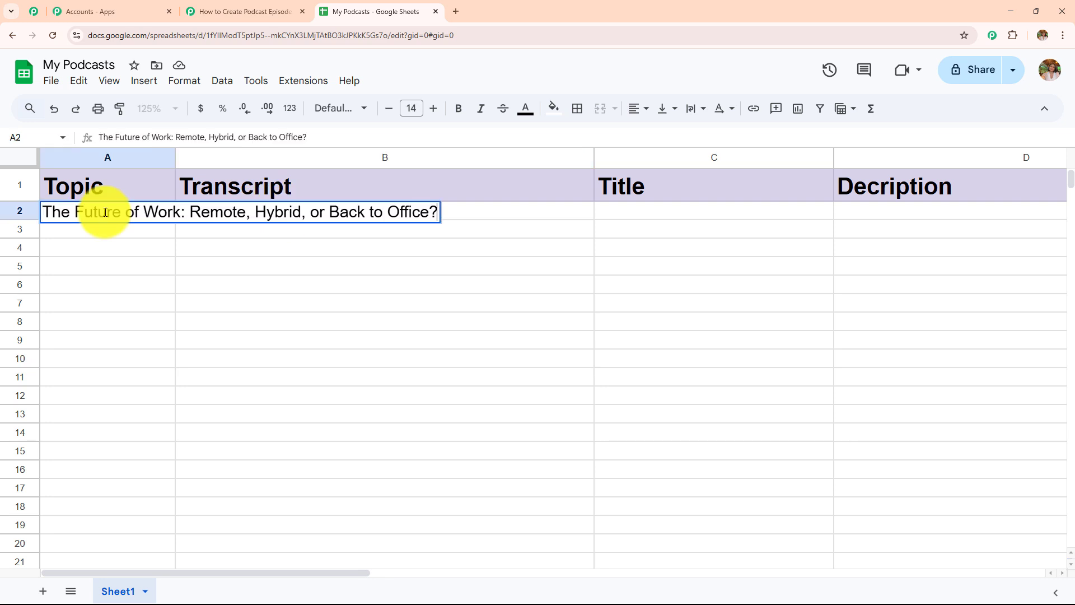
key("Return")
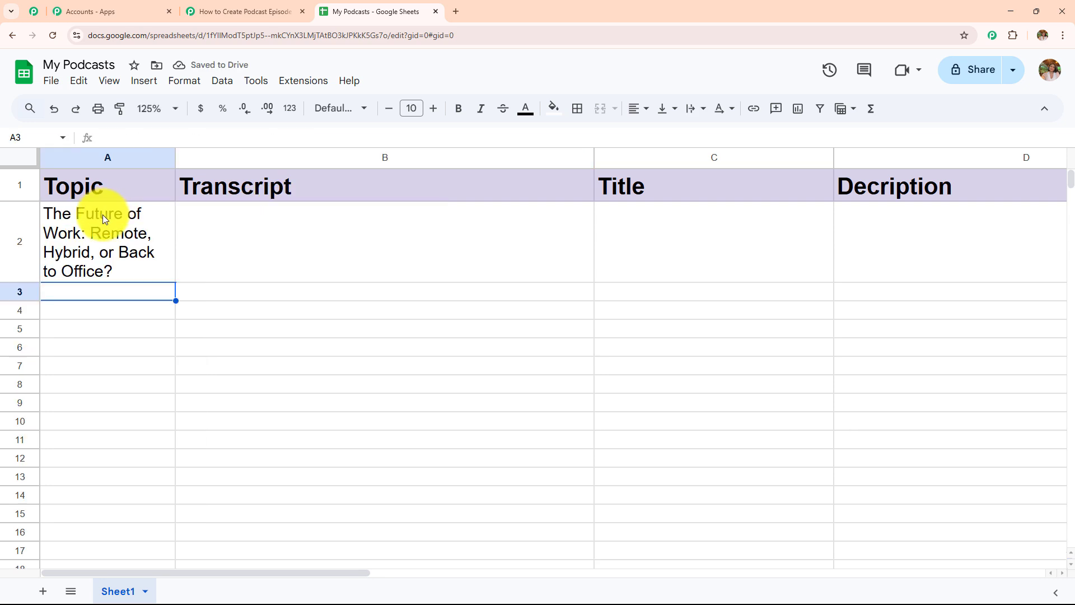
Fill the Transcript cell B2 with the full episode transcript beginning "Welcome to Work Reimagined"
double_click(366, 233)
type("Welcome to Work Reimagined, where we explore the evolving landscape of careers, culture, and collaboration.  In today’s episode, we discuss a hot topic: Where is work headed in 2025?  Our guest is a future-of-work strategist who has advised Fortune 500 companies on how to design flexible work models that actually work.  We explore the pros and cons of remote work, why some teams thrive in a hybrid setup, and what’s fueling the push for return-to-office mandates.  We also dig into what employees really want — autonomy, trust, and balance — and how companies can offer that while still maintaining productivity and culture.  If you're a leader, employee, or freelancer navigating this shift, you’ll want to hear these insights.")
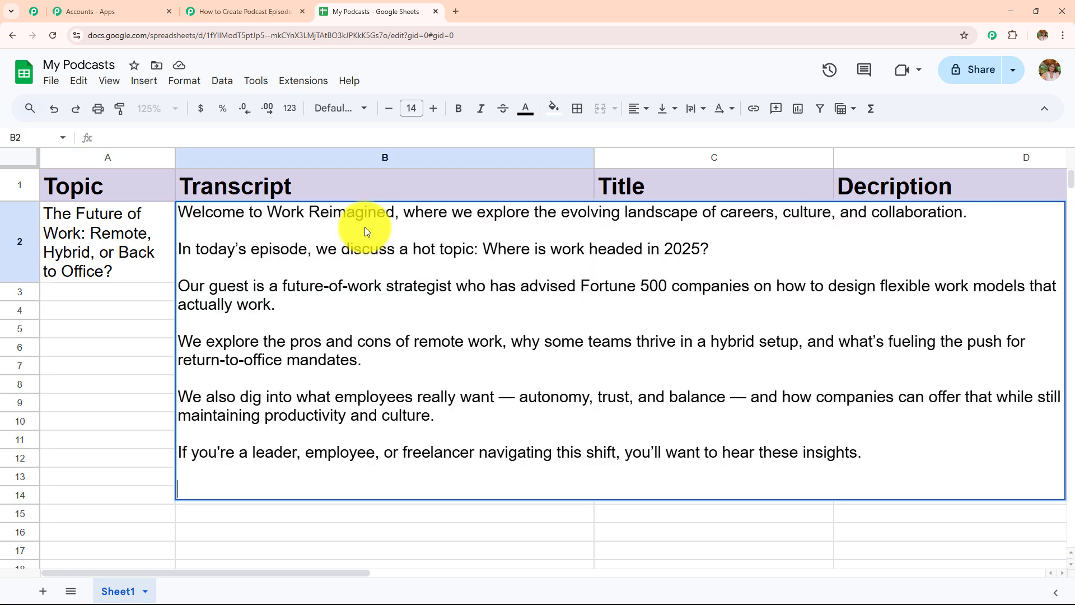
key("Return")
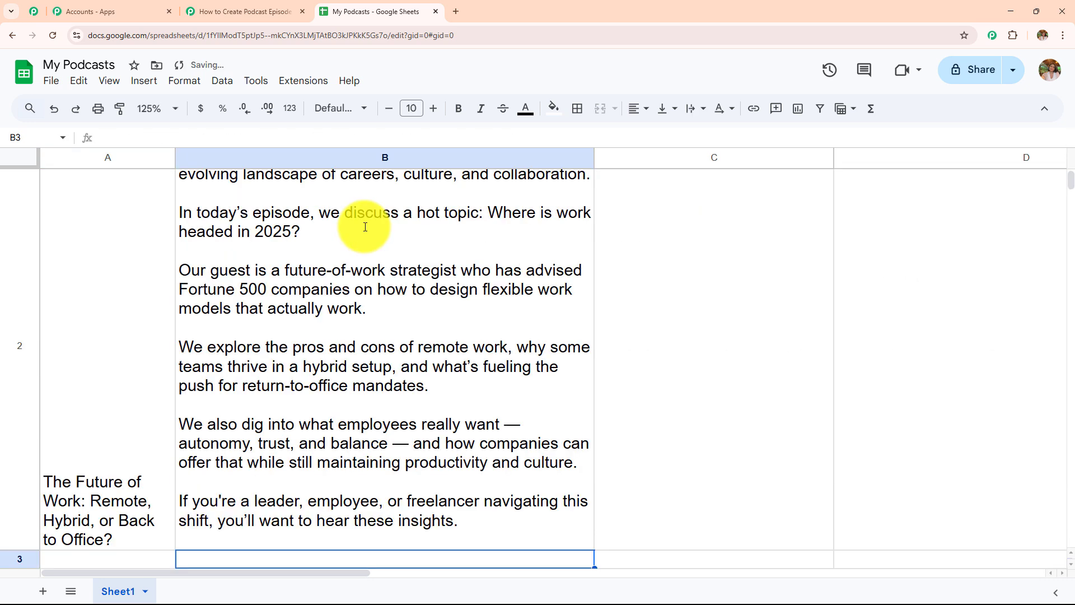
scroll(244, 395, "up", 1)
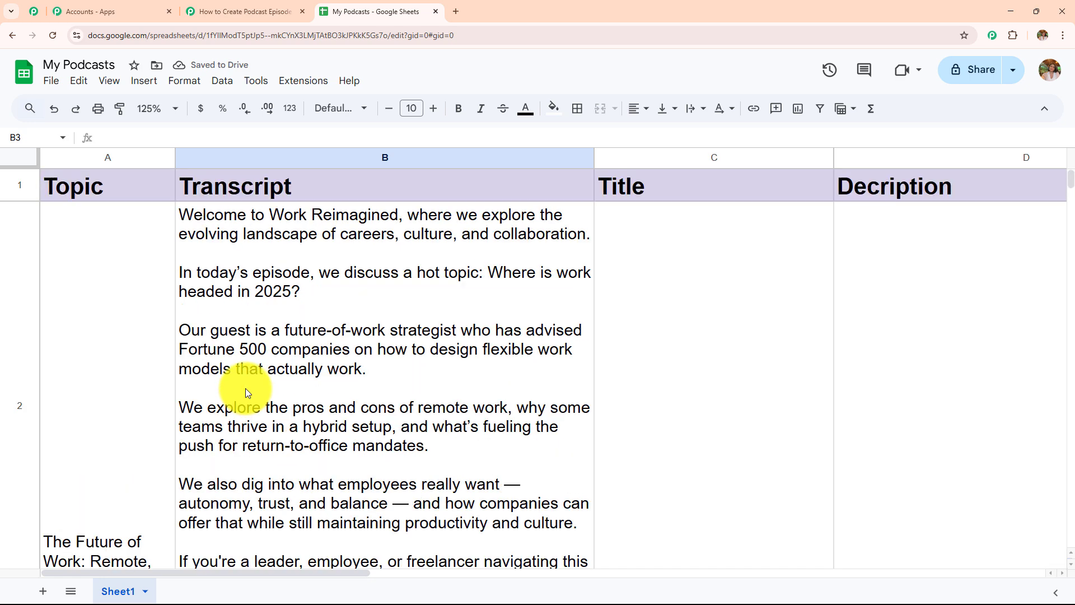
Return to the workflow and look over the trigger's webhook URL, setup instructions and the following action step
left_click(240, 11)
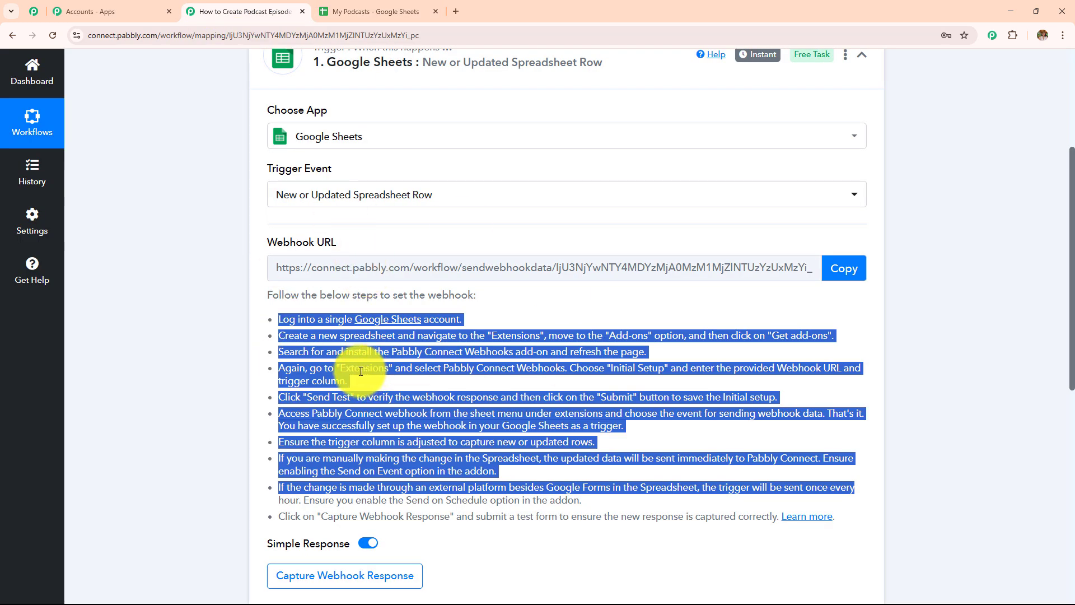
scroll(362, 372, "down", 2)
scroll(360, 371, "down", 5)
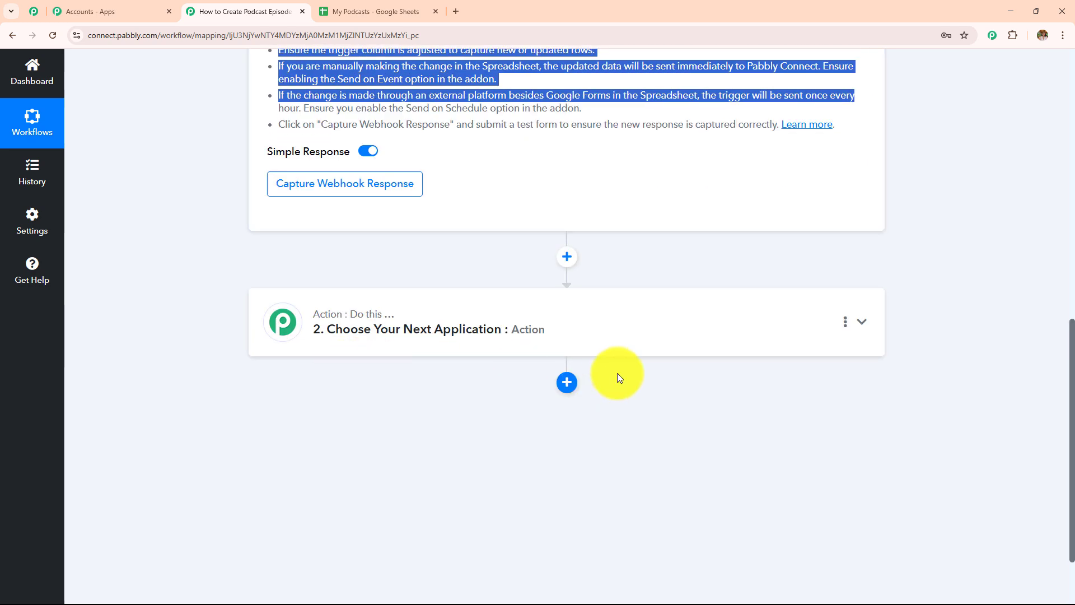
scroll(489, 355, "up", 7)
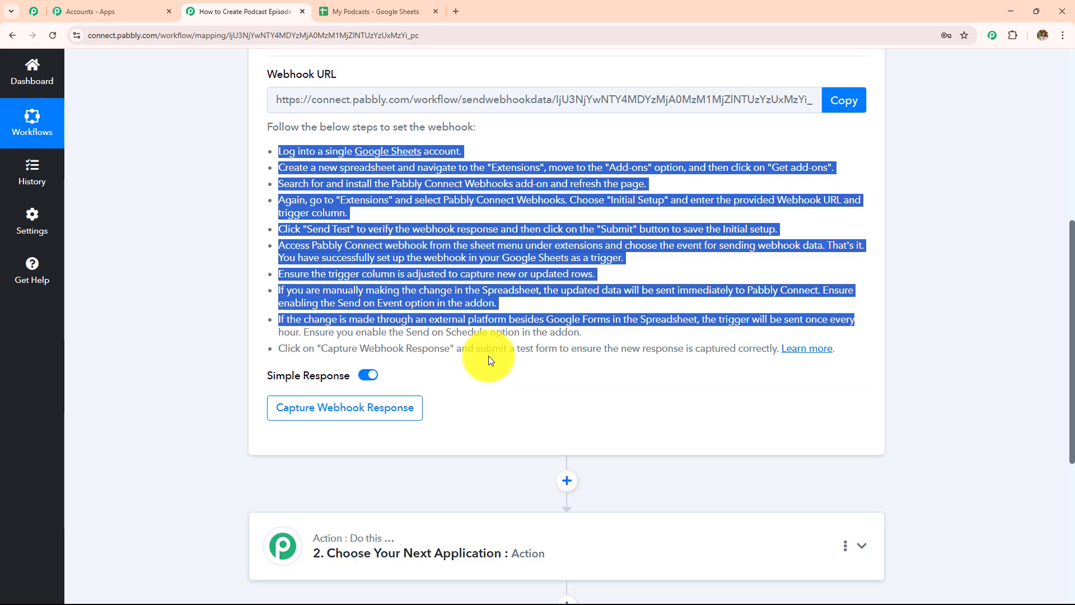
scroll(487, 355, "up", 3)
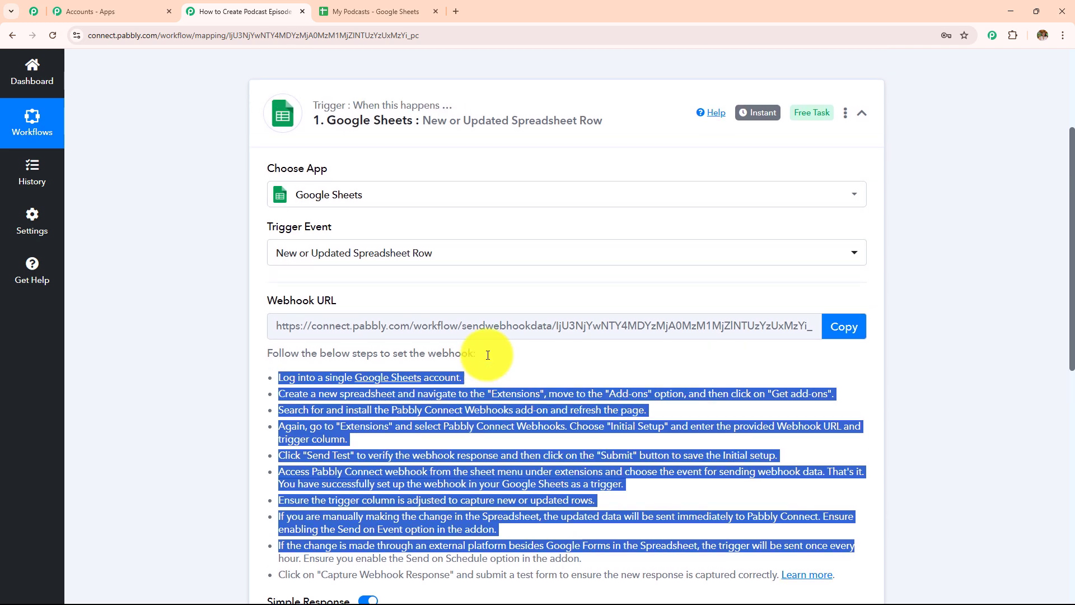
From the My Podcasts spreadsheet, look up the Pabbly Connect Webhooks add-on in the Google Workspace Marketplace, and close the marketplace
left_click(383, 10)
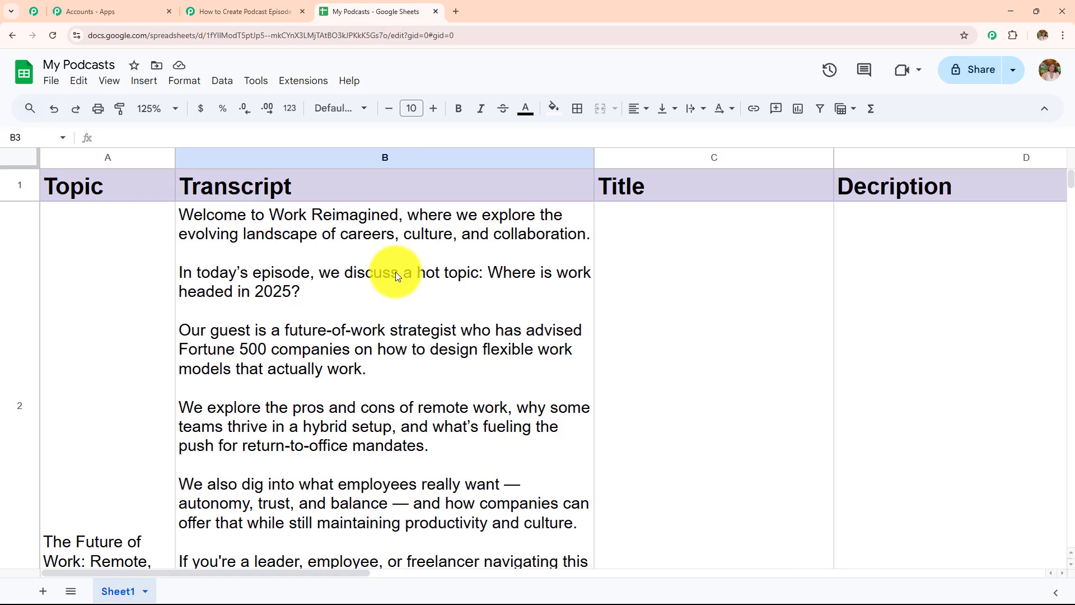
left_click(301, 81)
mouse_move(314, 107)
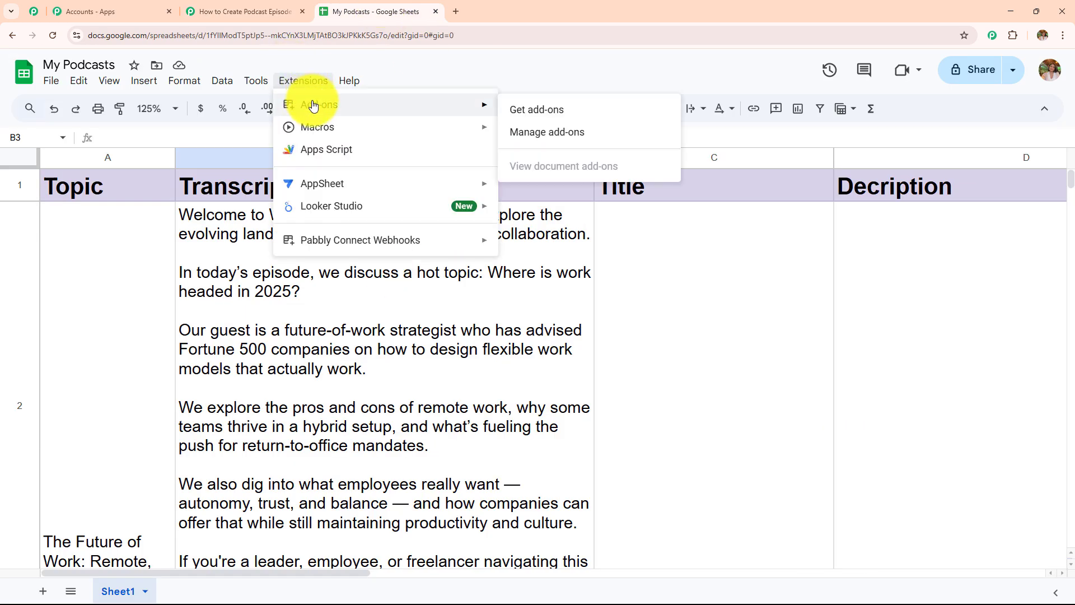
left_click(524, 109)
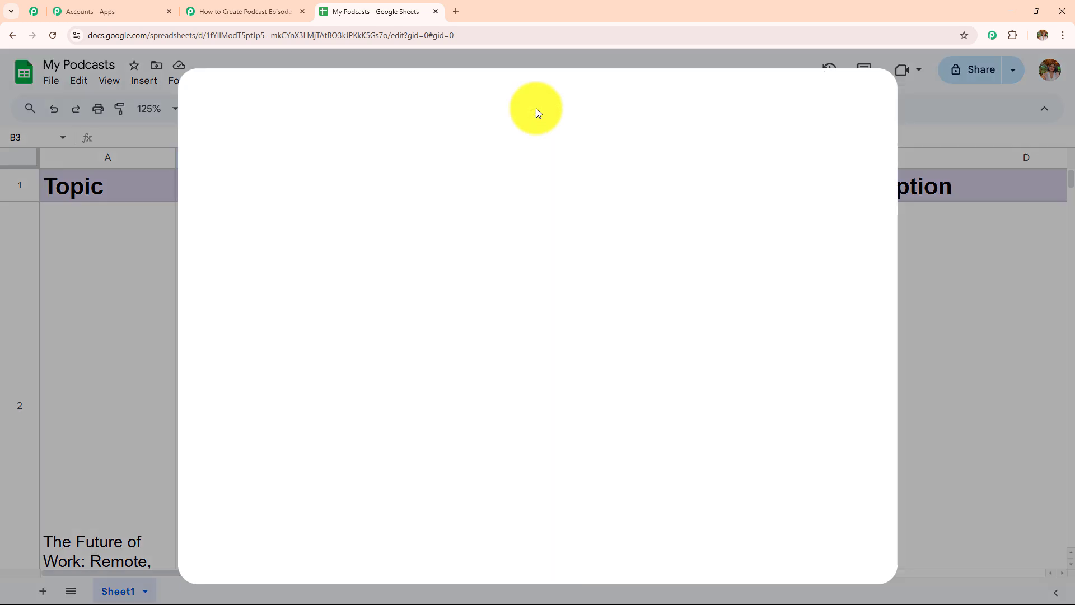
left_click(556, 109)
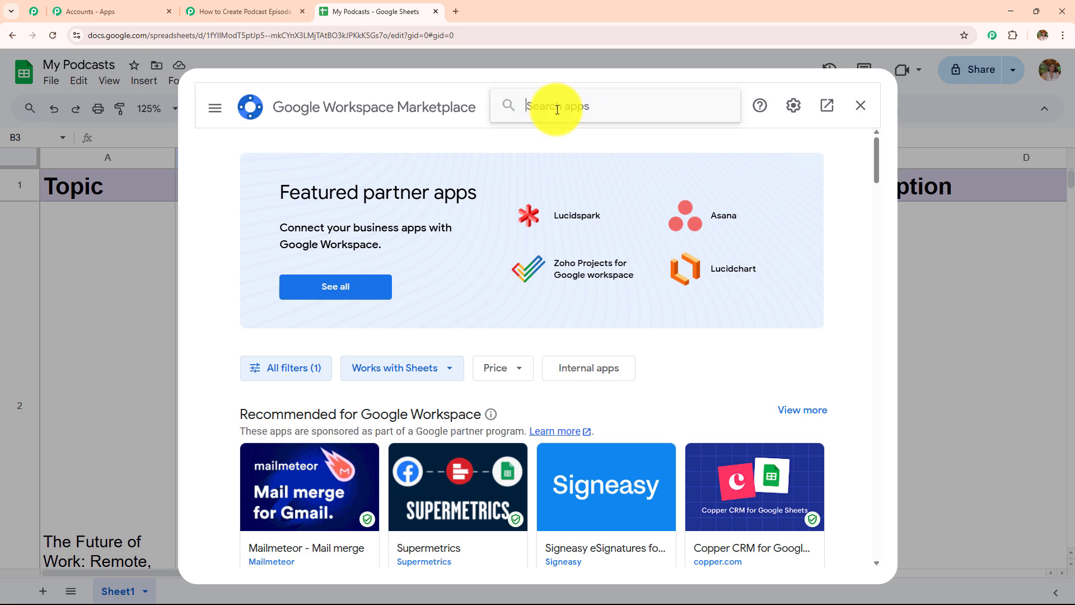
type("Pabb")
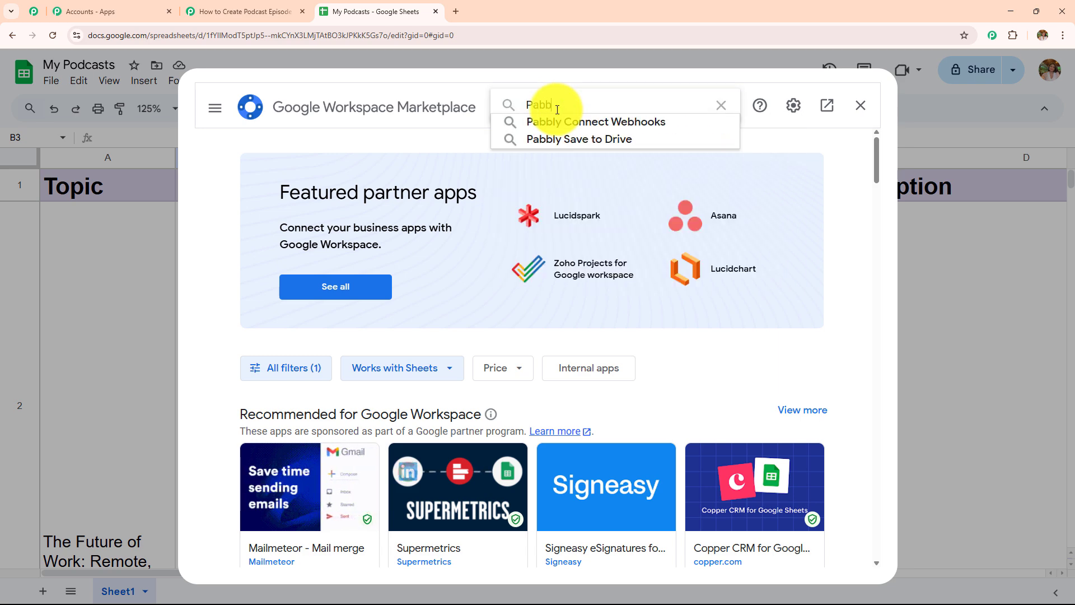
type("l")
left_click(569, 126)
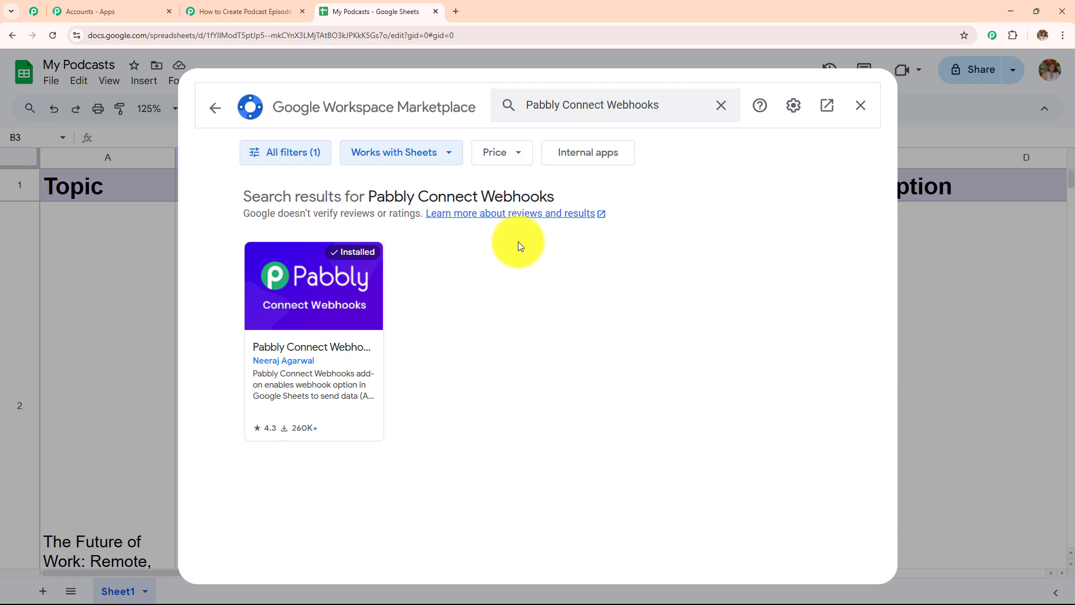
left_click(862, 107)
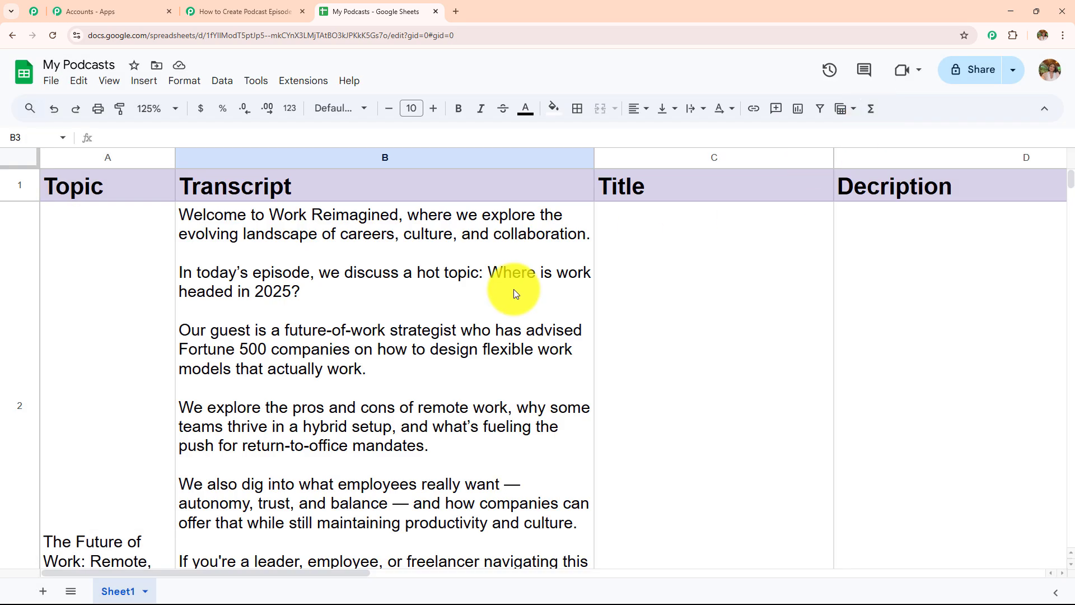
Open the Initial Setup of the Pabbly Connect Webhooks add-on for Sheet1 and read where to get the webhook URL
left_click(306, 87)
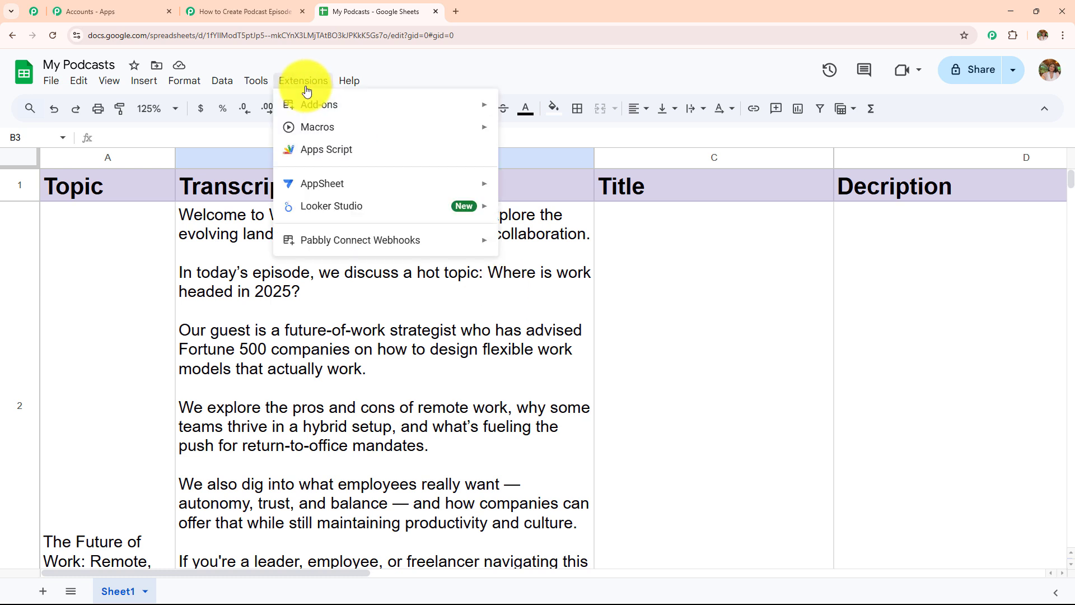
mouse_move(336, 240)
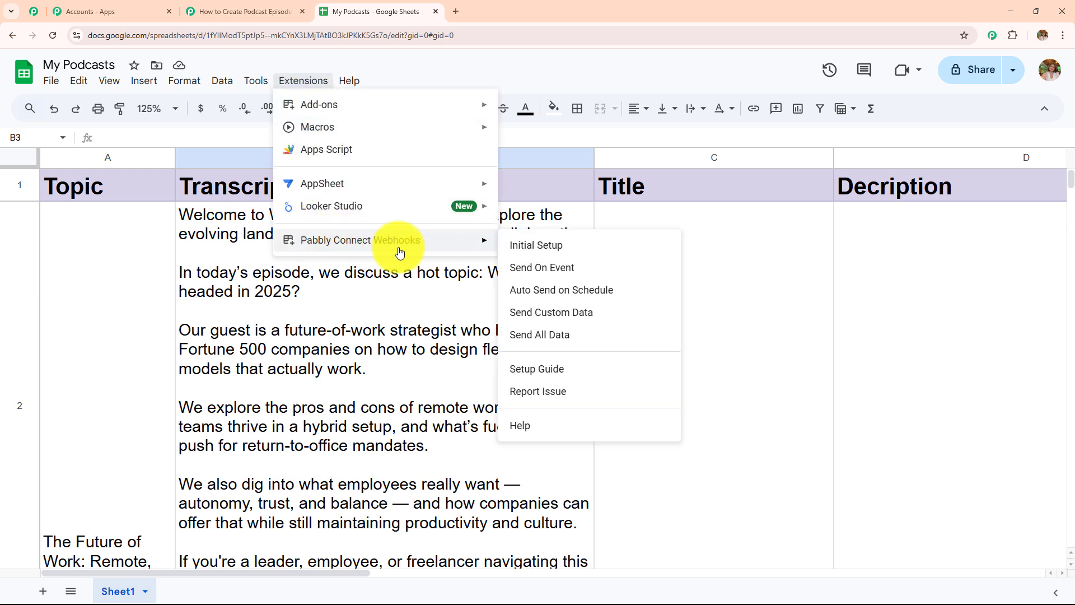
left_click(547, 246)
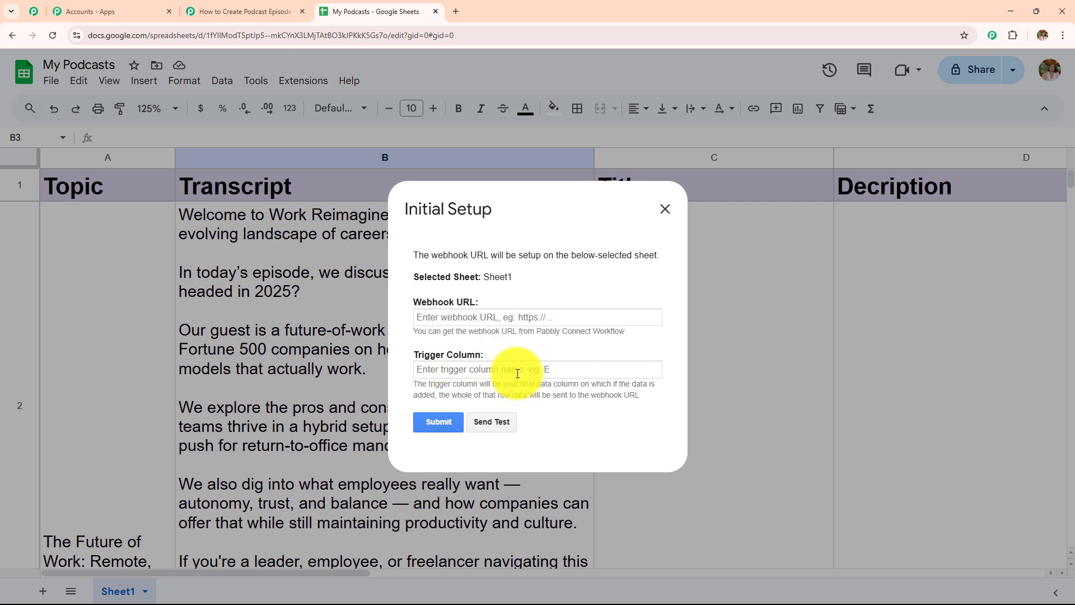
left_click_drag(409, 331, 630, 335)
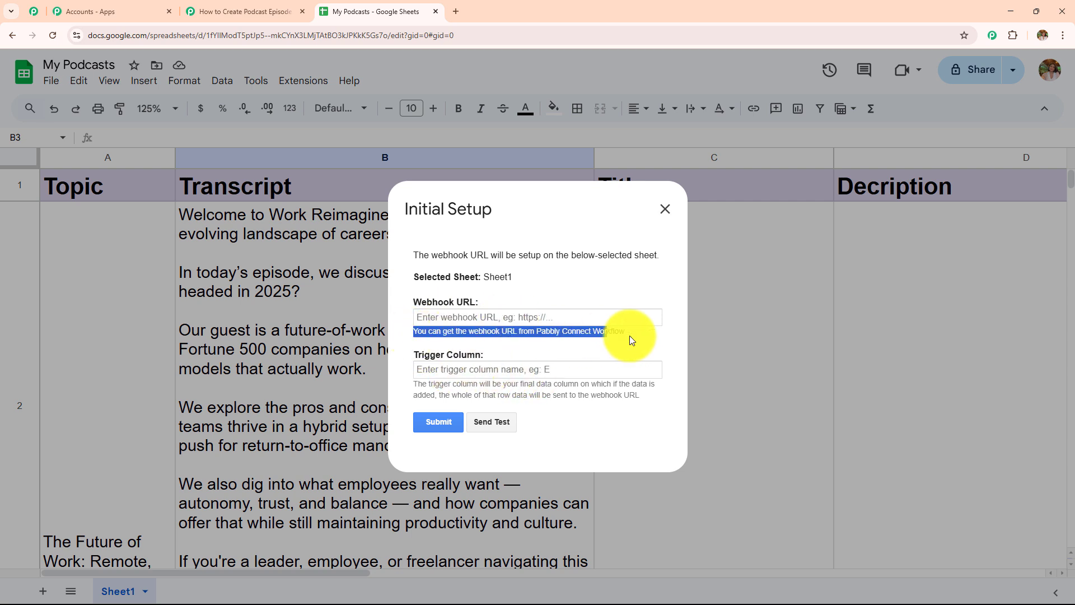
Copy the webhook URL from the workflow's Google Sheets trigger into the Webhook URL field of the add-on's Initial Setup
left_click(269, 10)
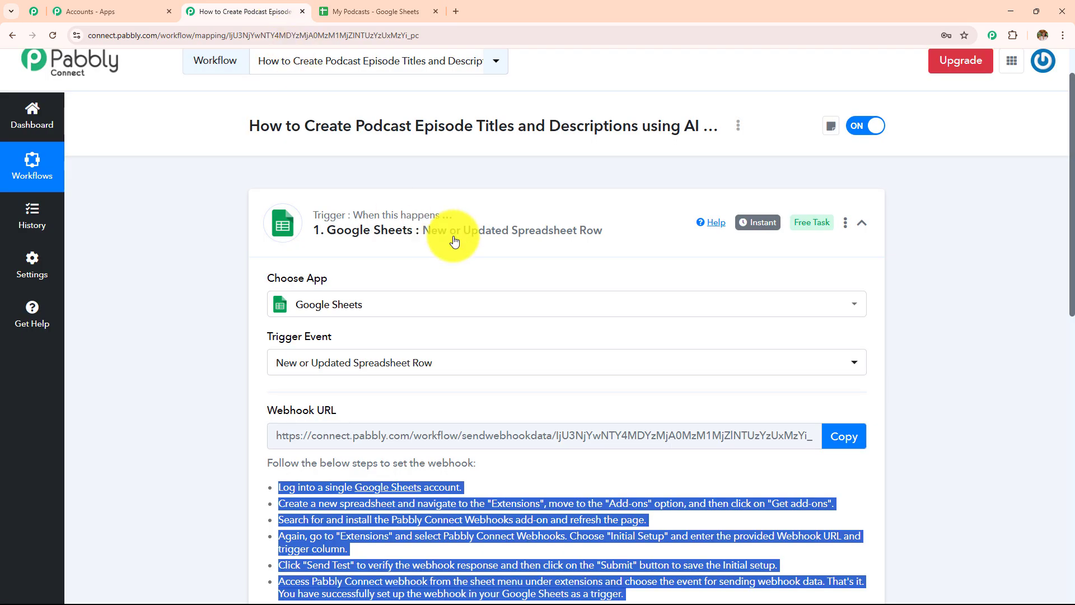
left_click(827, 442)
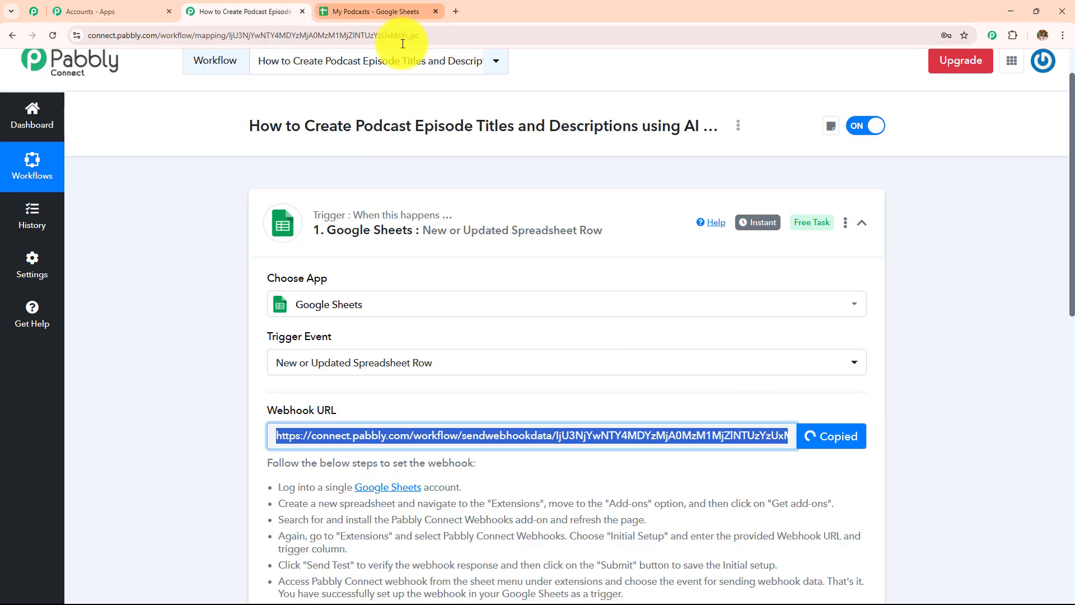
left_click(376, 11)
left_click(439, 318)
key("ctrl+v")
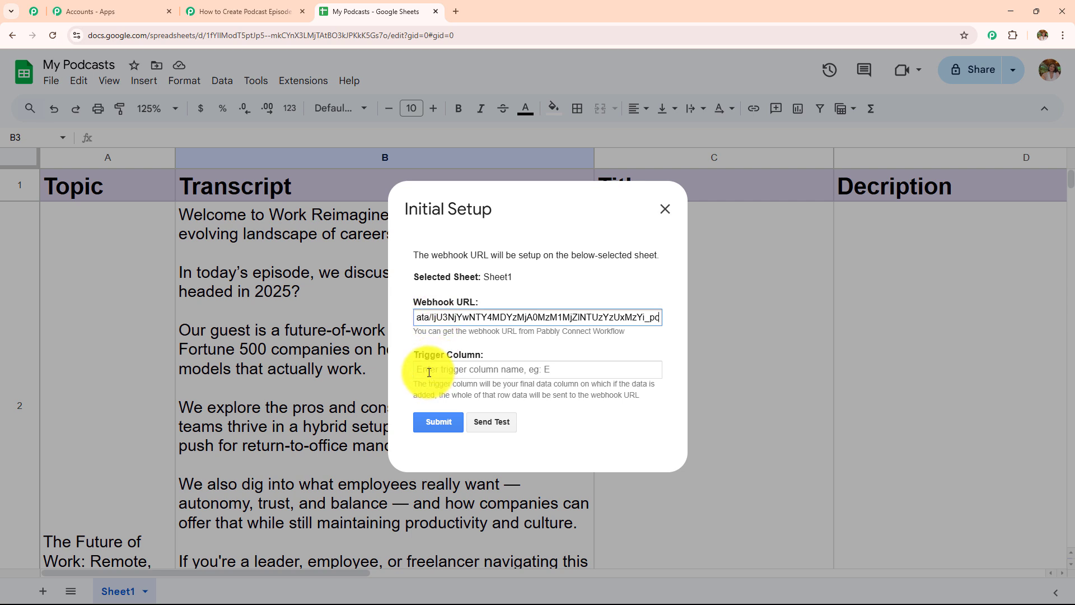
Set the add-on's trigger column to B, send test data to the webhook, and review the sent content
left_click_drag(414, 383, 653, 398)
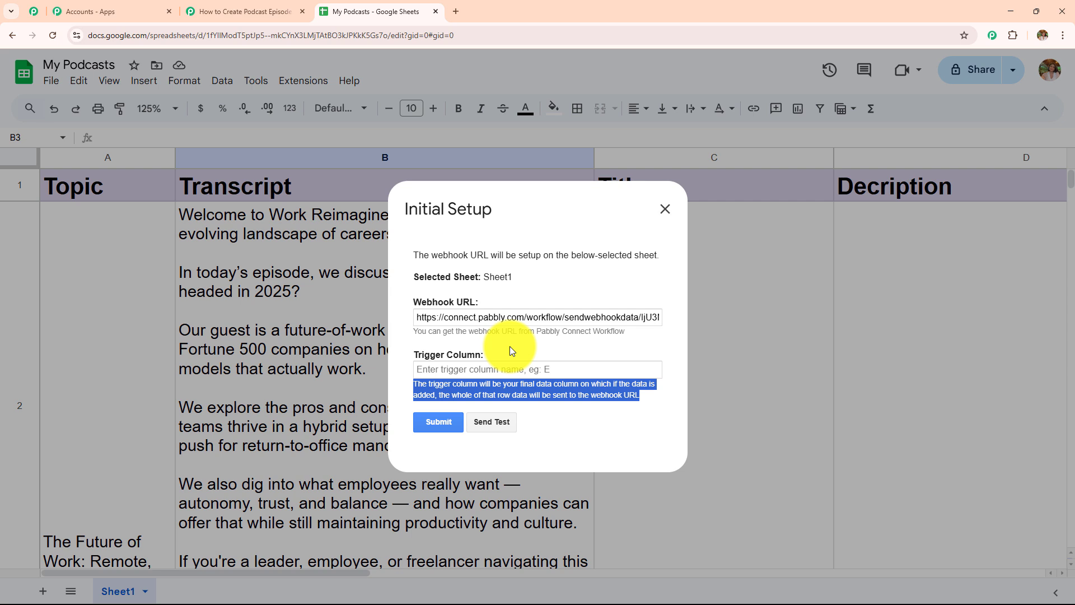
left_click(487, 371)
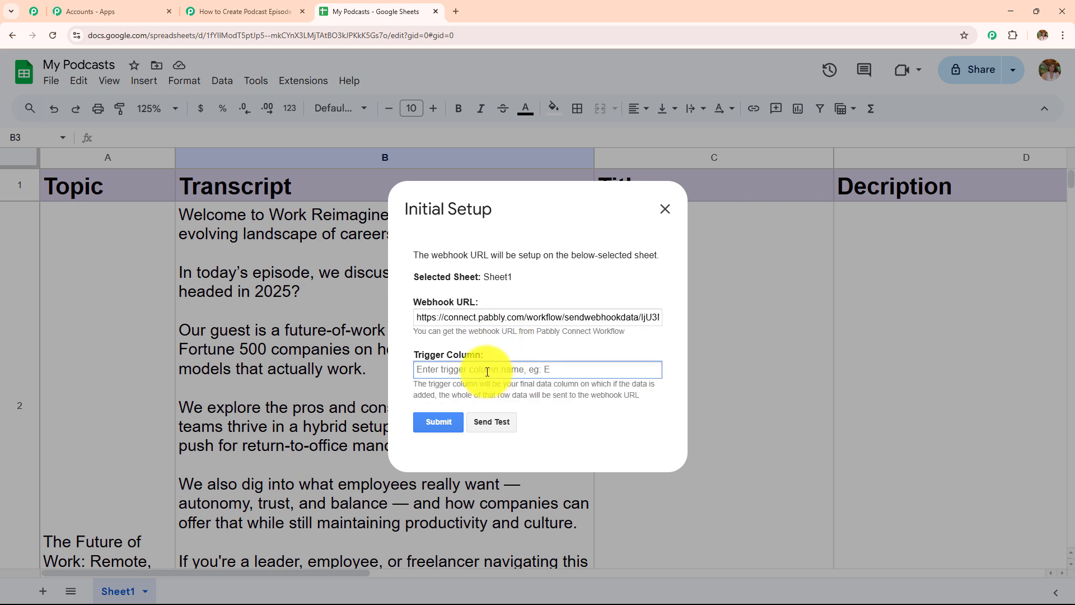
type("B")
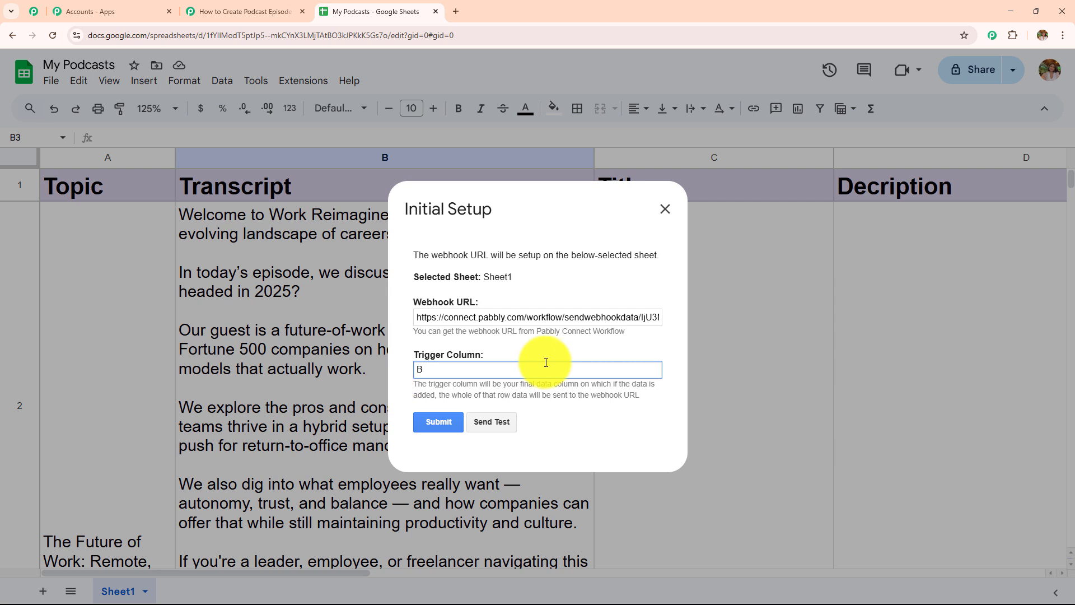
left_click(505, 423)
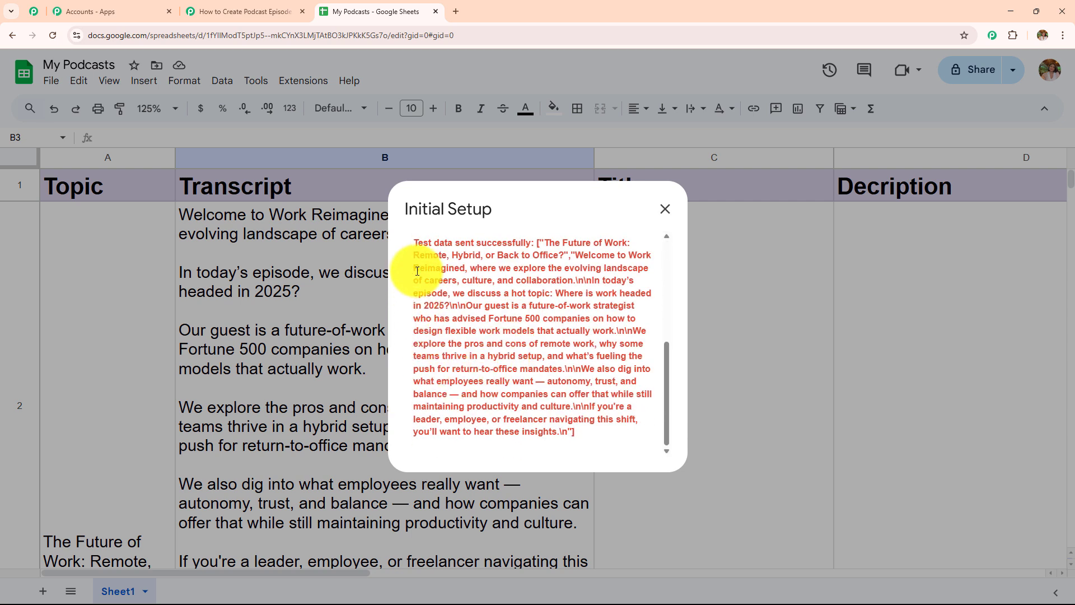
left_click_drag(411, 243, 597, 427)
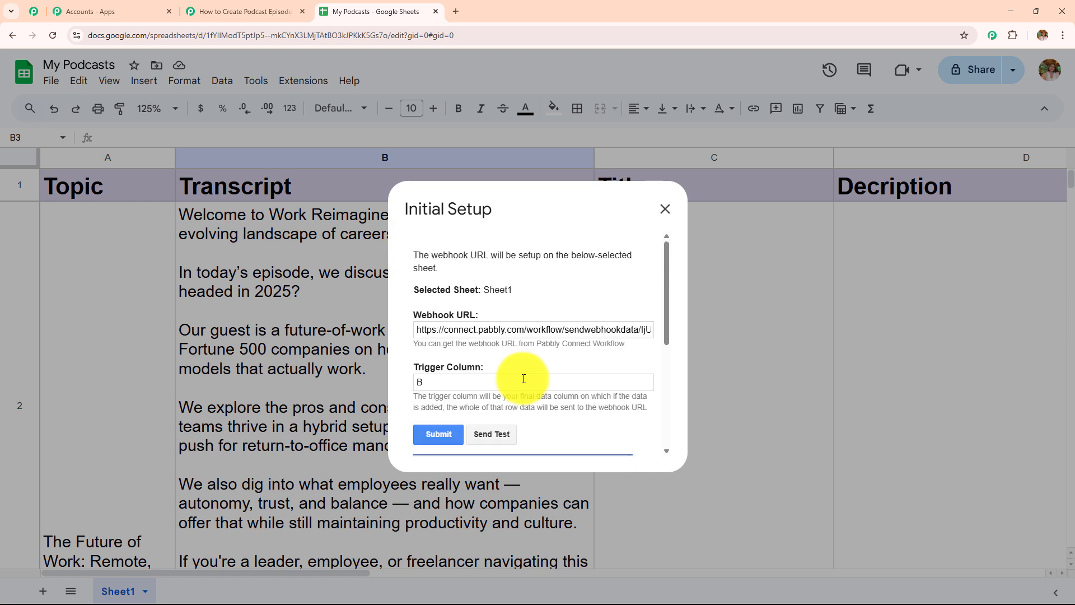
Submit the add-on's Initial Setup for Sheet1, check the submission response, and close the dialog
scroll(522, 380, "down", 1)
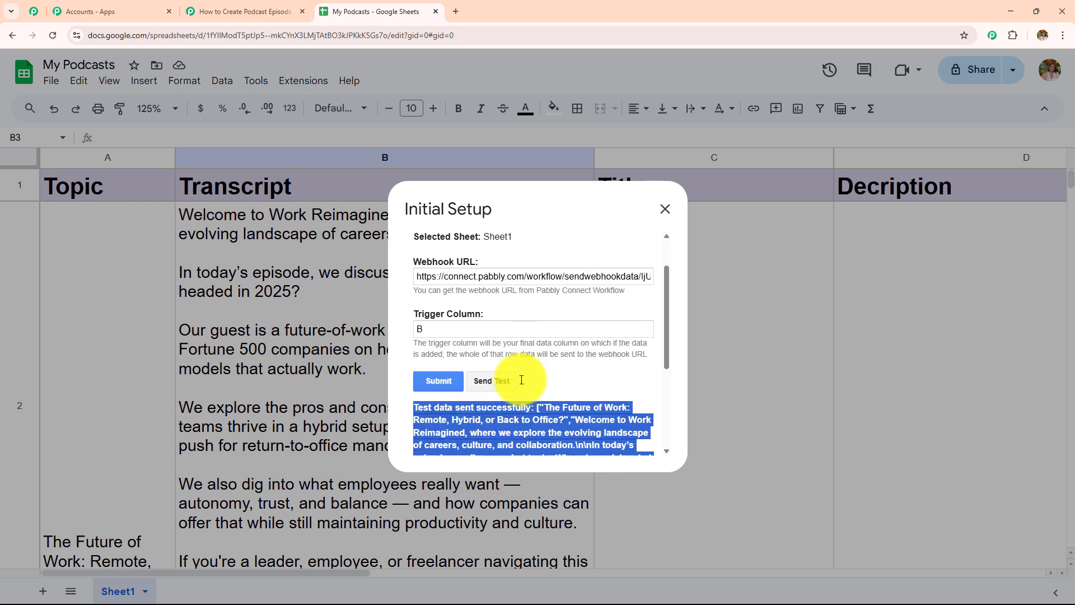
left_click(440, 379)
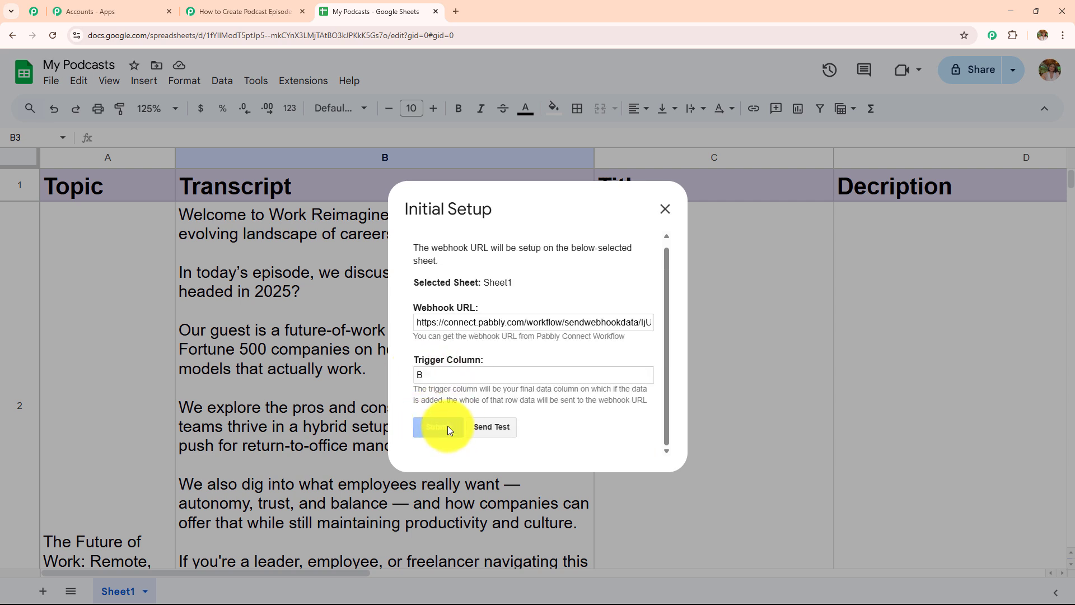
left_click_drag(415, 432, 587, 439)
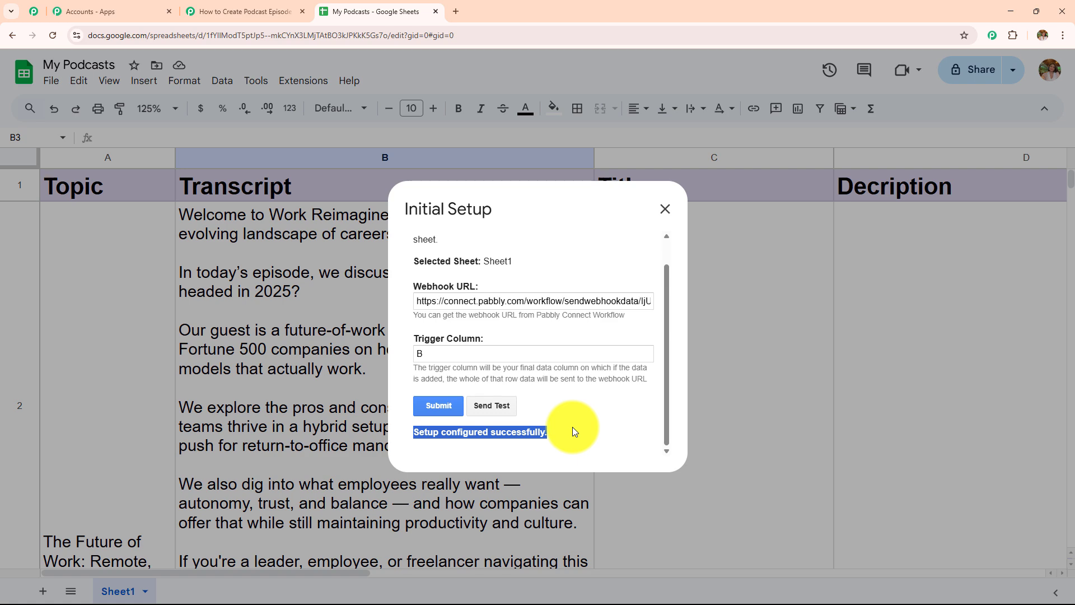
left_click(665, 210)
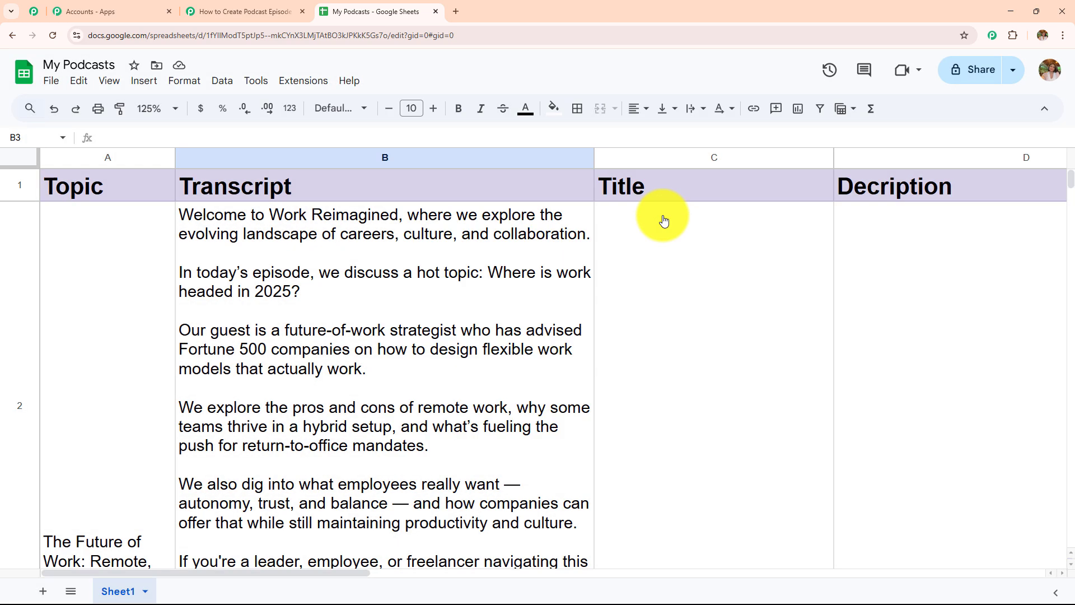
Enable Send On Event in the Pabbly Connect Webhooks add-on and check that the option is active
left_click(313, 84)
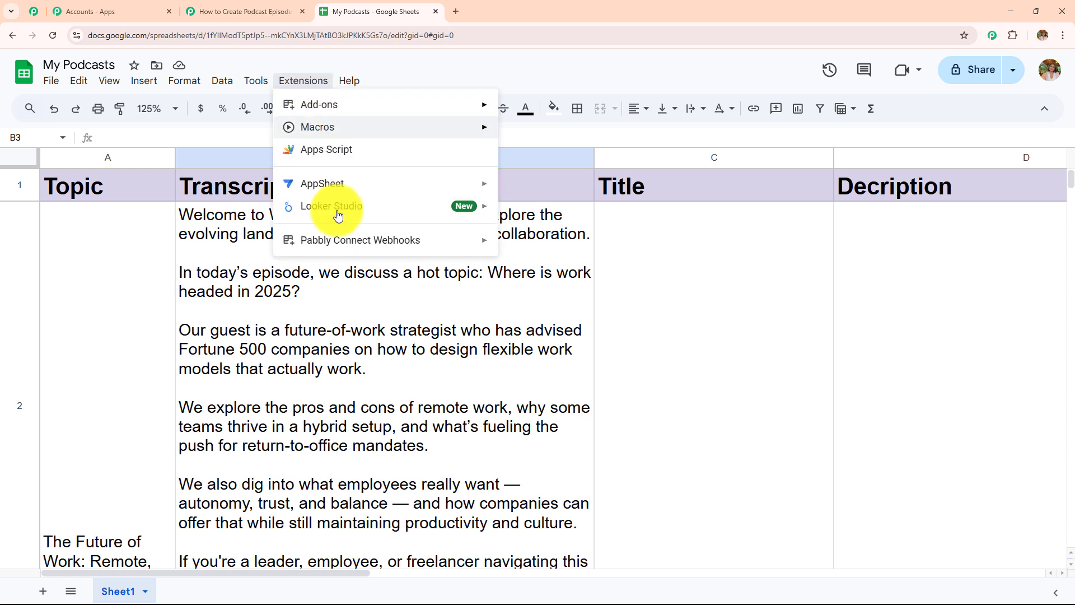
mouse_move(343, 239)
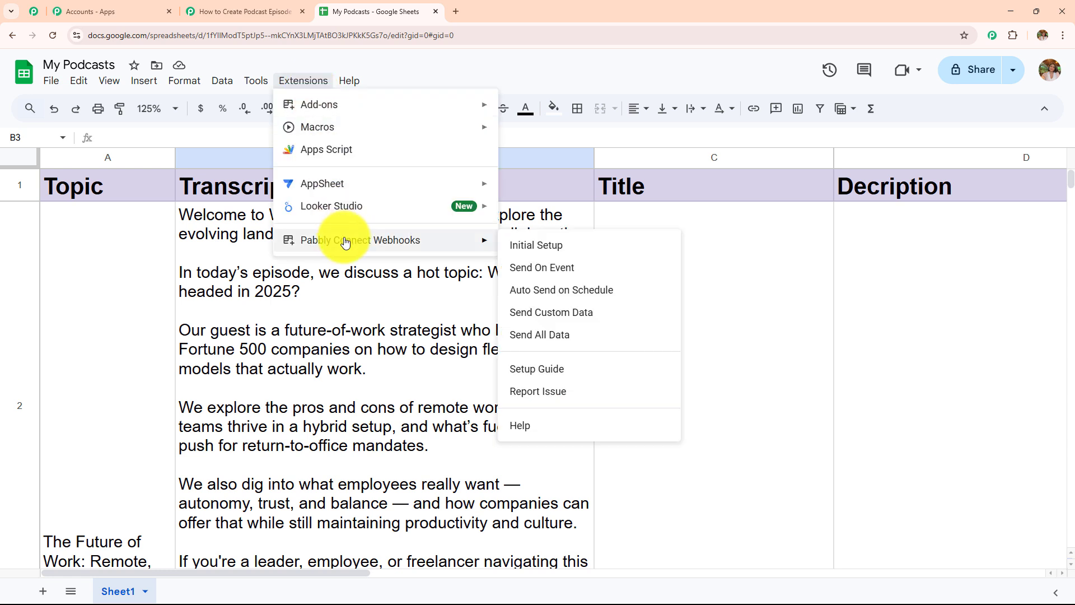
left_click(537, 270)
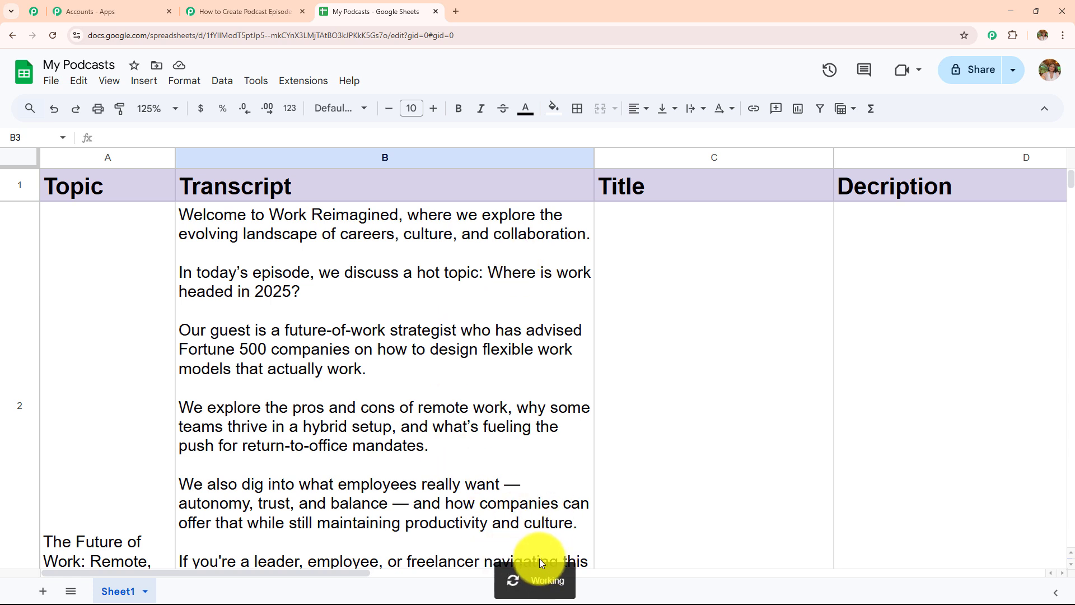
left_click(314, 81)
mouse_move(454, 239)
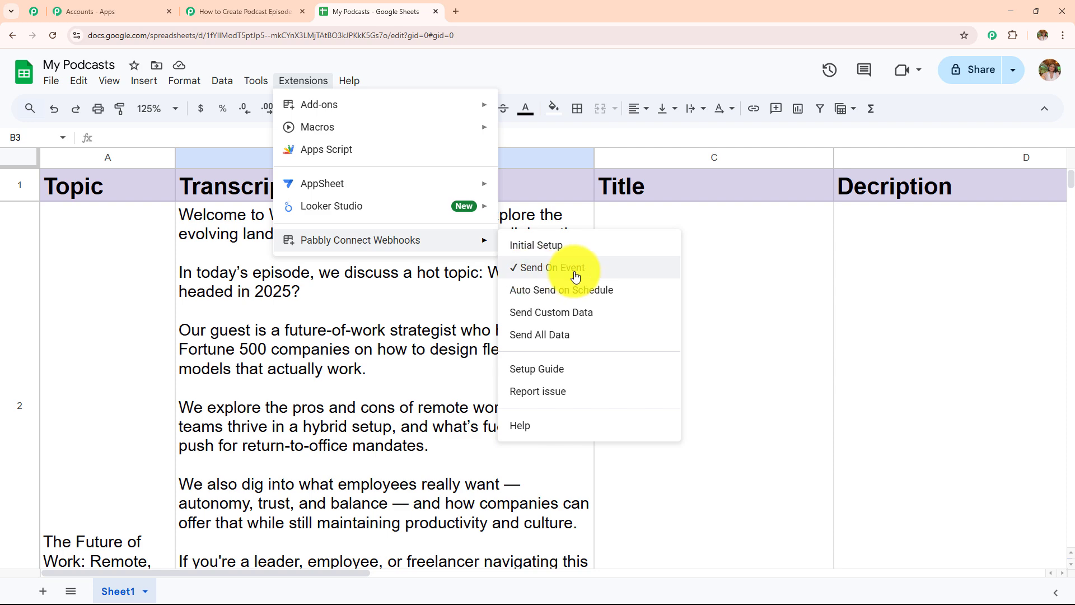
Return to the workflow and examine the trigger's captured response, enlarging the Transcript and Topic values to read them
left_click(213, 8)
scroll(481, 328, "down", 12)
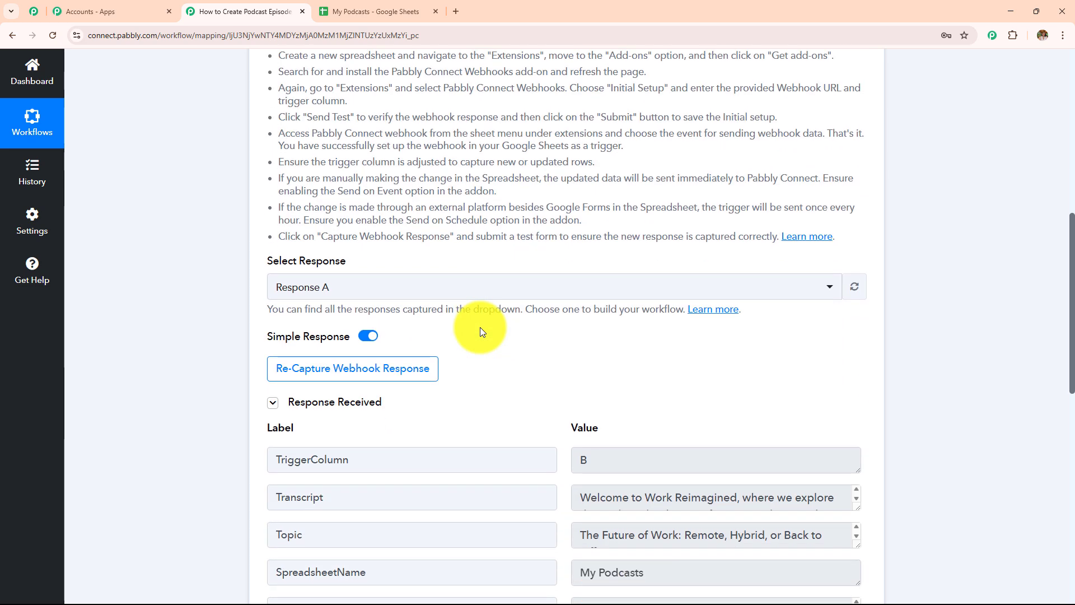
scroll(475, 328, "down", 1)
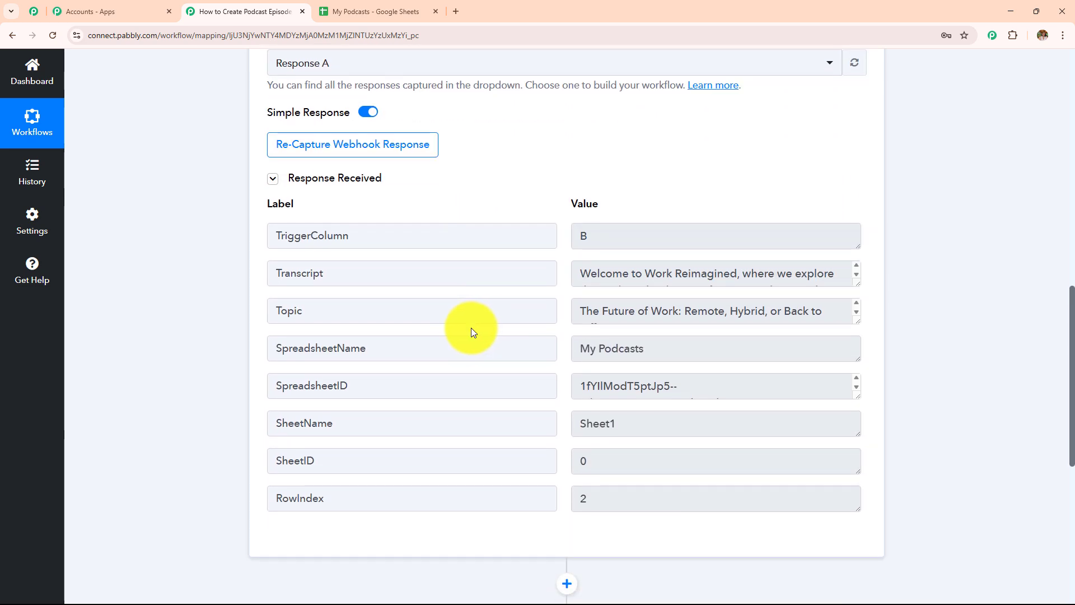
double_click(583, 236)
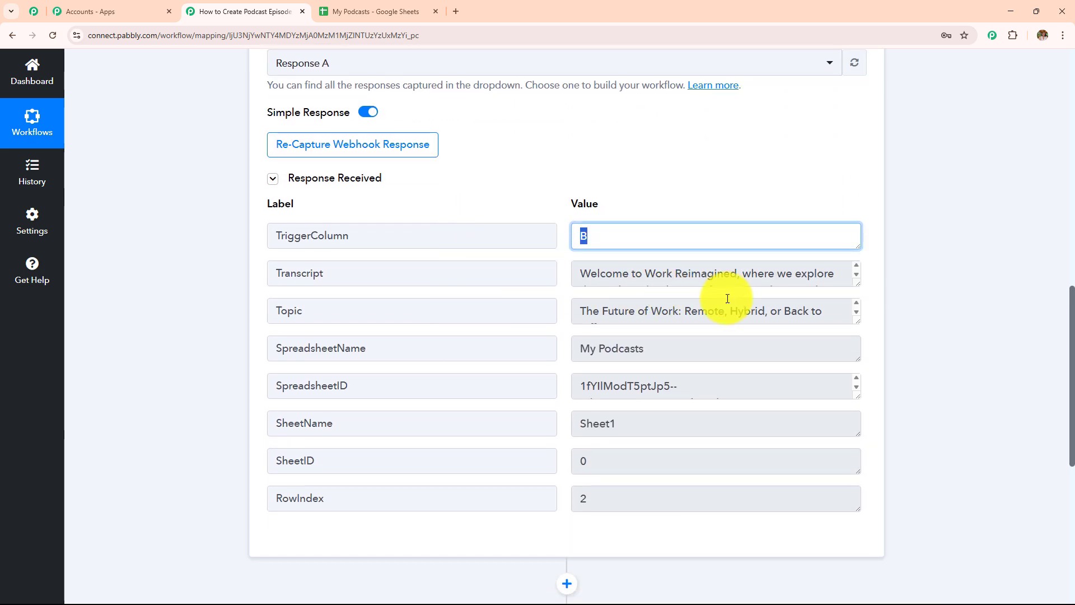
left_click_drag(857, 282, 863, 377)
left_click_drag(752, 368, 492, 293)
scroll(831, 343, "down", 3)
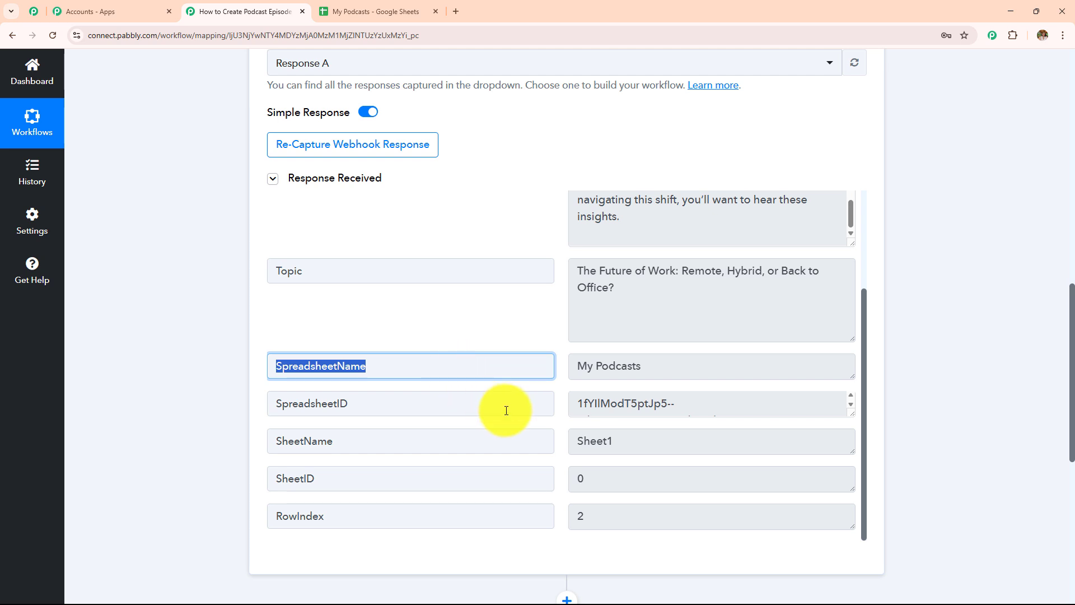
scroll(506, 410, "up", 2)
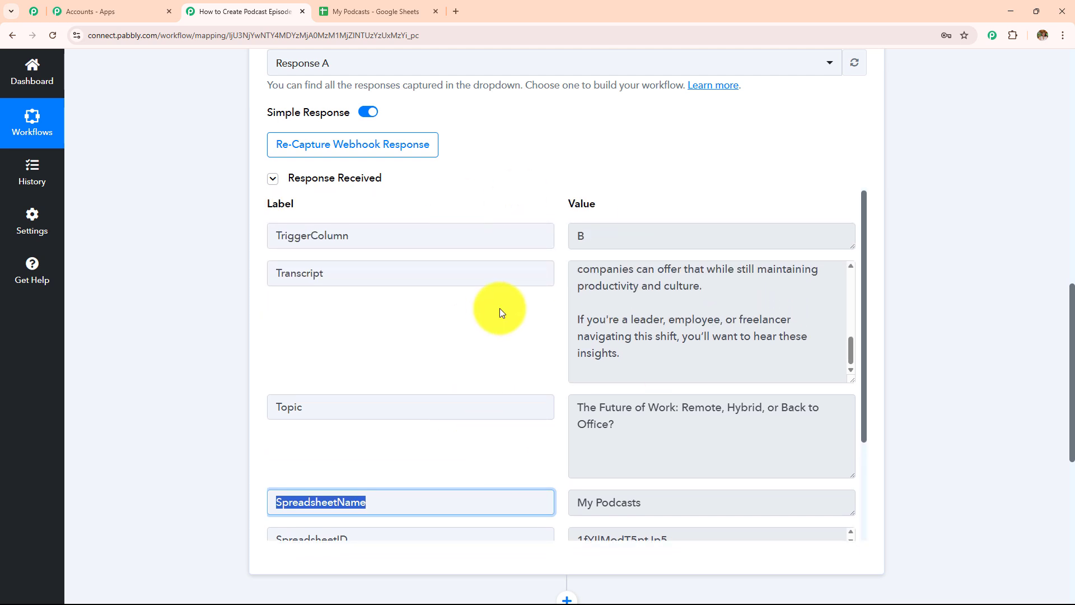
Review the trigger's app, event, webhook URL and captured response alongside the My Podcasts spreadsheet
scroll(409, 299, "up", 7)
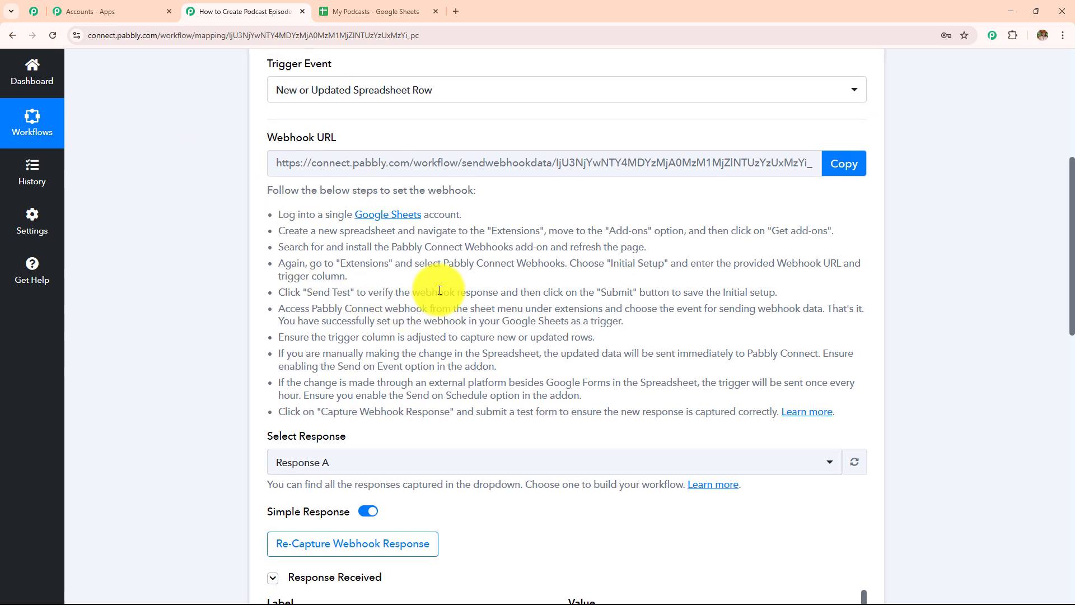
scroll(443, 288, "up", 3)
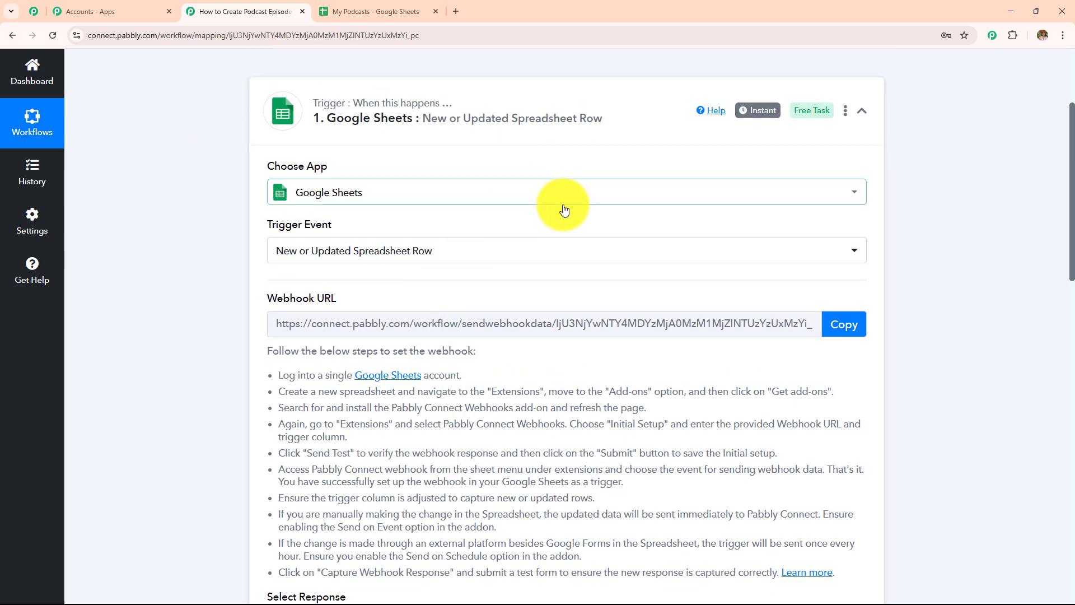
scroll(520, 264, "down", 5)
scroll(407, 228, "up", 6)
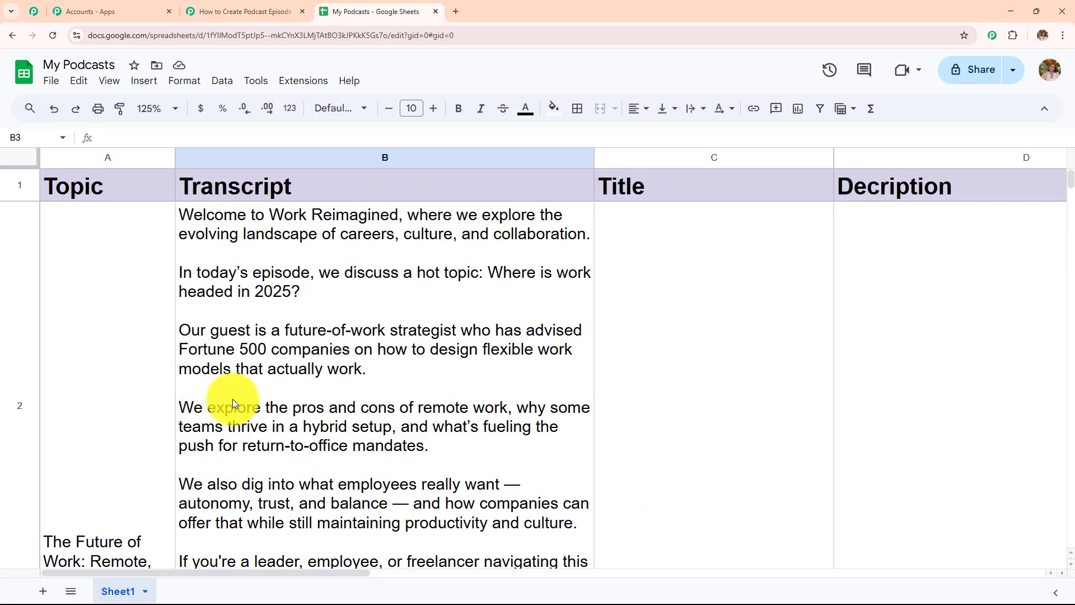
left_click(190, 8)
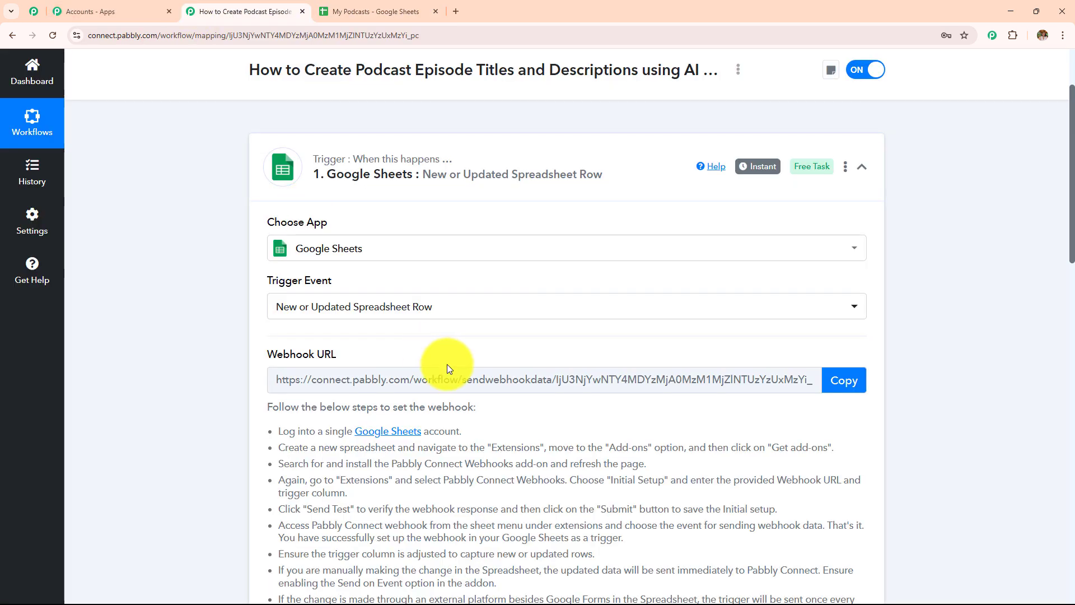
scroll(447, 364, "down", 4)
scroll(448, 365, "down", 4)
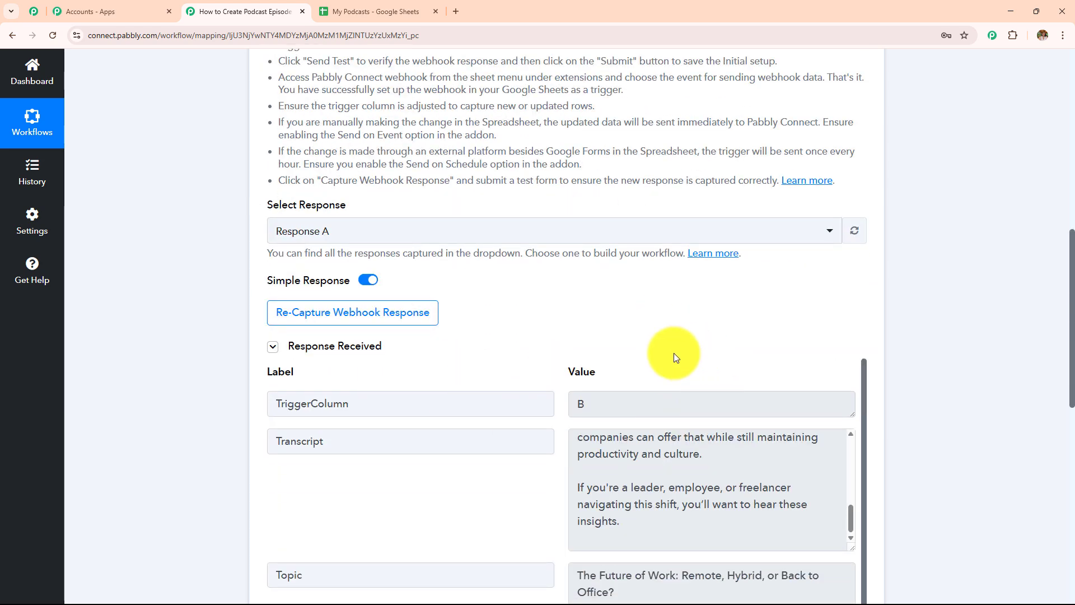
scroll(540, 403, "up", 8)
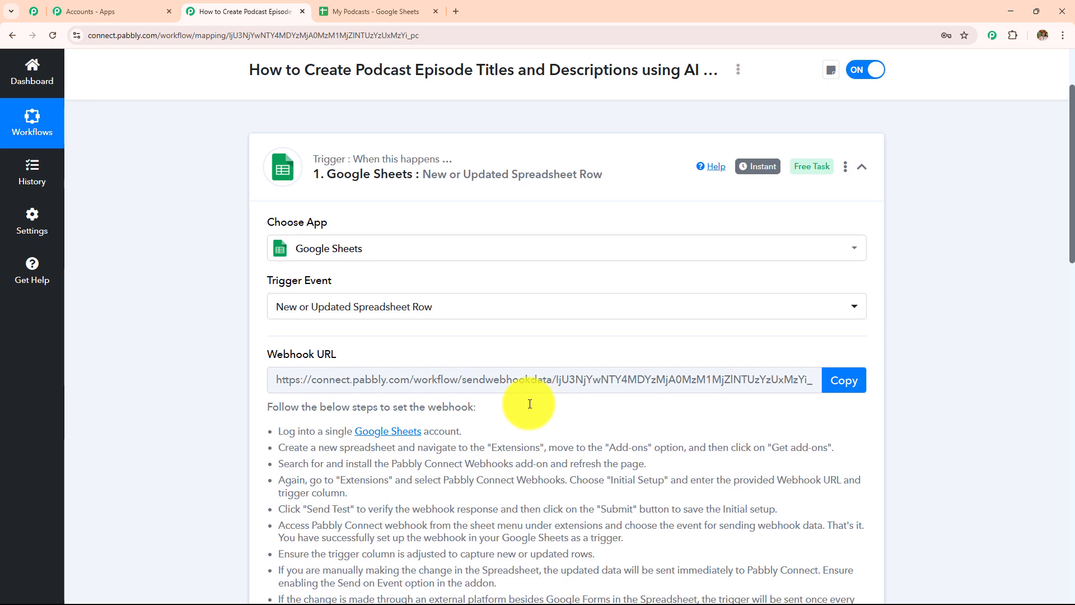
left_click(372, 11)
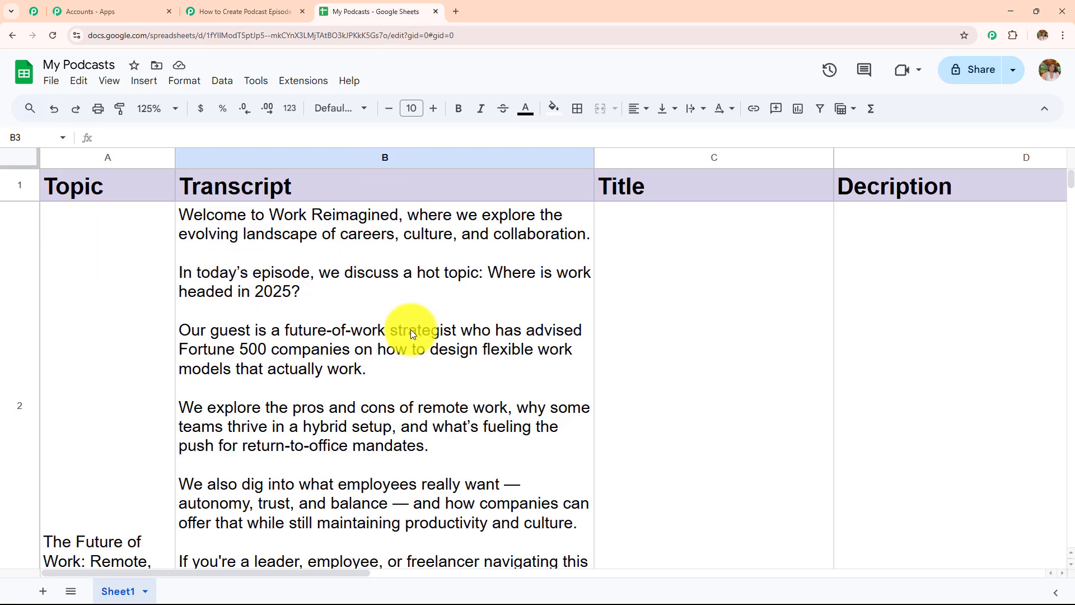
left_click(242, 12)
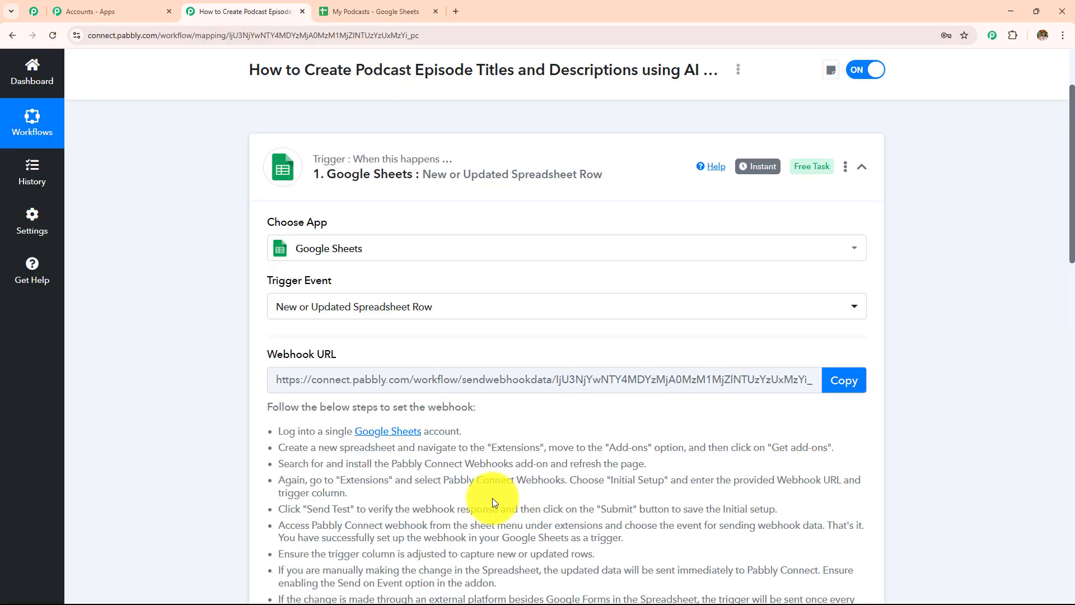
Collapse the Google Sheets trigger step and review the workflow title against the spreadsheet's Title and Description columns
left_click(499, 186)
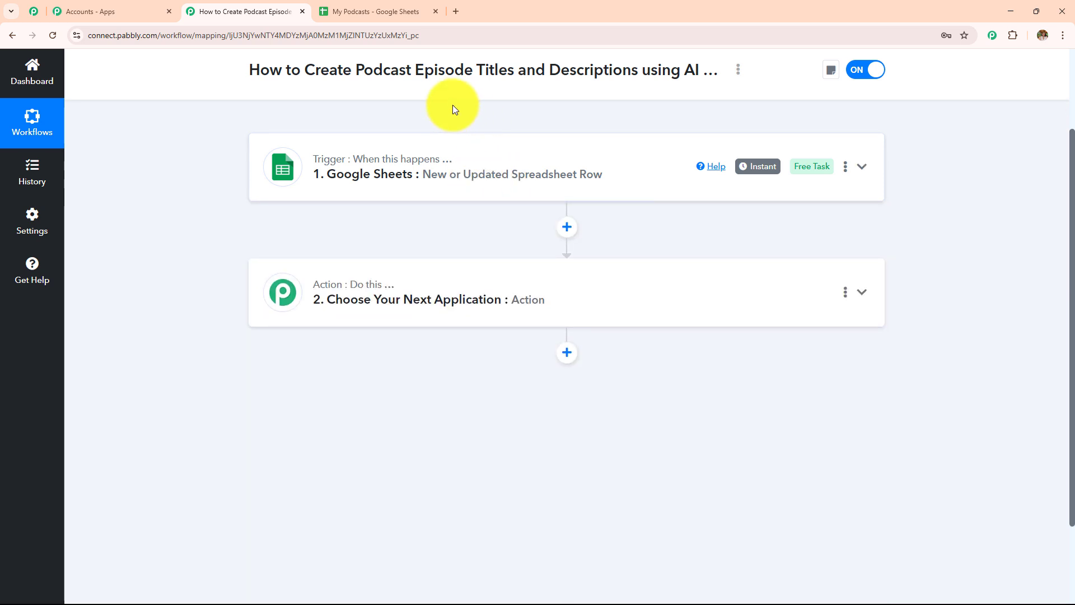
left_click_drag(472, 69, 662, 70)
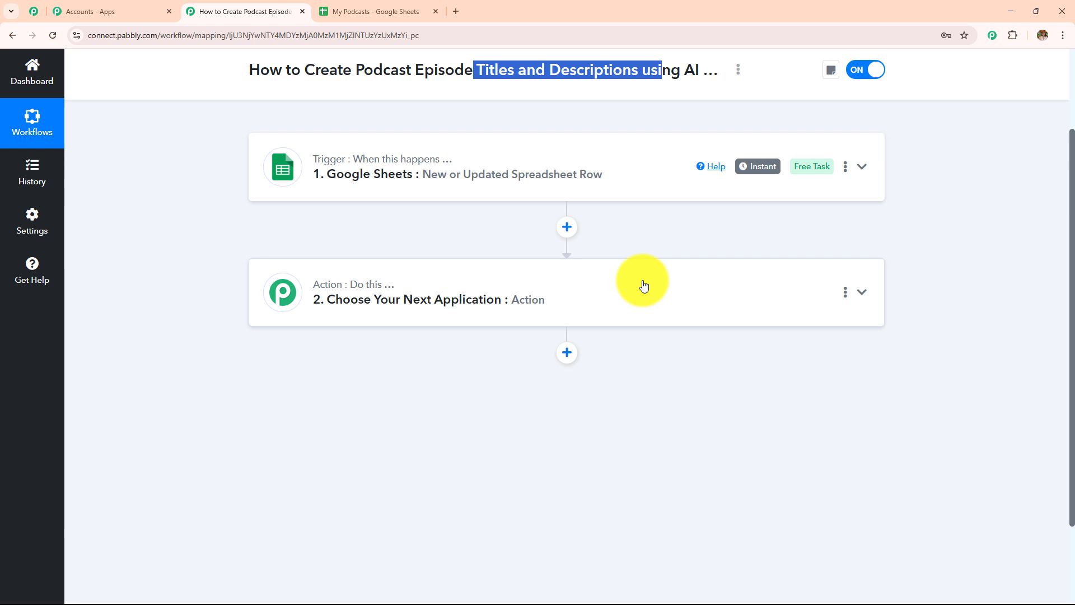
left_click(374, 11)
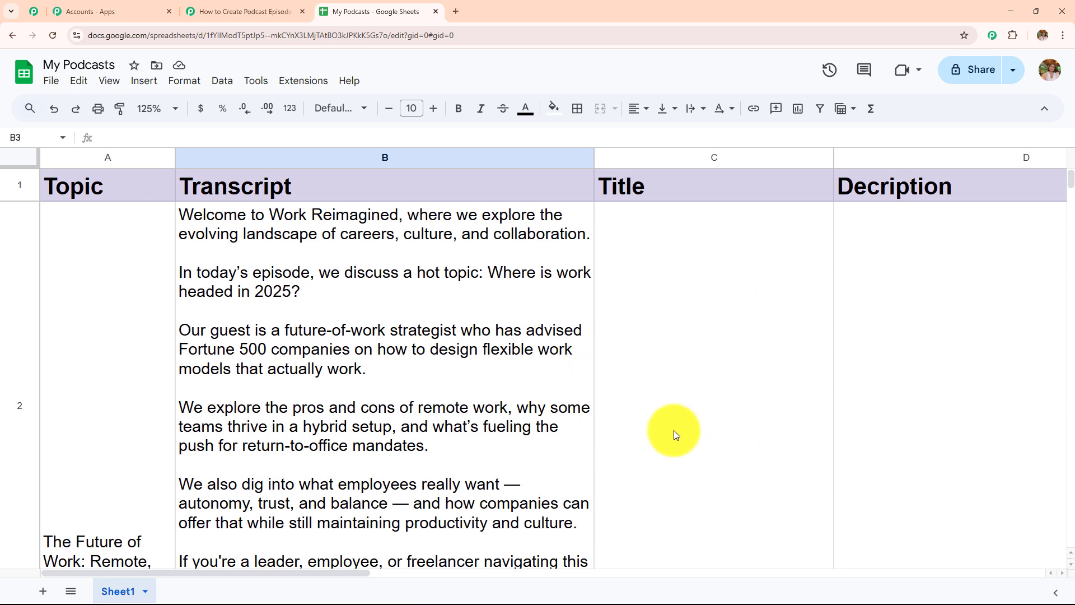
left_click(247, 11)
Set the workflow's second step to the OpenAI (ChatGPT, DALL-E, Whisper) app with ChatGPT as the action event
left_click(366, 283)
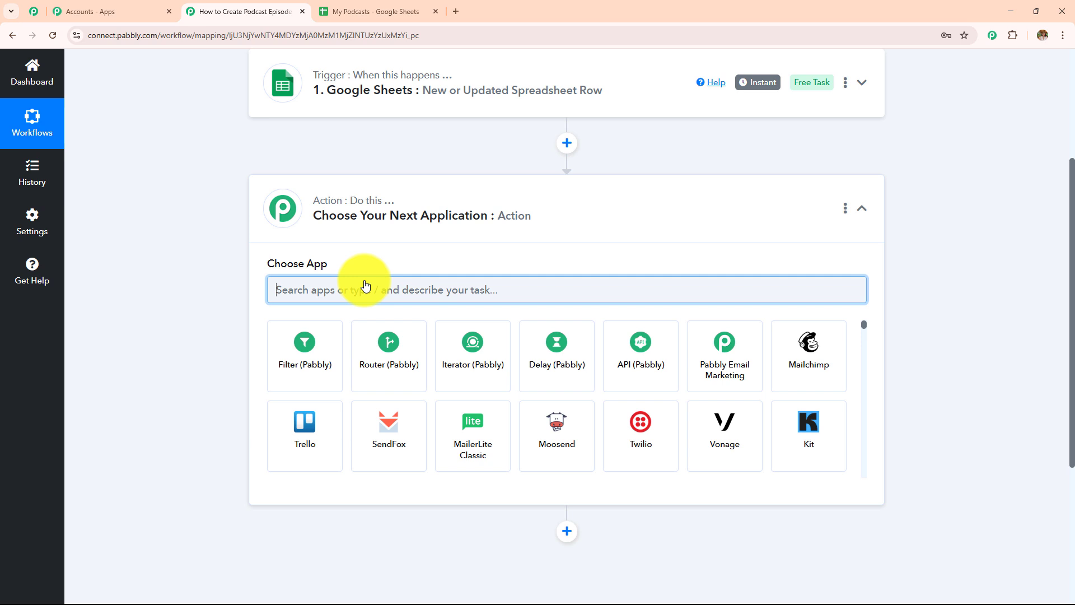
type("Open")
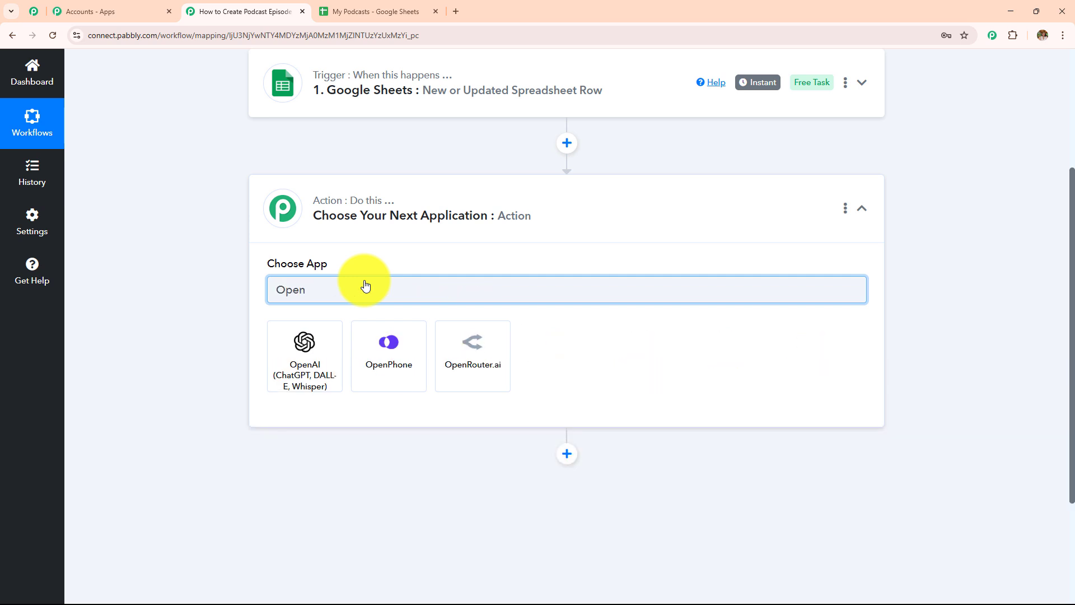
left_click(320, 354)
left_click(320, 348)
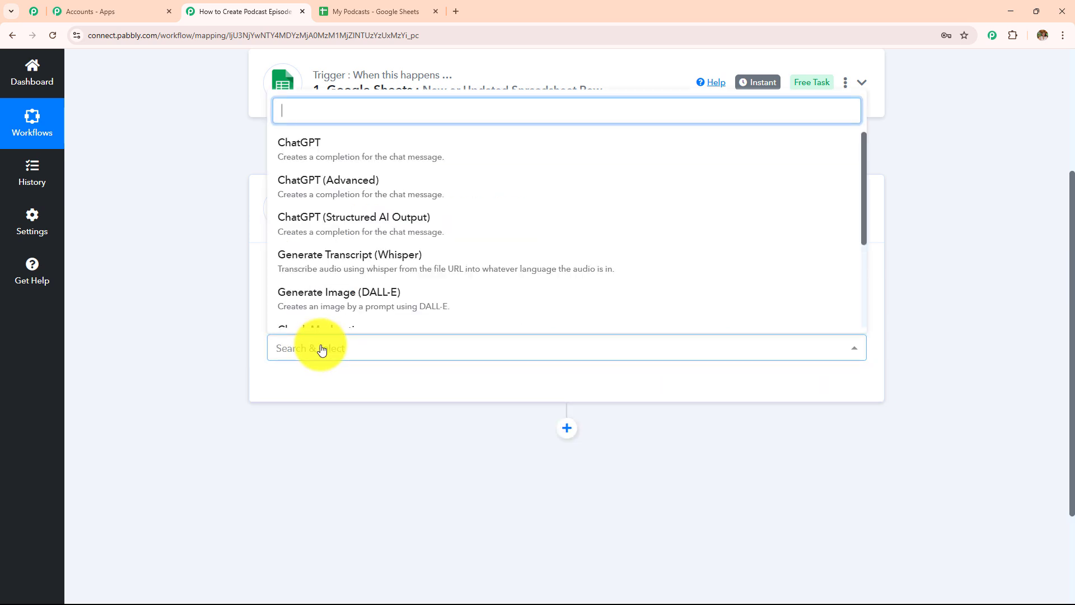
left_click(320, 141)
Start connecting the OpenAI account with Add New Connection and read where to get the required API key
left_click(278, 387)
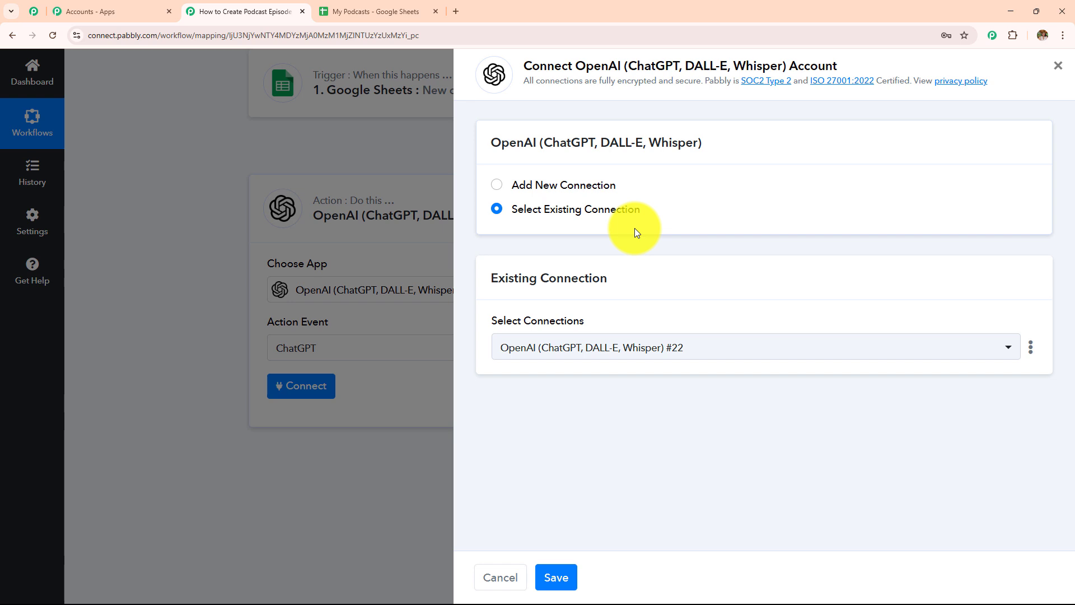
left_click(498, 186)
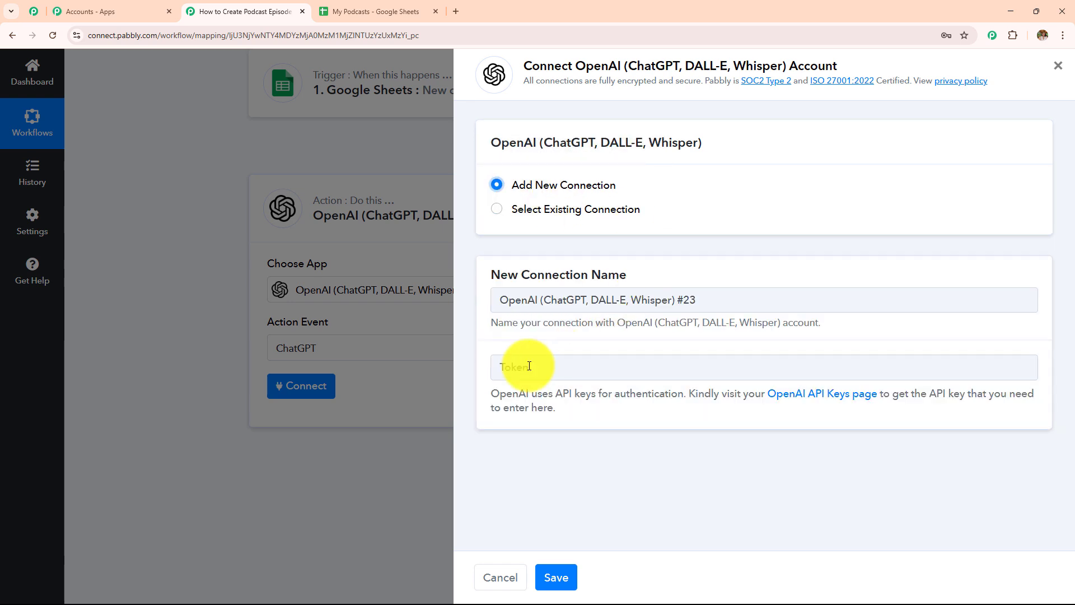
left_click_drag(490, 388, 592, 425)
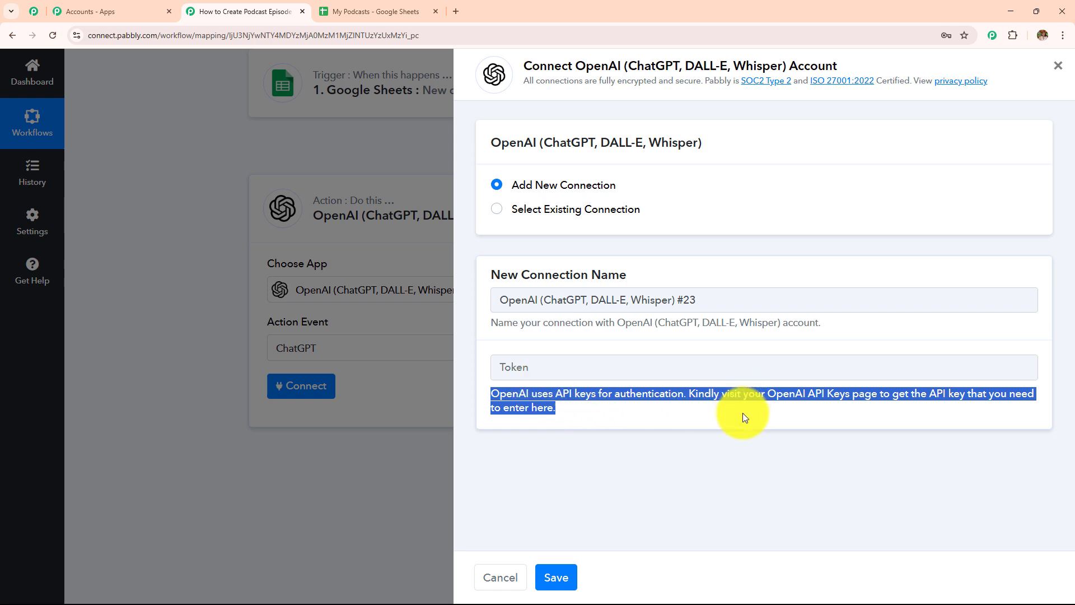
Open the OpenAI API keys page and fill in a new secret key form named Testing for the Default project, without creating the key
left_click(791, 399)
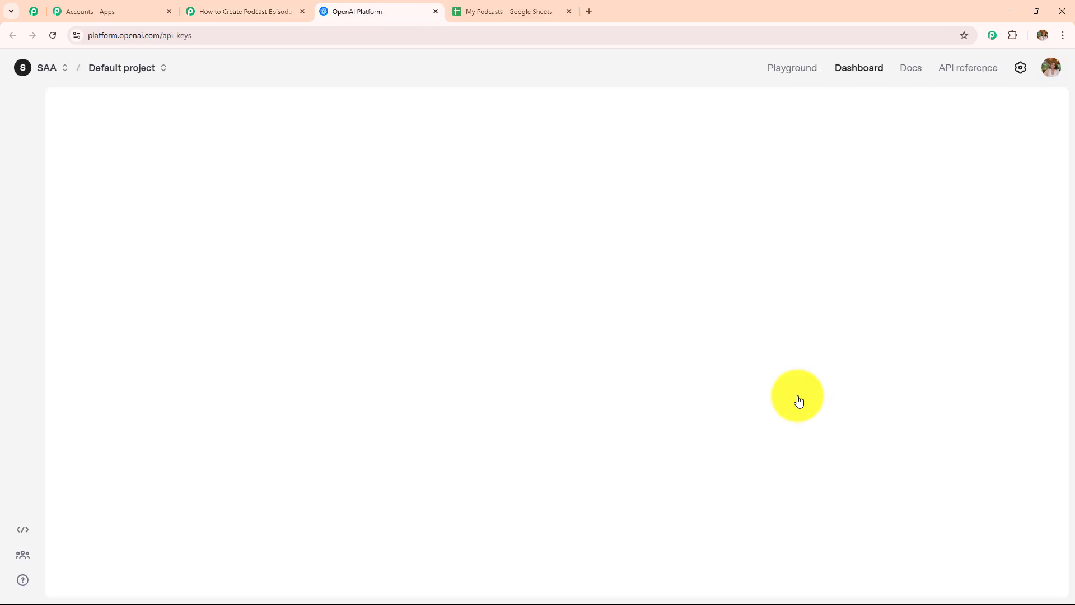
left_click_drag(65, 111, 166, 124)
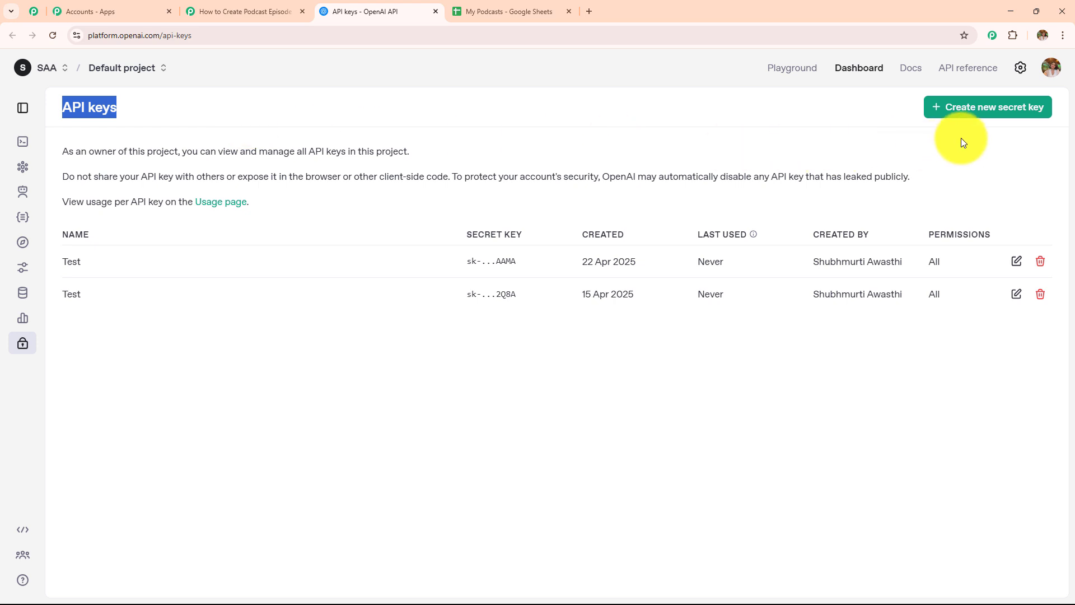
left_click(1015, 114)
left_click(442, 314)
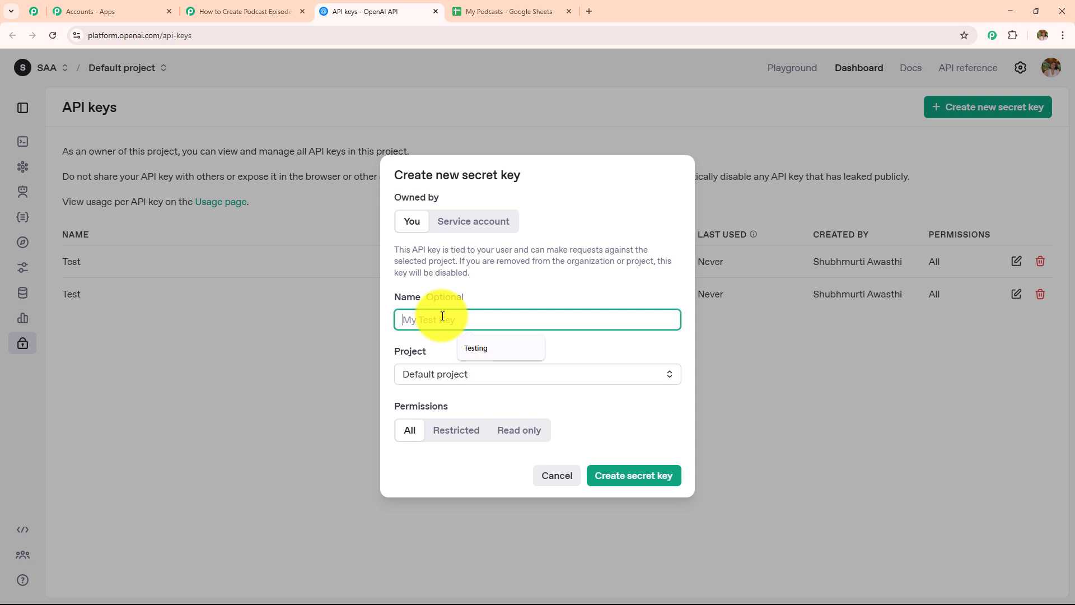
left_click(489, 349)
key("ctrl+a")
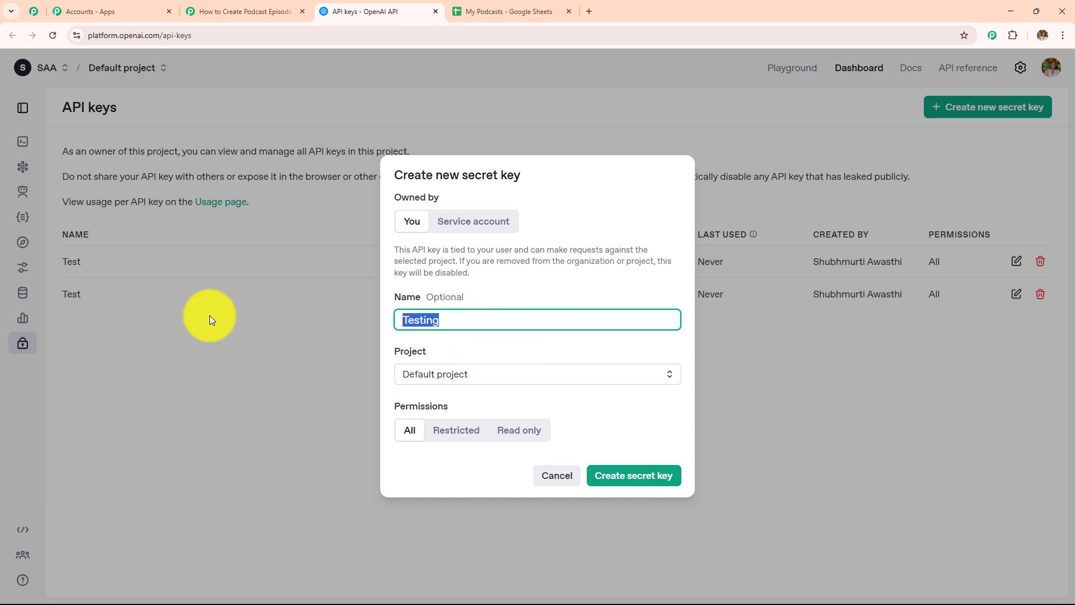
left_click(472, 376)
left_click(484, 345)
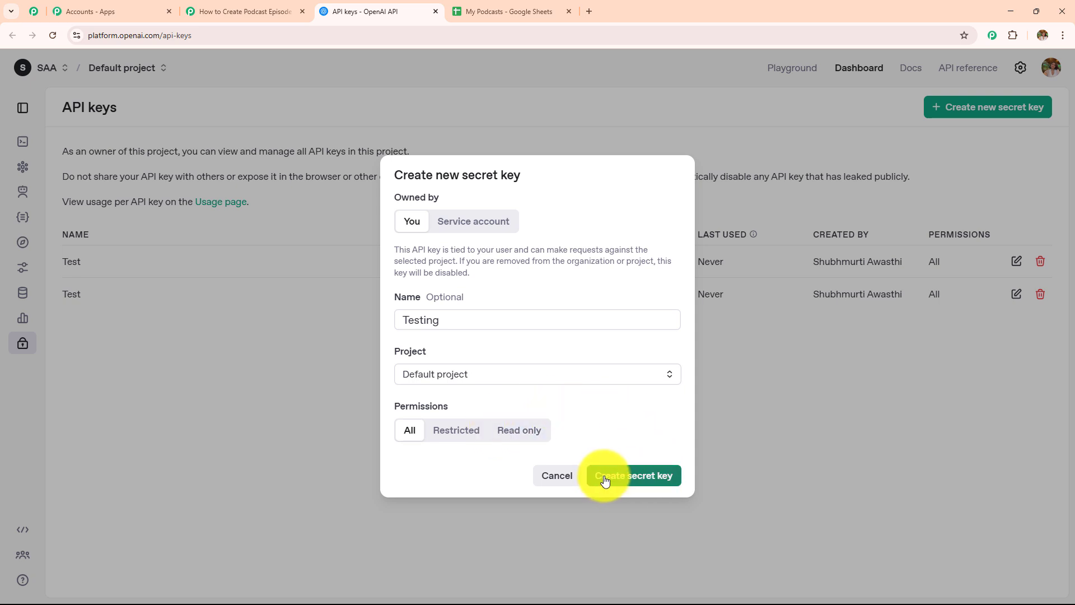
left_click(852, 455)
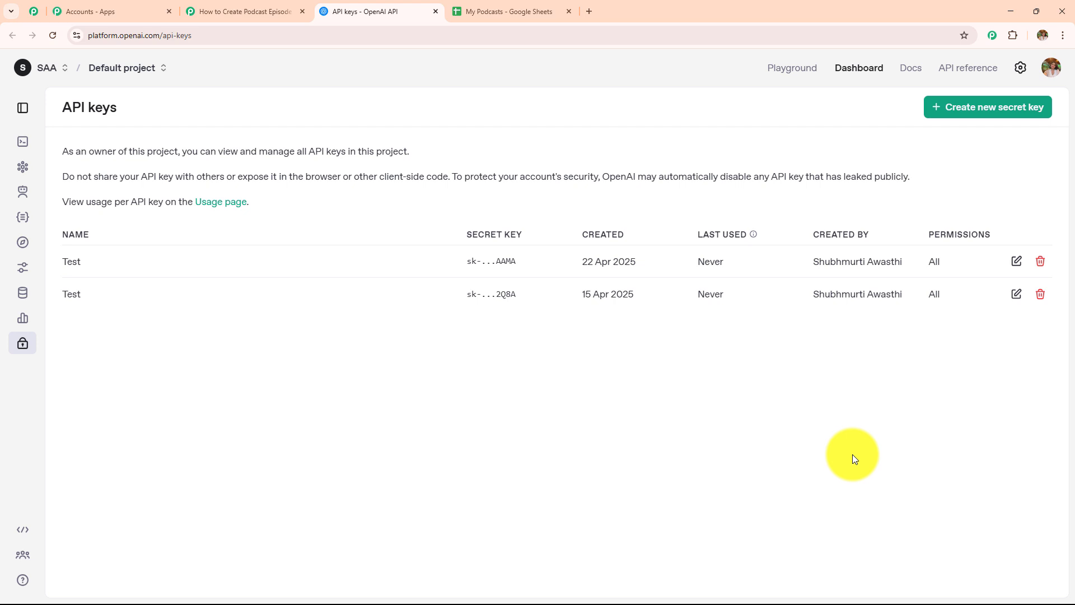
Back in the Pabbly workflow, connect the ChatGPT action with the existing connection OpenAI (ChatGPT, DALL-E, Whisper) #22 and save it
left_click(229, 12)
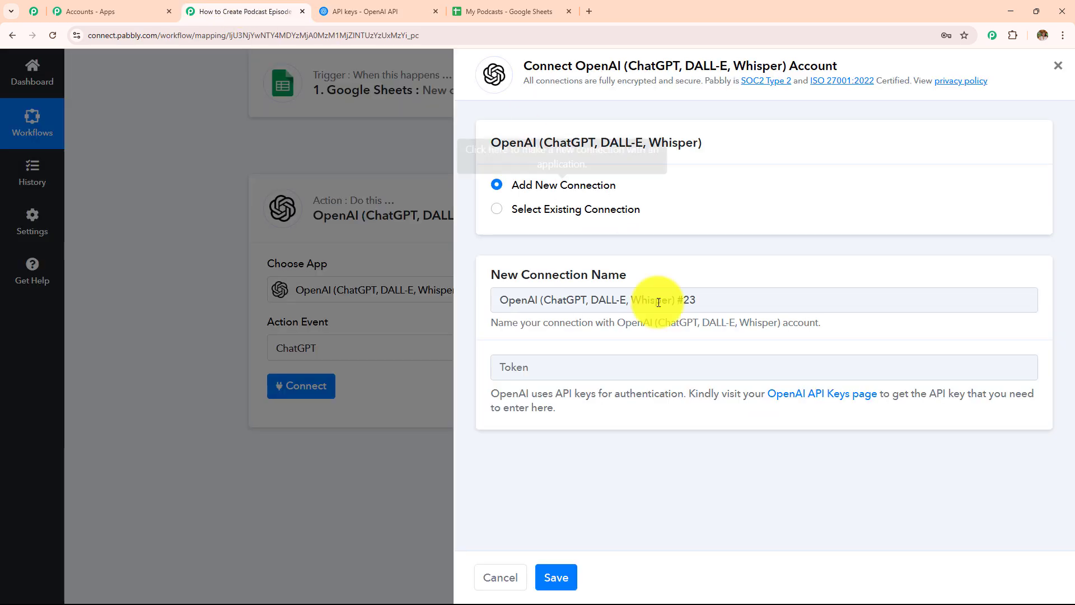
left_click(523, 364)
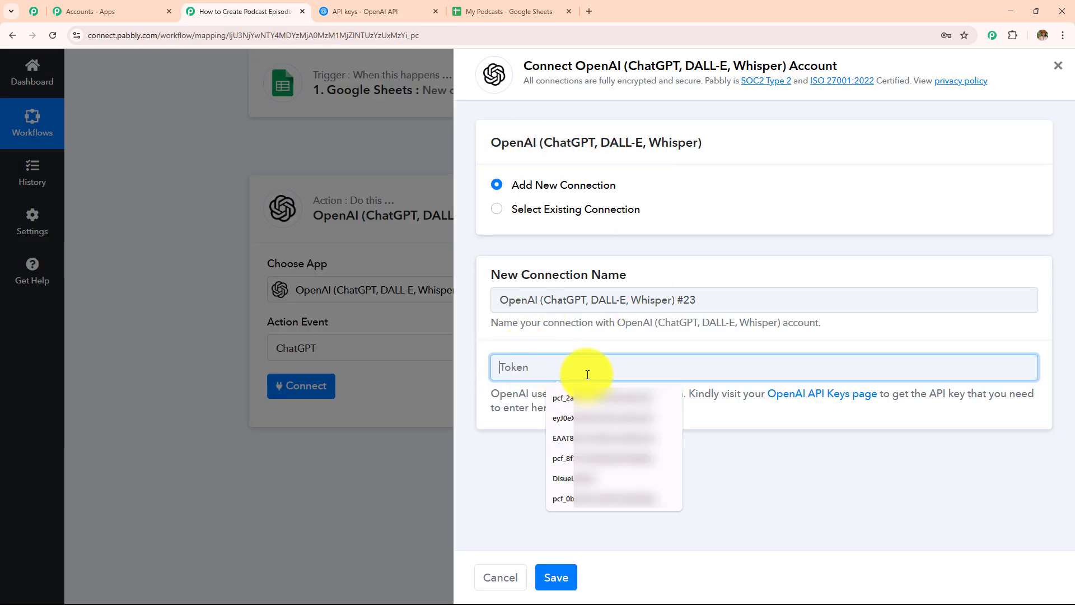
left_click(497, 212)
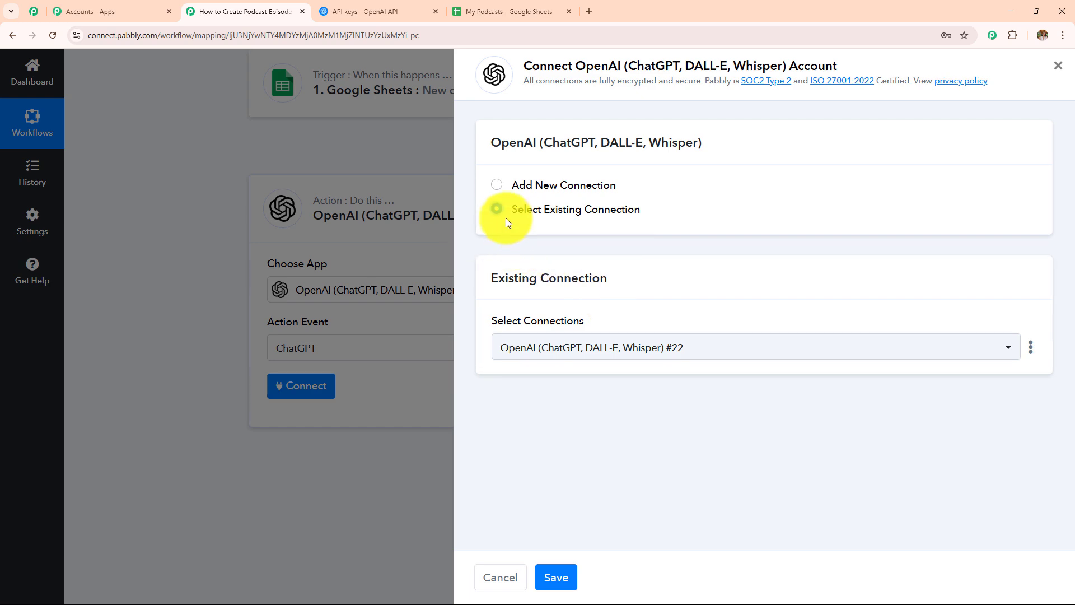
left_click_drag(506, 217, 663, 213)
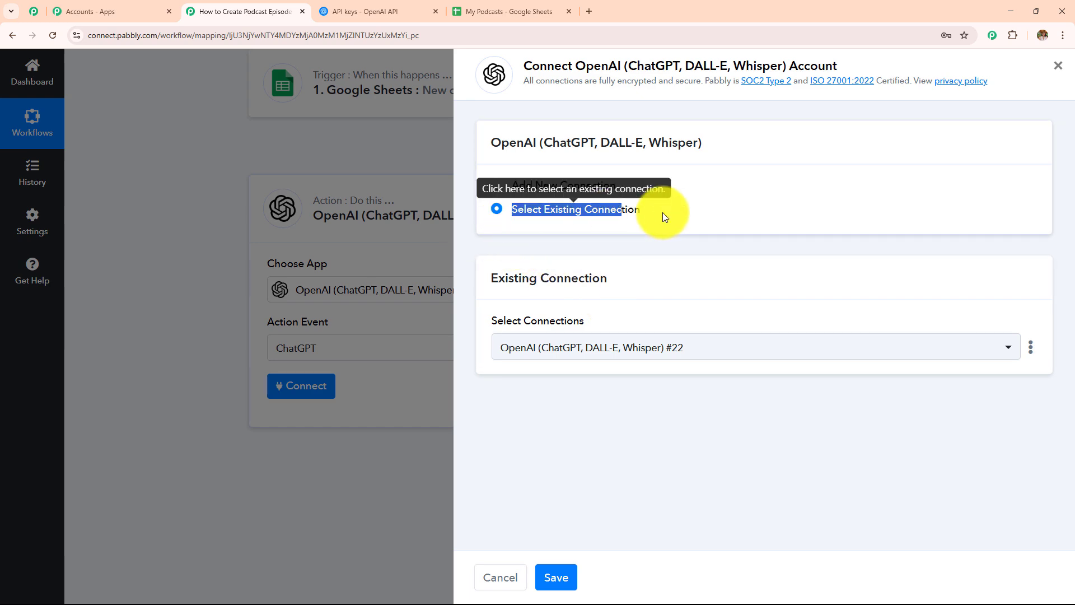
left_click(557, 572)
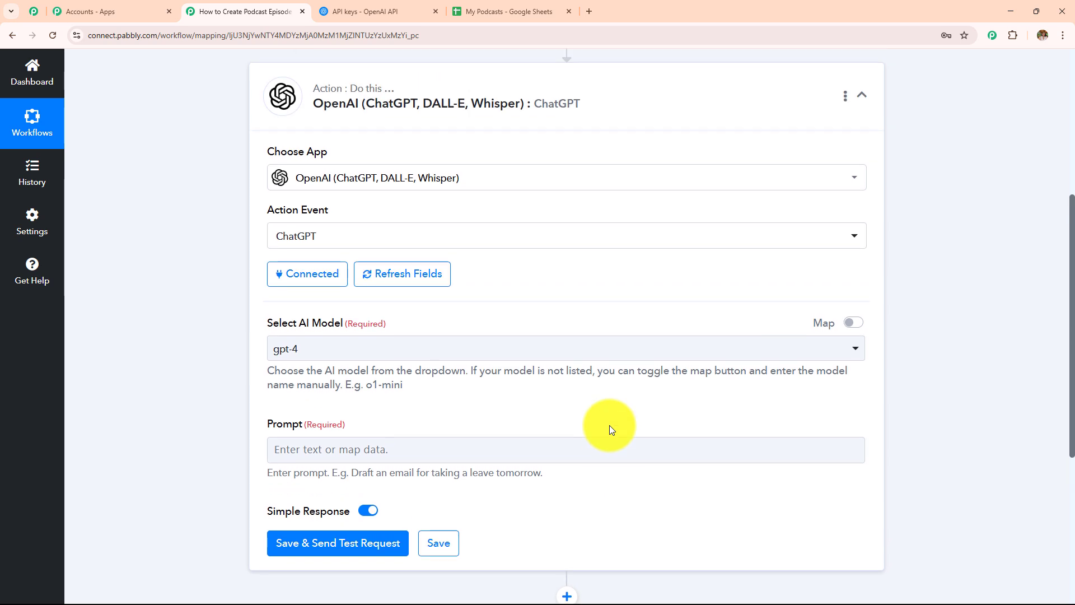
Set the ChatGPT action's AI model to gpt-4o-mini
scroll(610, 430, "down", 2)
left_click_drag(294, 210, 475, 317)
left_click(490, 246)
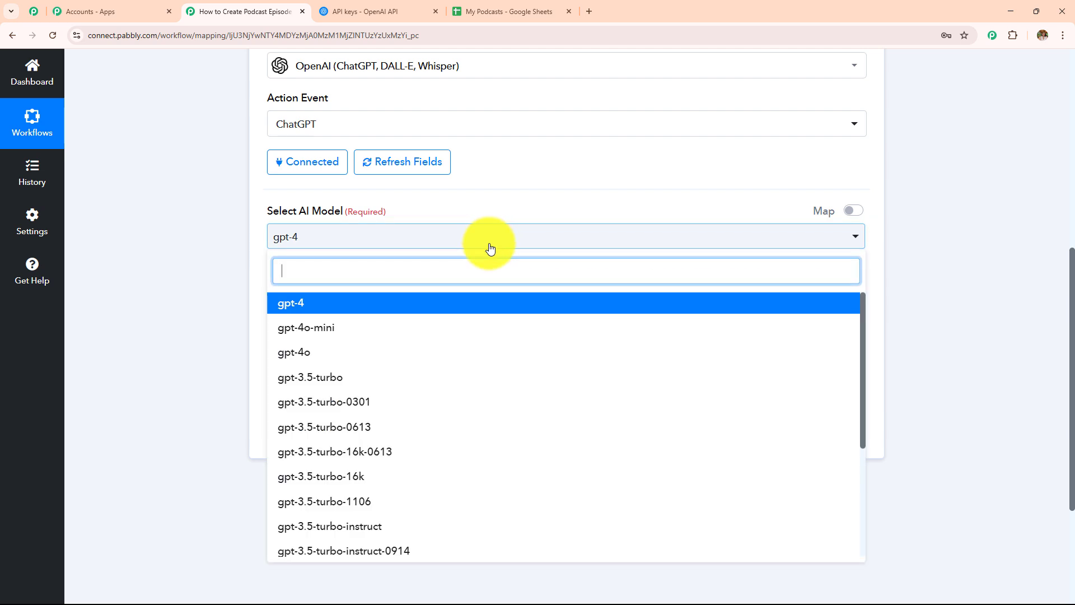
scroll(486, 392, "down", 3)
scroll(485, 414, "up", 3)
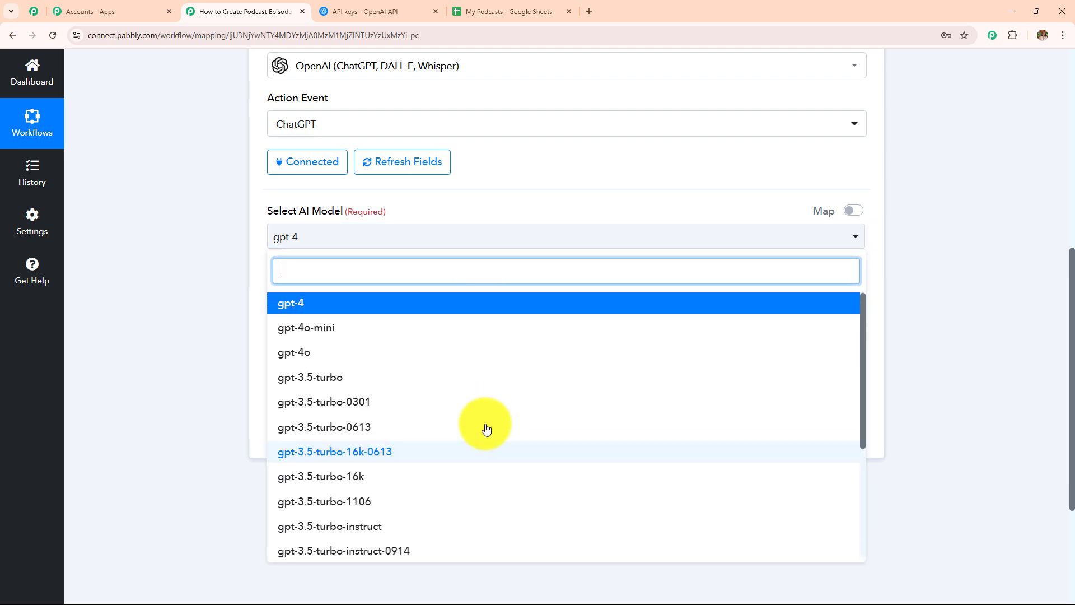
left_click(338, 334)
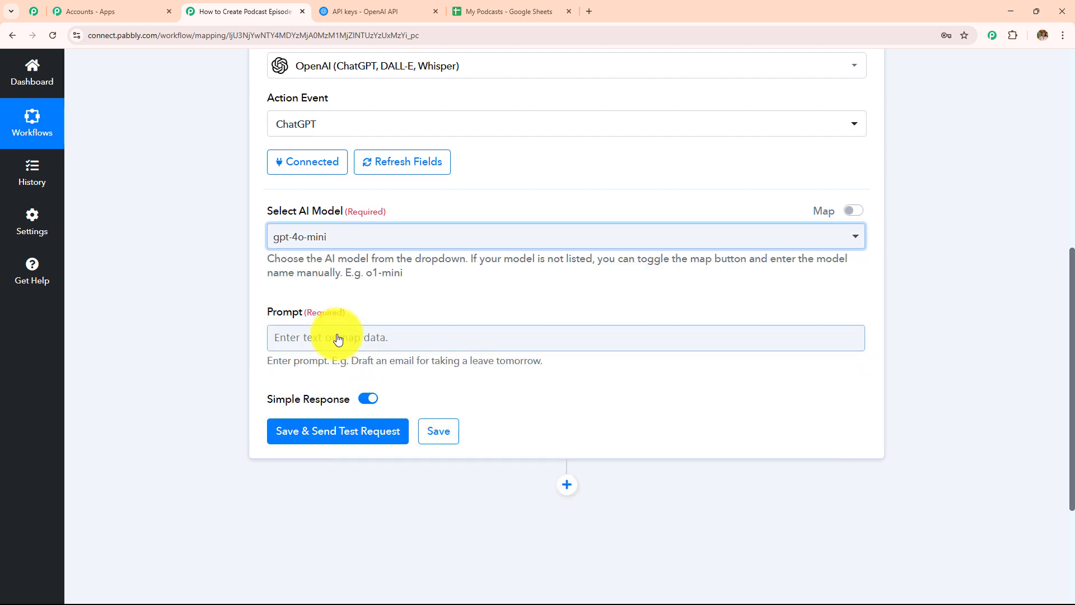
Try out manual entry of the AI model by enabling mapping, clearing the model name and disabling mapping again
left_click(858, 218)
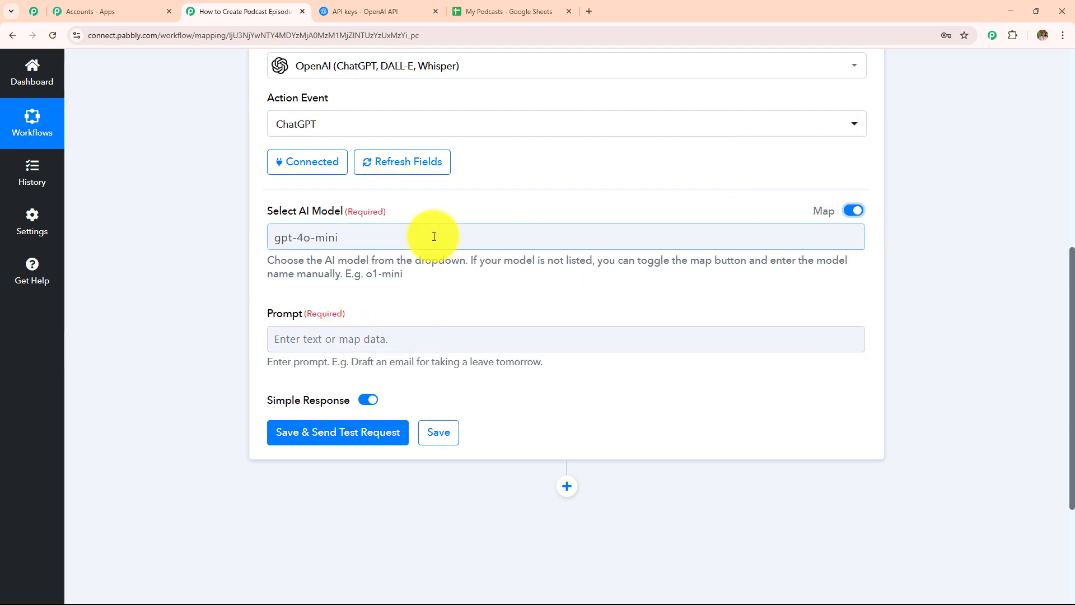
left_click_drag(432, 236, 240, 243)
key("BackSpace")
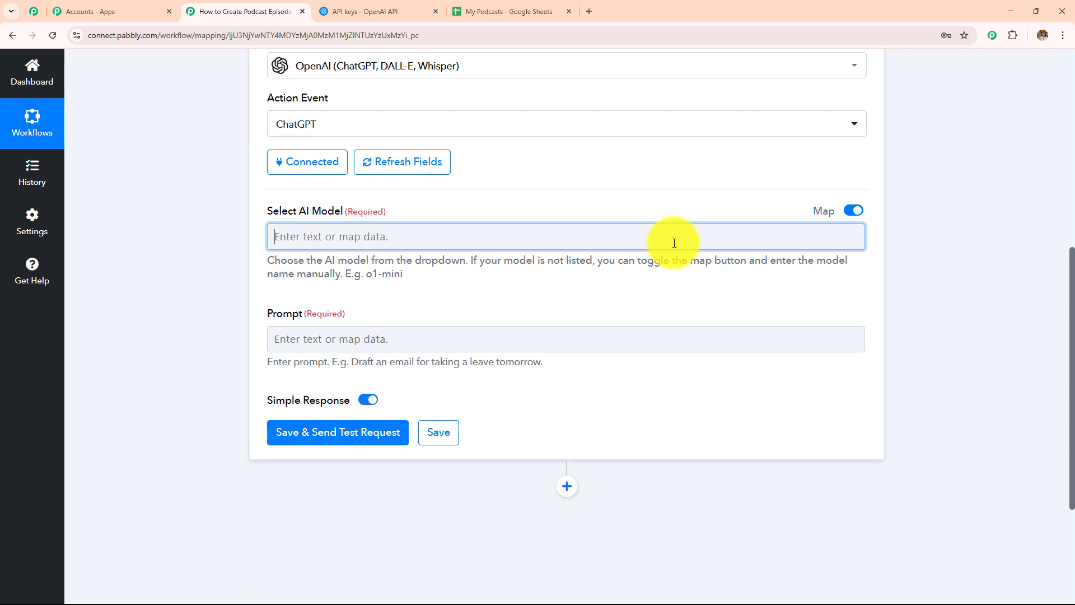
left_click(860, 217)
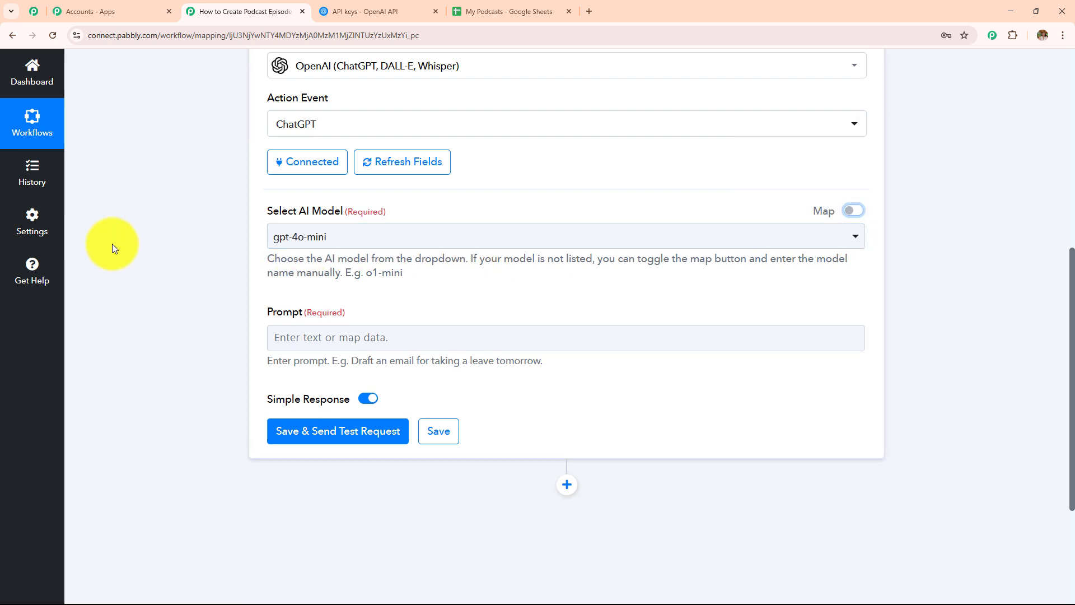
Review the workflow's title and steps alongside the Transcript, Title and Description columns in the My Podcasts spreadsheet
left_click(373, 337)
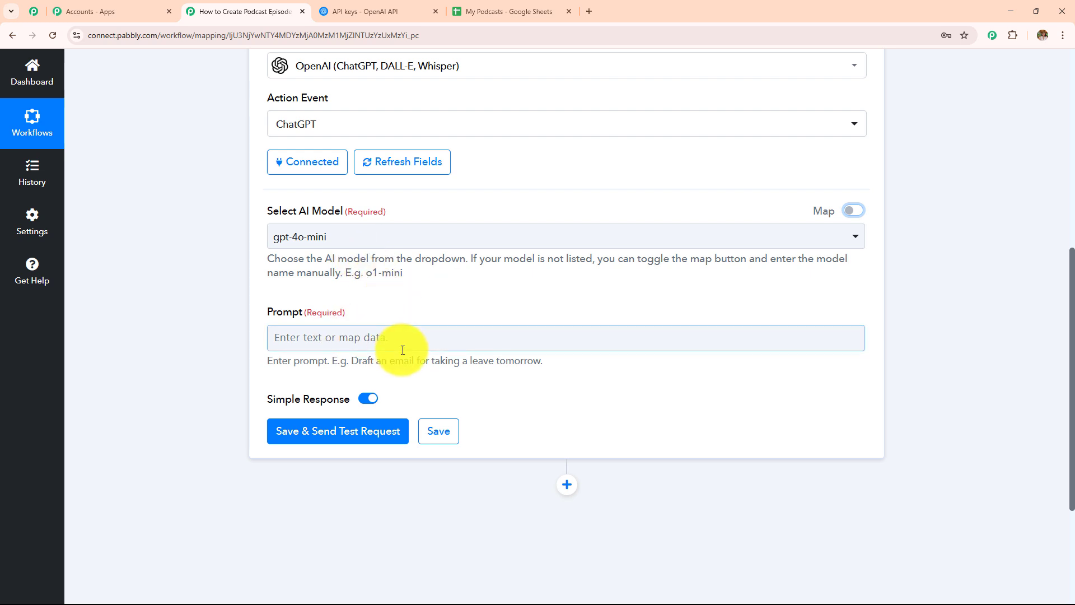
scroll(401, 351, "up", 3)
scroll(402, 350, "up", 3)
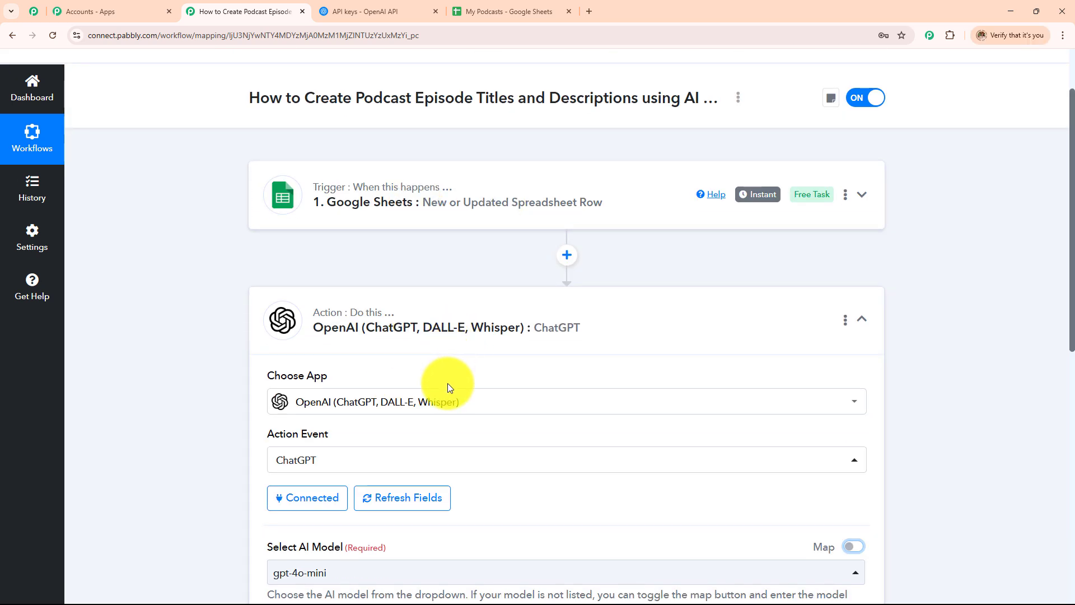
scroll(448, 383, "down", 3)
scroll(443, 381, "down", 3)
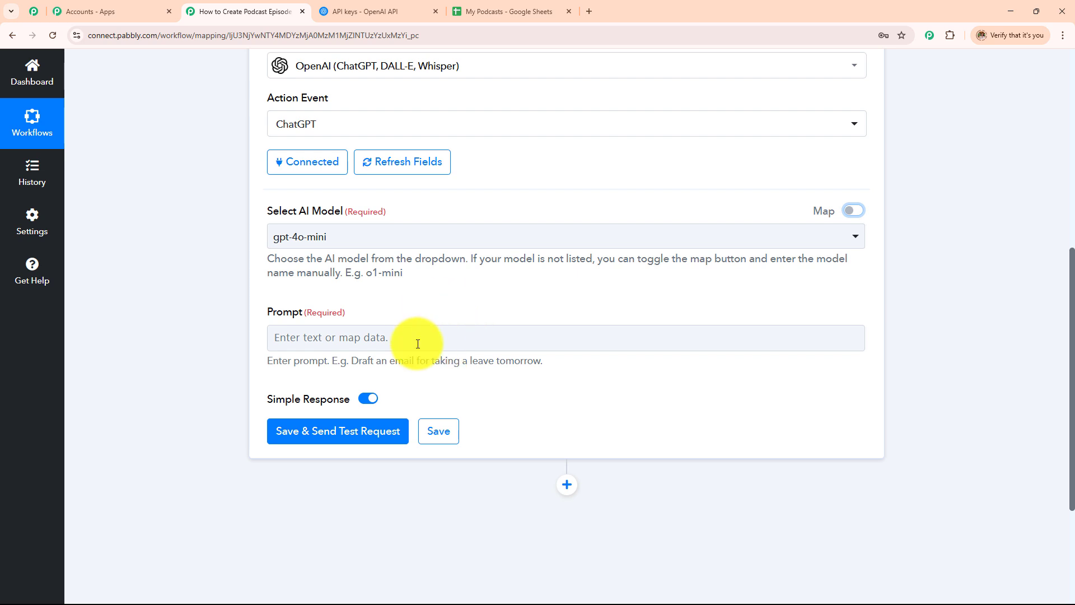
left_click(516, 10)
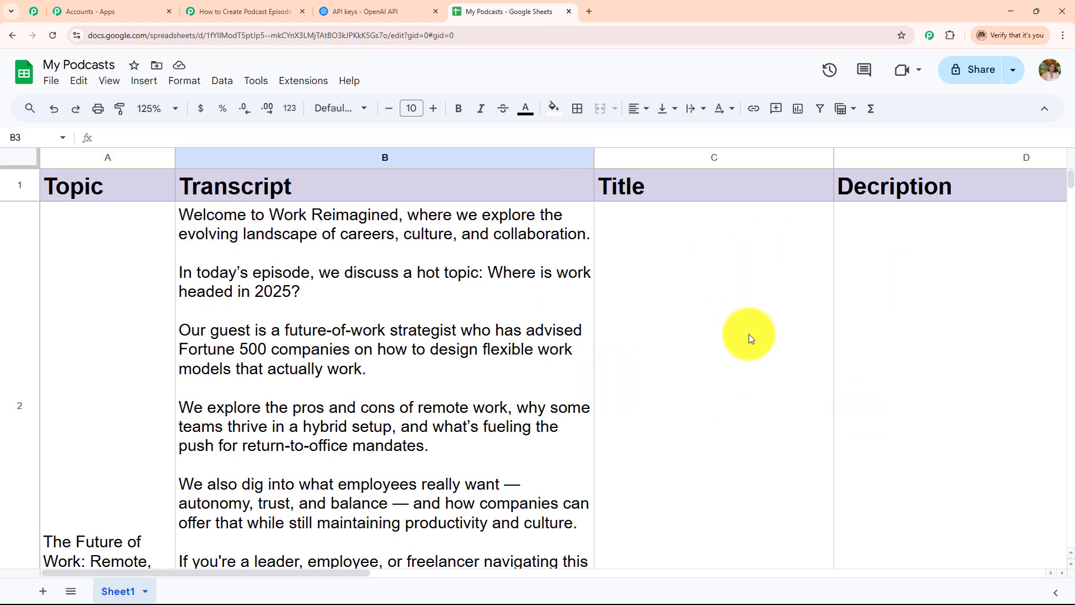
left_click(247, 11)
Enter a prompt requesting a catchy, SEO-friendly episode title and 2–3 sentence engaging description from the podcast transcript/summary and topic, strictly in JSON format
scroll(485, 413, "down", 2)
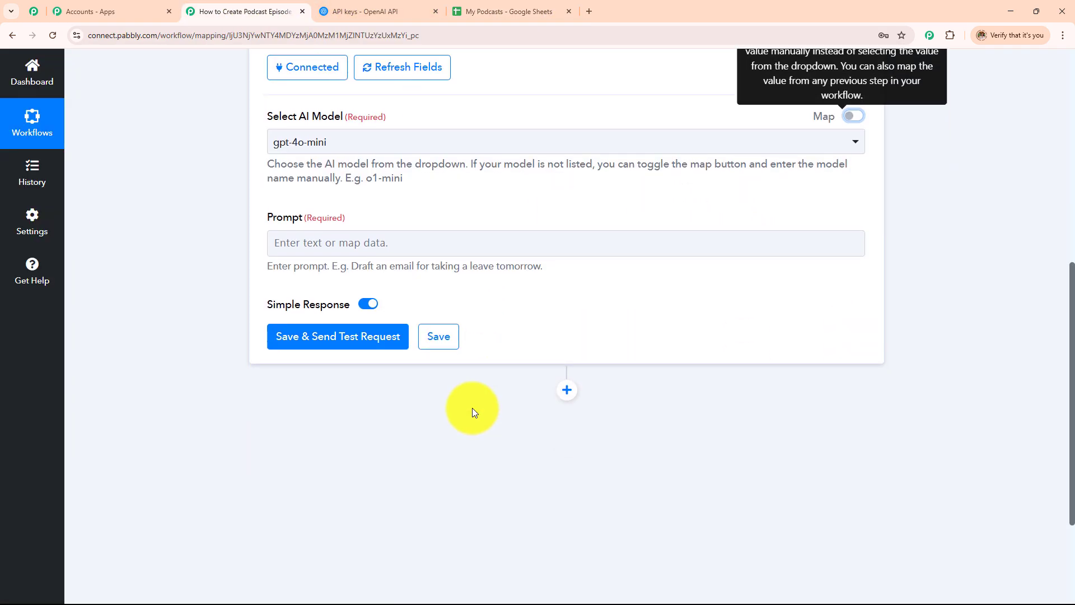
left_click(375, 227)
type("Based on this podcast transcript/summary:  Topic: ,  Generate a catchy, SEO-friendly episode title and a 2–3 sentence engaging description for the podcast platform.  The output should be strictly in JSON format the title and description should be seperate and without '', **")
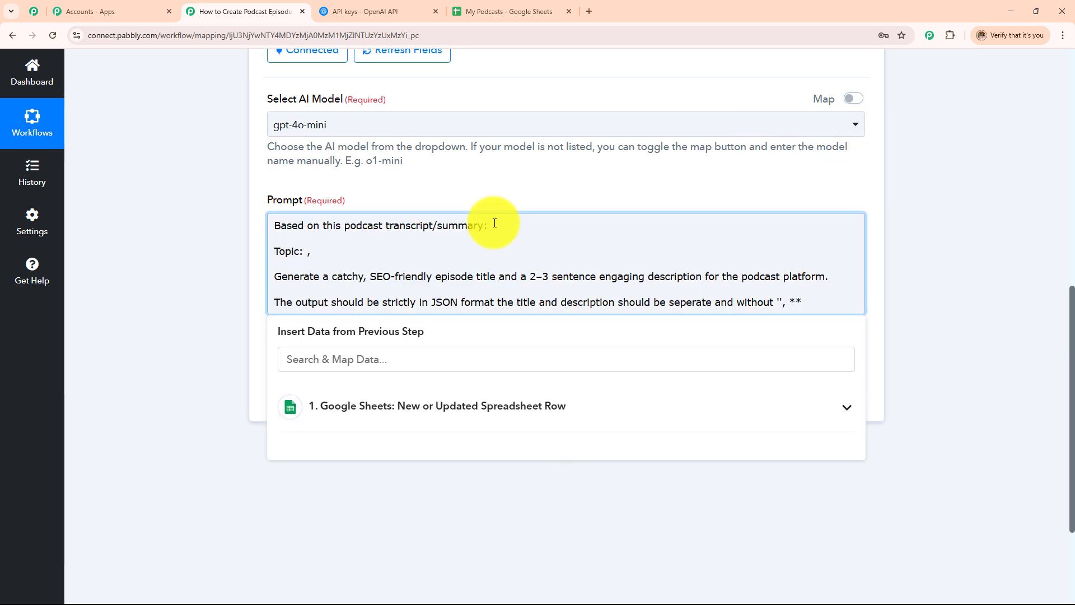
left_click(247, 248)
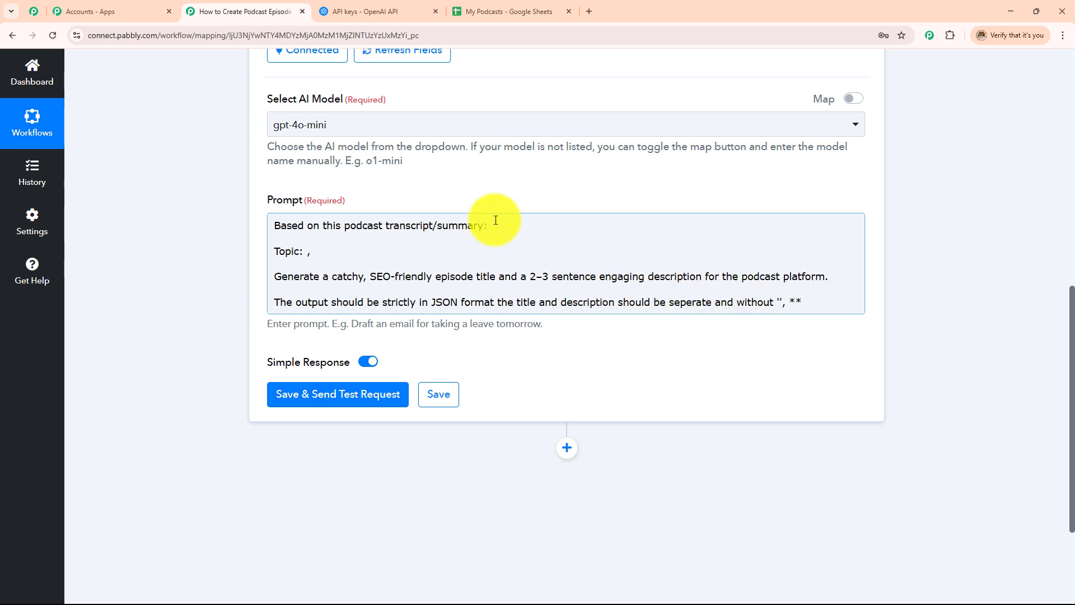
Map the Google Sheets trigger's Transcript value into the prompt after "Based on this podcast transcript/summary:"
left_click(499, 10)
left_click(207, 11)
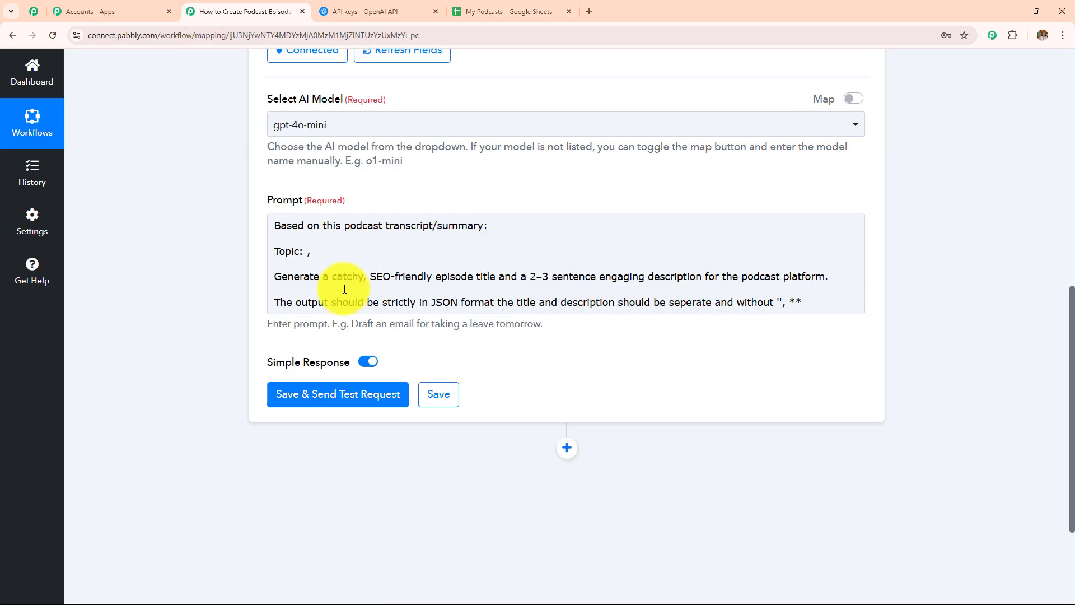
scroll(344, 286, "up", 6)
scroll(292, 291, "up", 3)
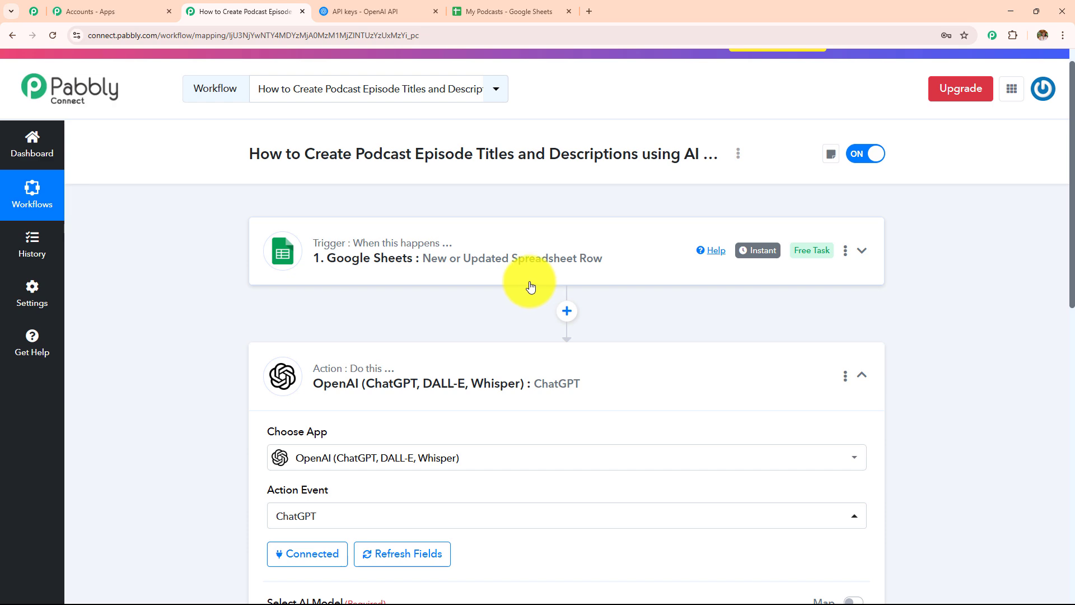
scroll(456, 284, "down", 9)
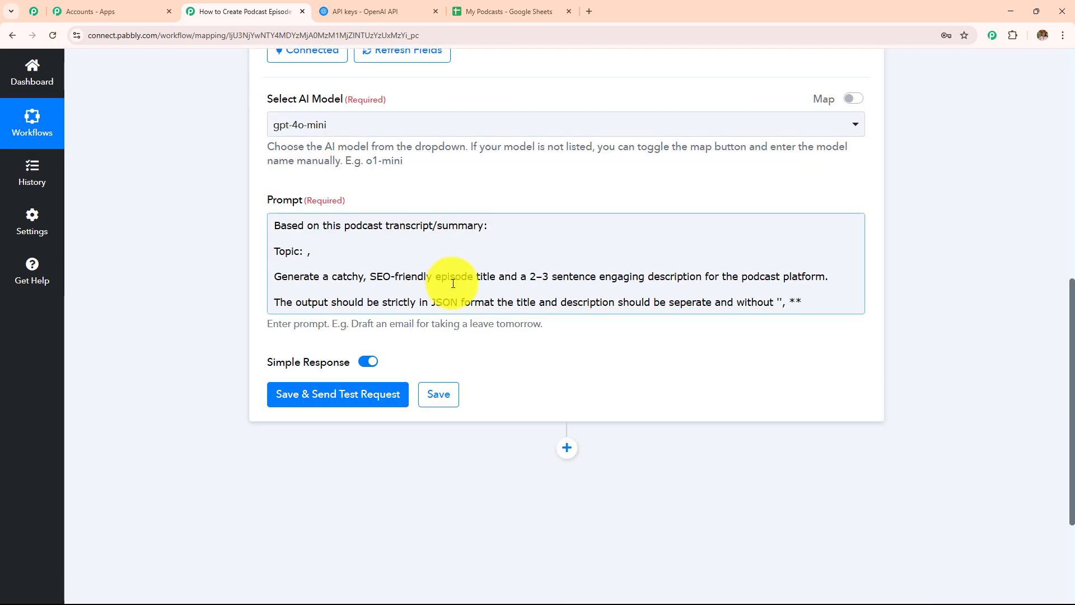
left_click(515, 224)
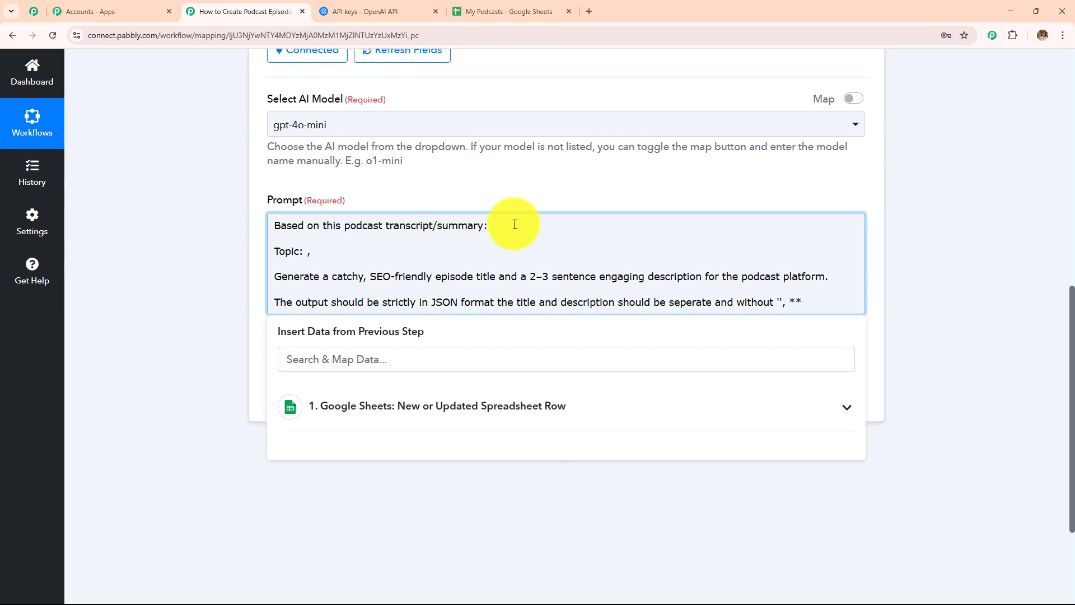
left_click(475, 425)
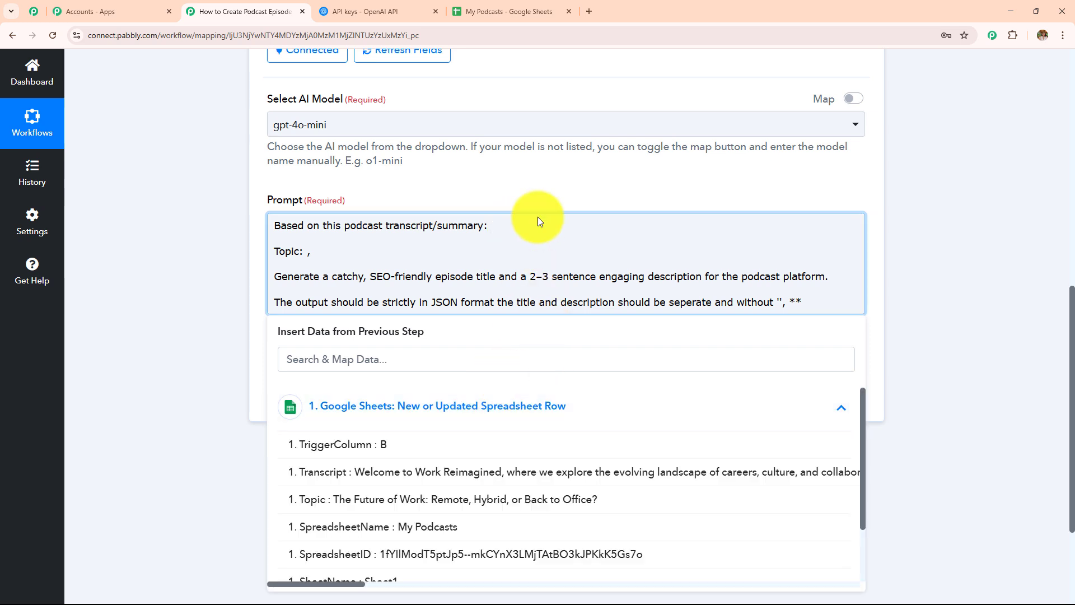
scroll(540, 220, "down", 3)
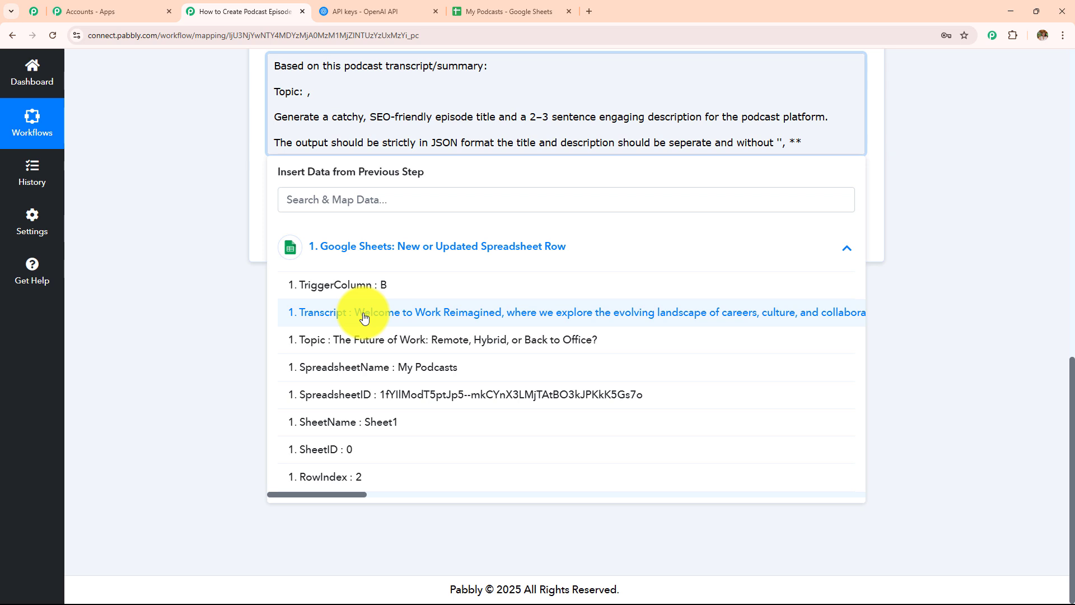
left_click(365, 317)
Map the Google Sheets trigger's Topic value into the prompt after "Topic:" and review the full prompt text
left_click(311, 187)
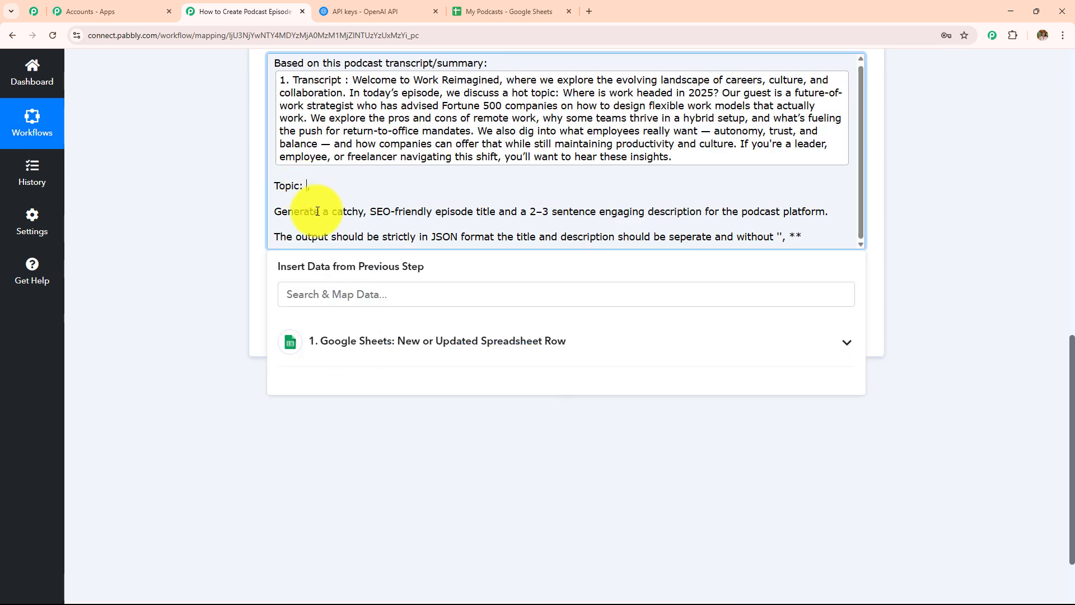
left_click(349, 343)
left_click(356, 437)
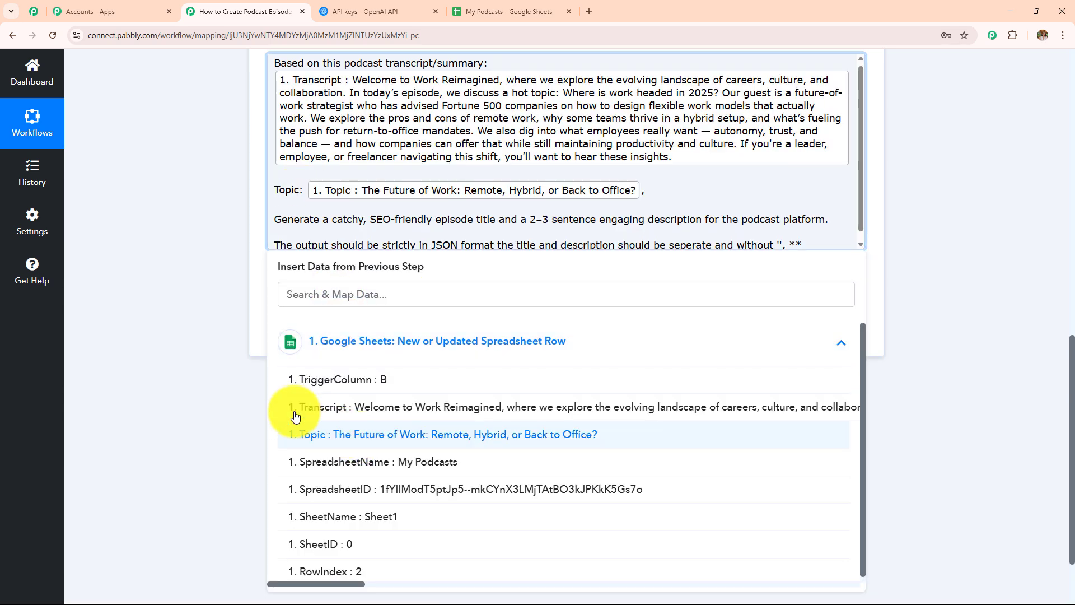
left_click(232, 386)
scroll(437, 240, "up", 1)
scroll(437, 241, "down", 1)
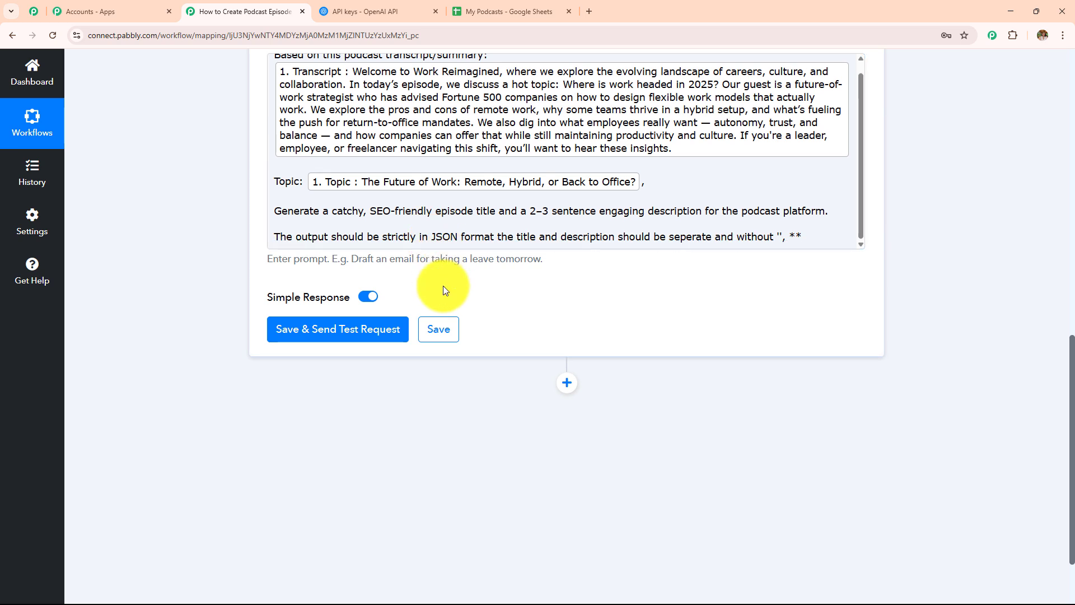
scroll(502, 337, "up", 3)
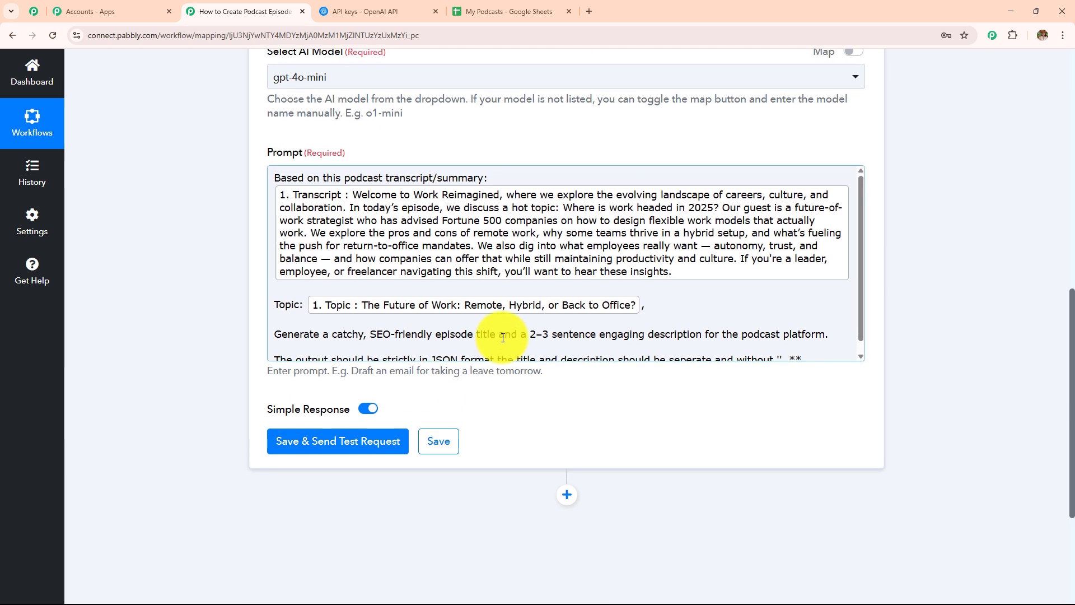
scroll(503, 337, "down", 1)
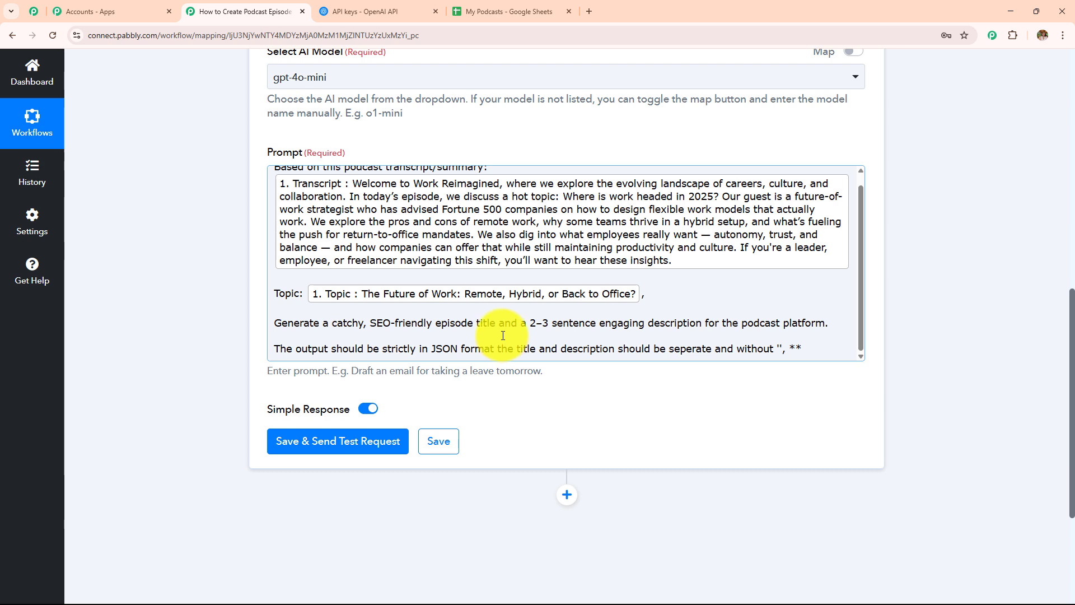
Save the ChatGPT step with a test request and enlarge the response's message content title and description values
scroll(503, 336, "down", 3)
left_click(367, 278)
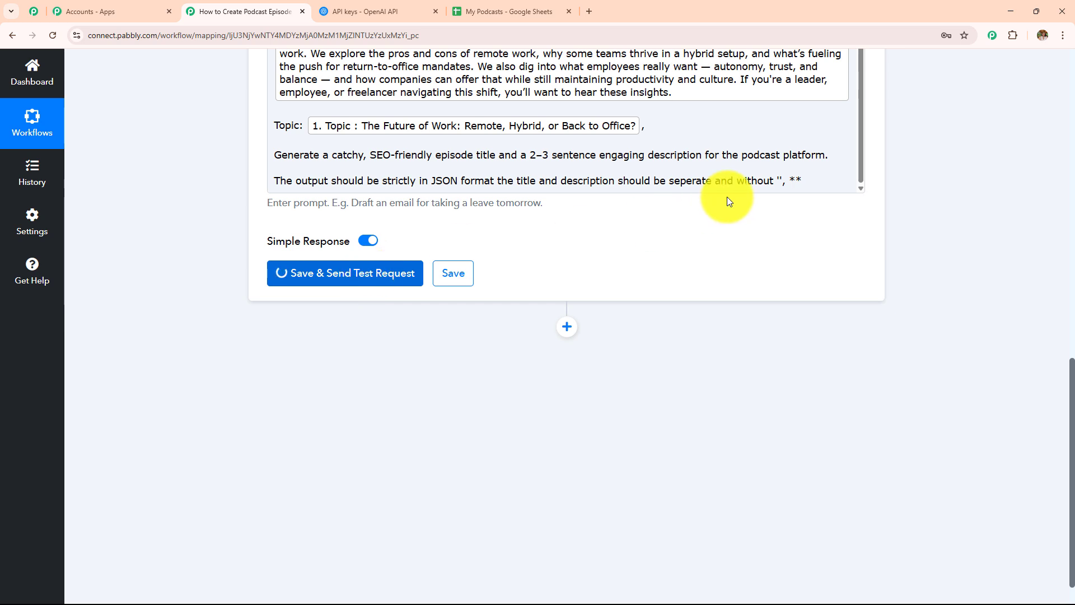
scroll(625, 240, "down", 4)
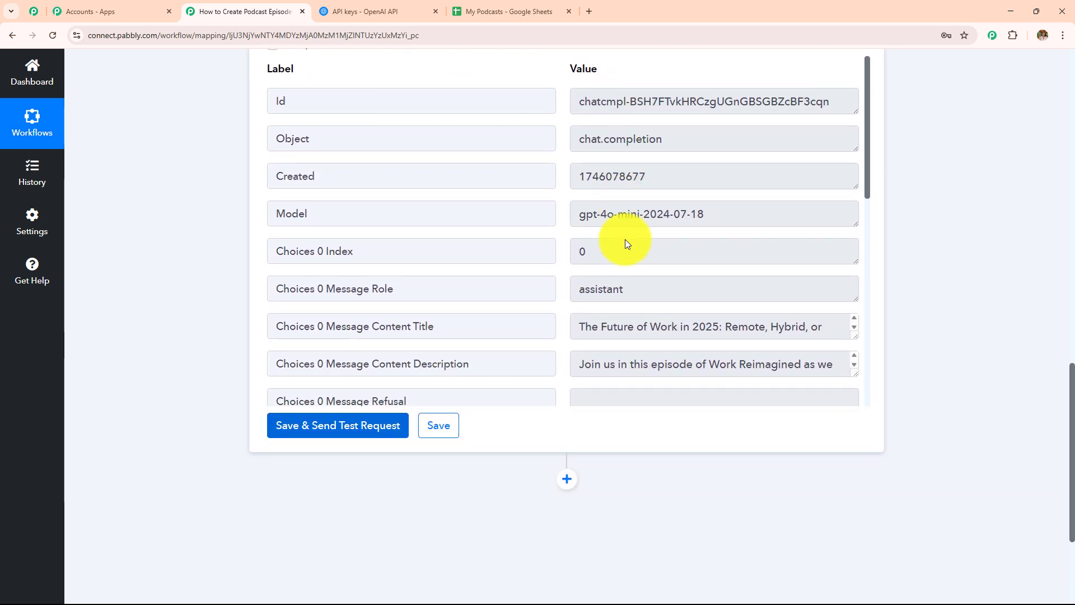
scroll(618, 204, "down", 3)
left_click_drag(432, 155, 288, 155)
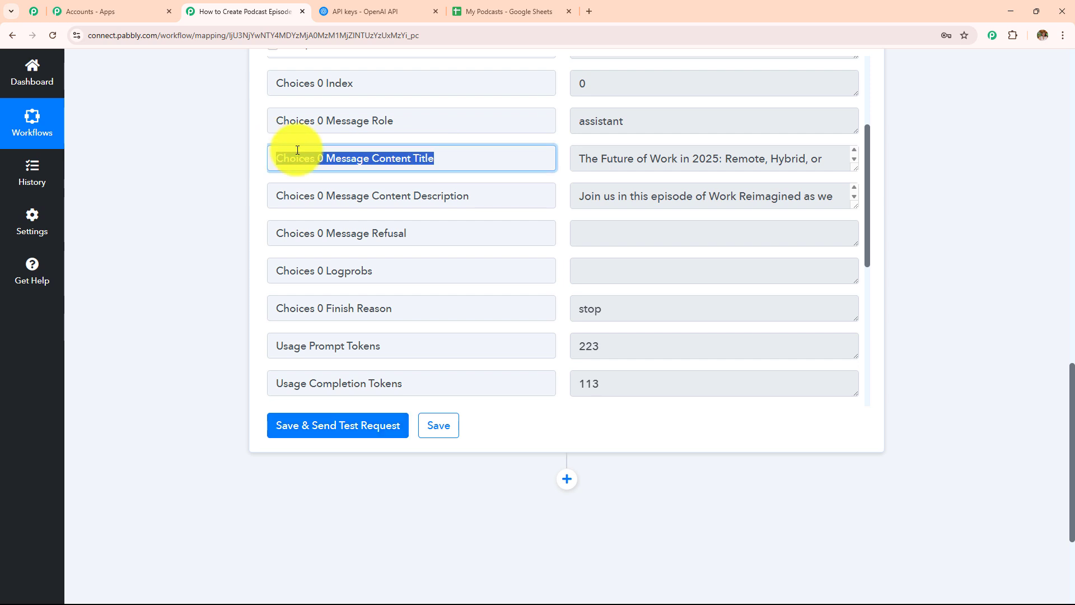
left_click_drag(854, 168, 855, 220)
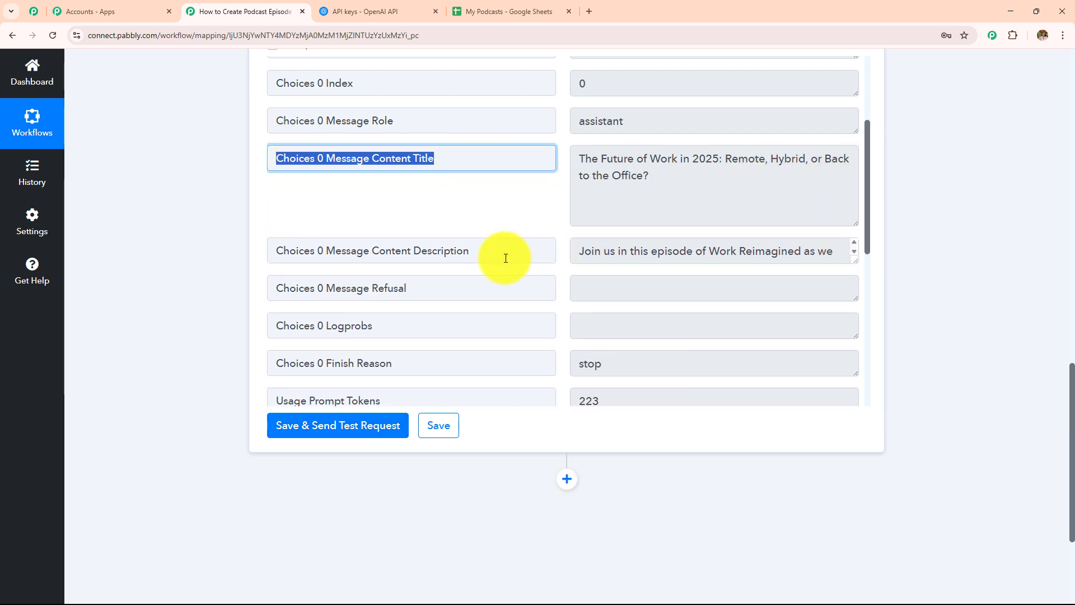
left_click_drag(470, 251, 300, 245)
left_click_drag(854, 261, 854, 431)
Compare the prompt's strict JSON output instruction with the message content title and description fields in the test response
scroll(926, 297, "up", 4)
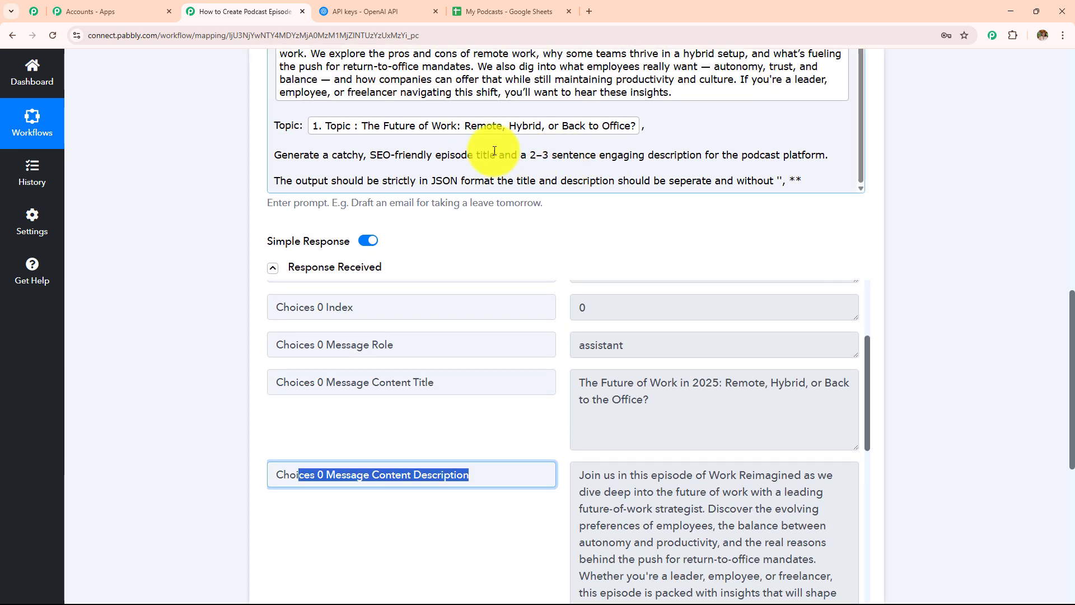
left_click_drag(272, 181, 323, 182)
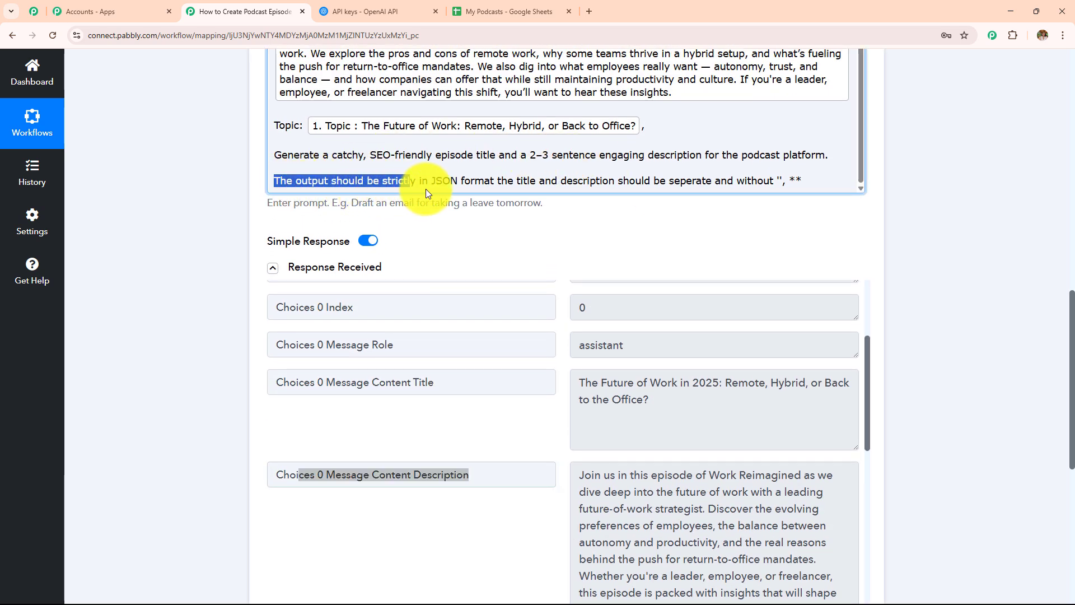
left_click_drag(485, 194, 520, 196)
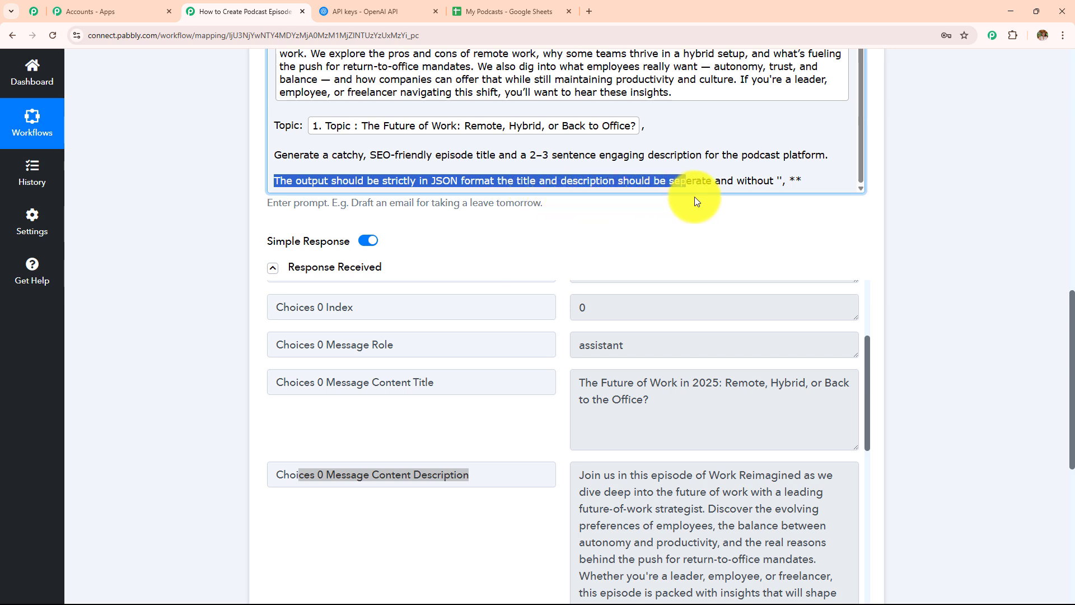
left_click_drag(798, 196, 839, 193)
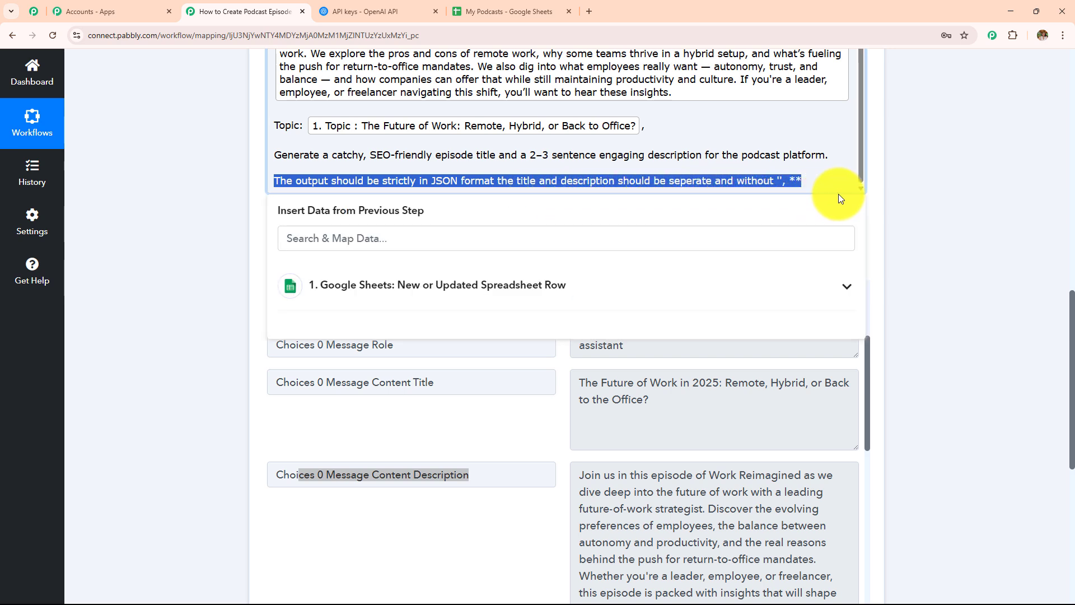
left_click(936, 210)
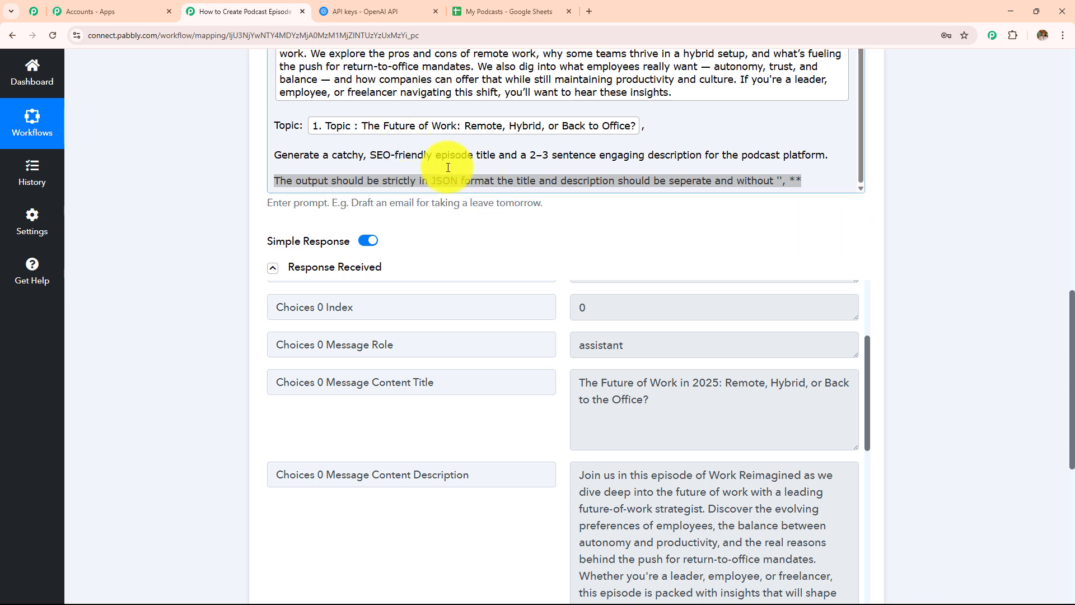
scroll(575, 296, "down", 2)
scroll(575, 296, "up", 2)
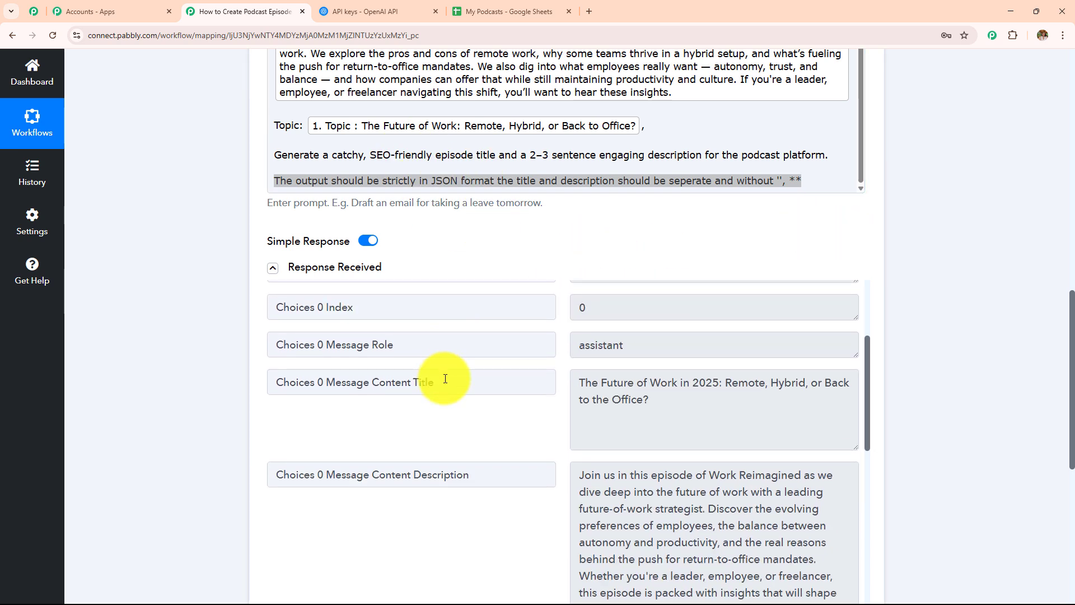
left_click_drag(440, 381, 364, 475)
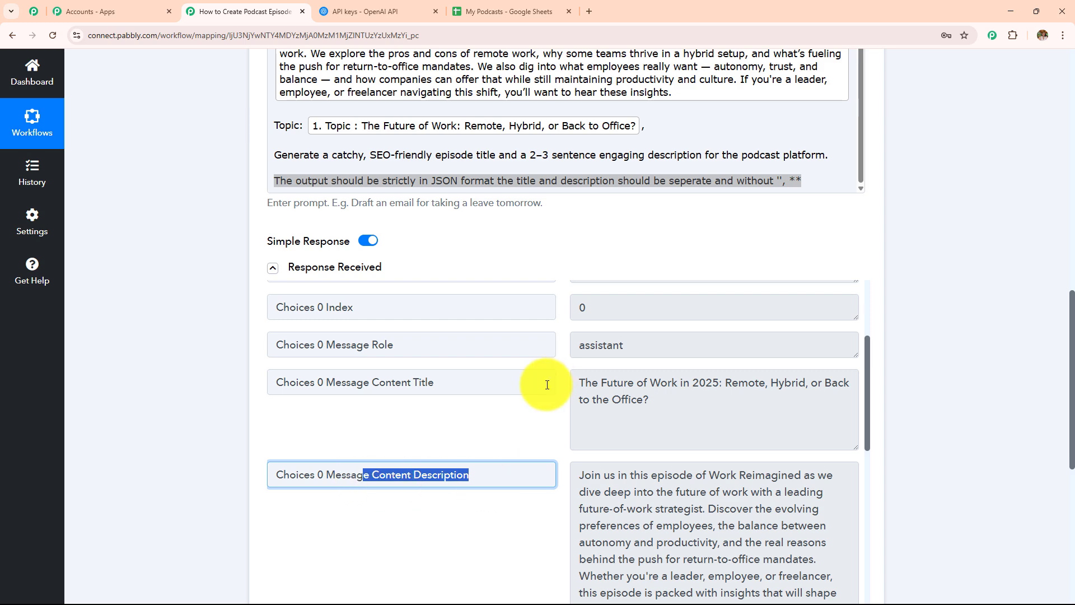
scroll(927, 348, "down", 3)
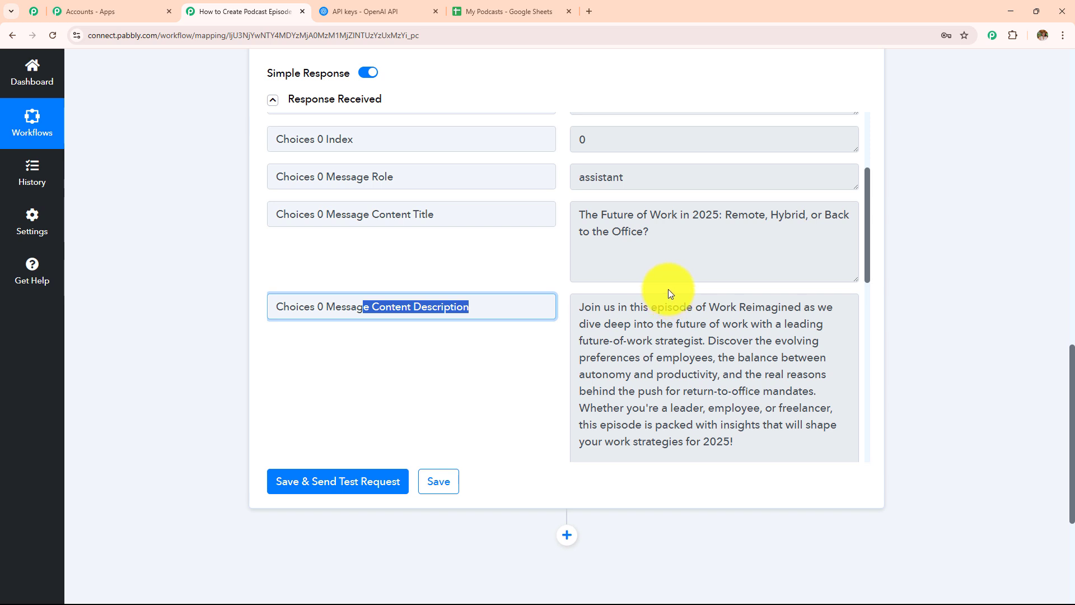
left_click_drag(434, 214, 360, 210)
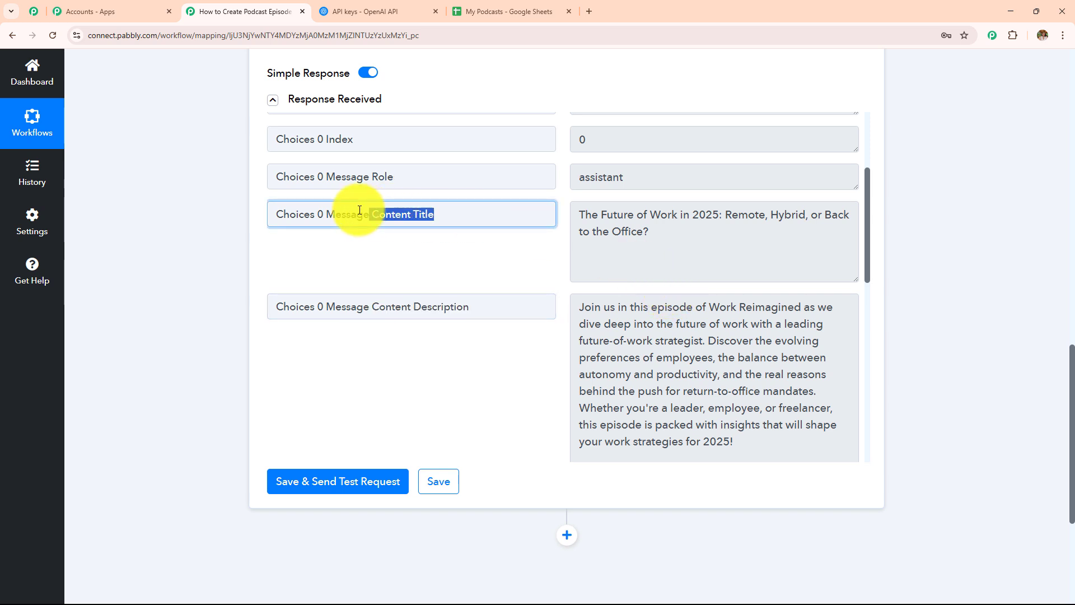
left_click_drag(660, 235, 581, 212)
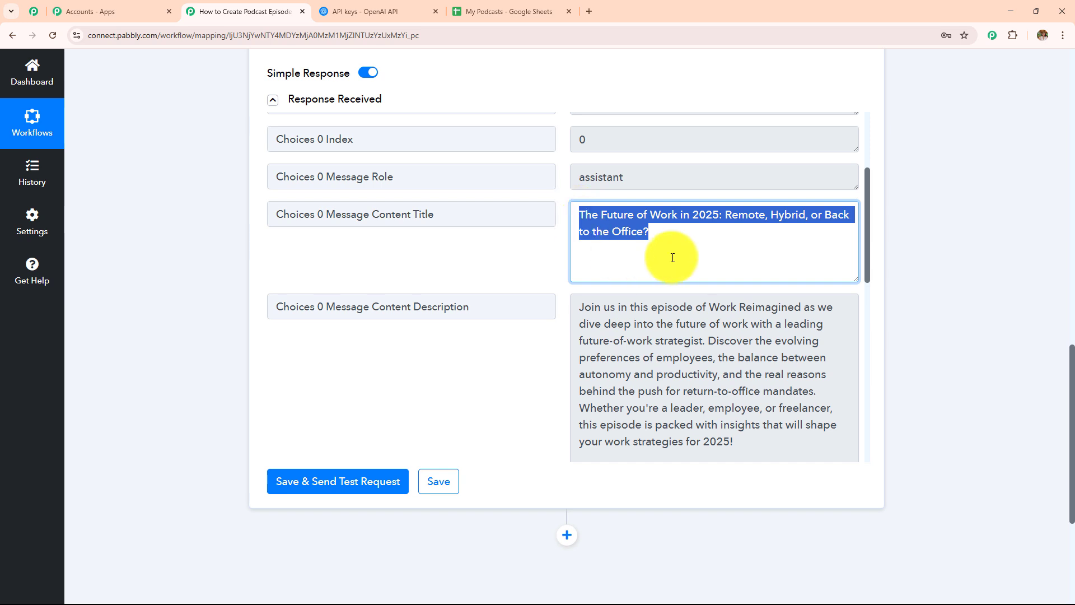
scroll(688, 332, "down", 1)
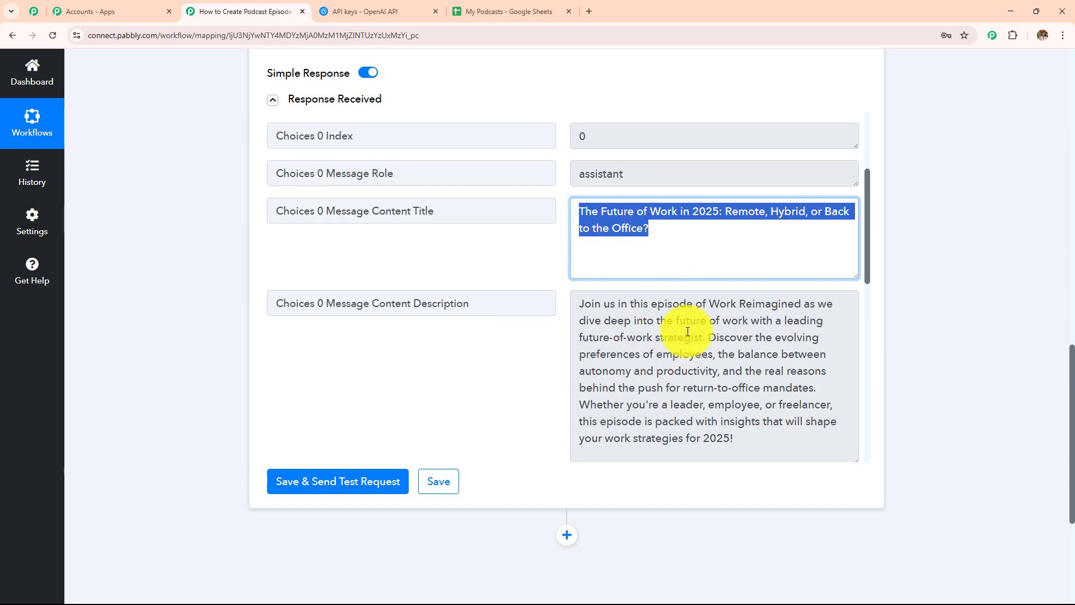
scroll(960, 225, "down", 1)
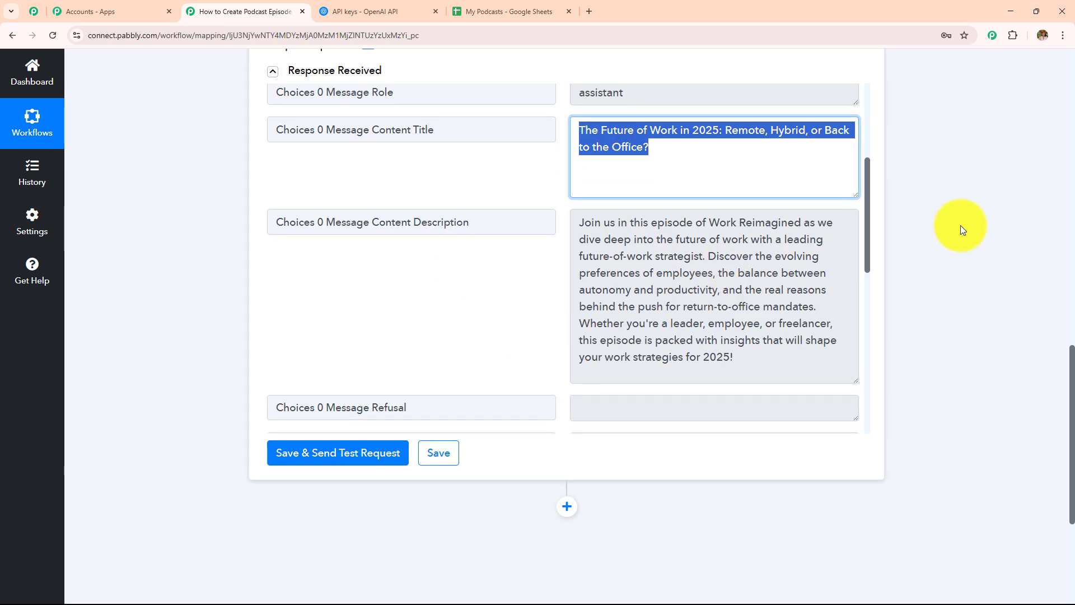
Add a Google Sheets action after the ChatGPT step with Update Row as its action event
scroll(960, 225, "down", 2)
left_click(566, 369)
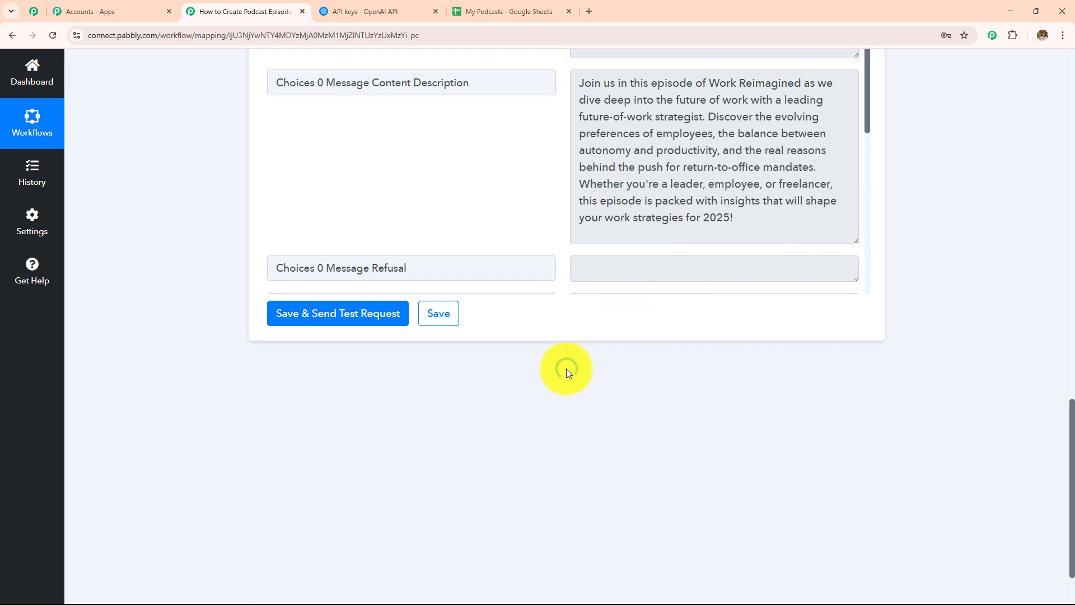
left_click(409, 283)
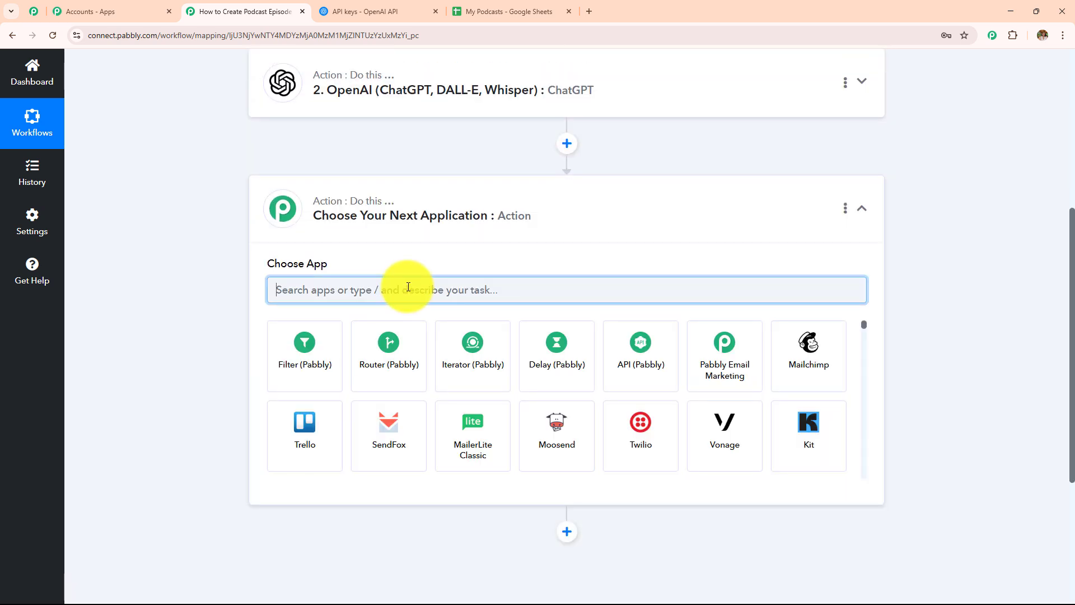
type("Goog")
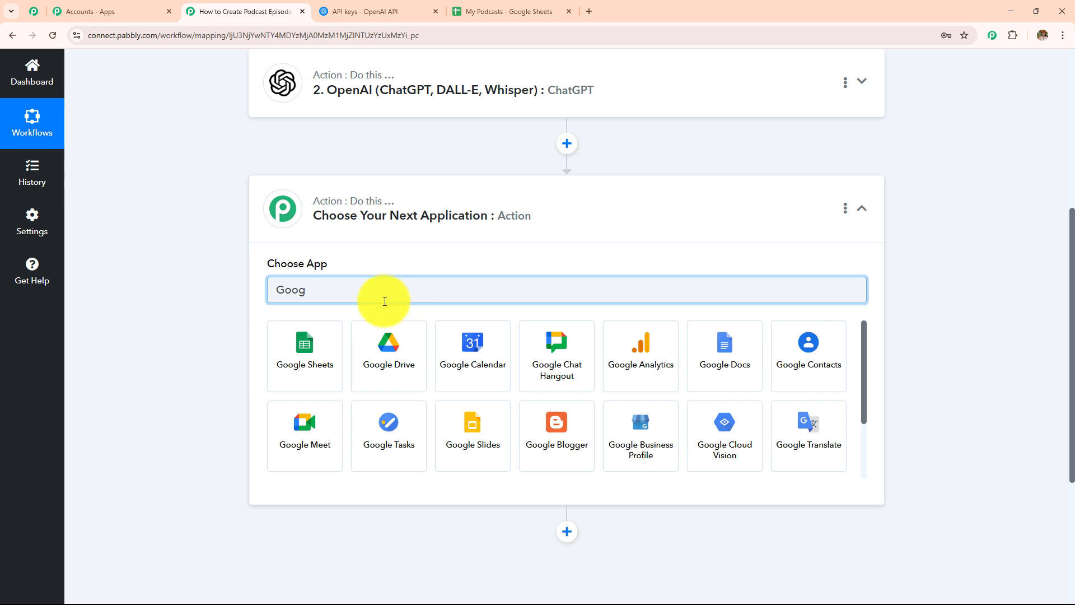
left_click(336, 356)
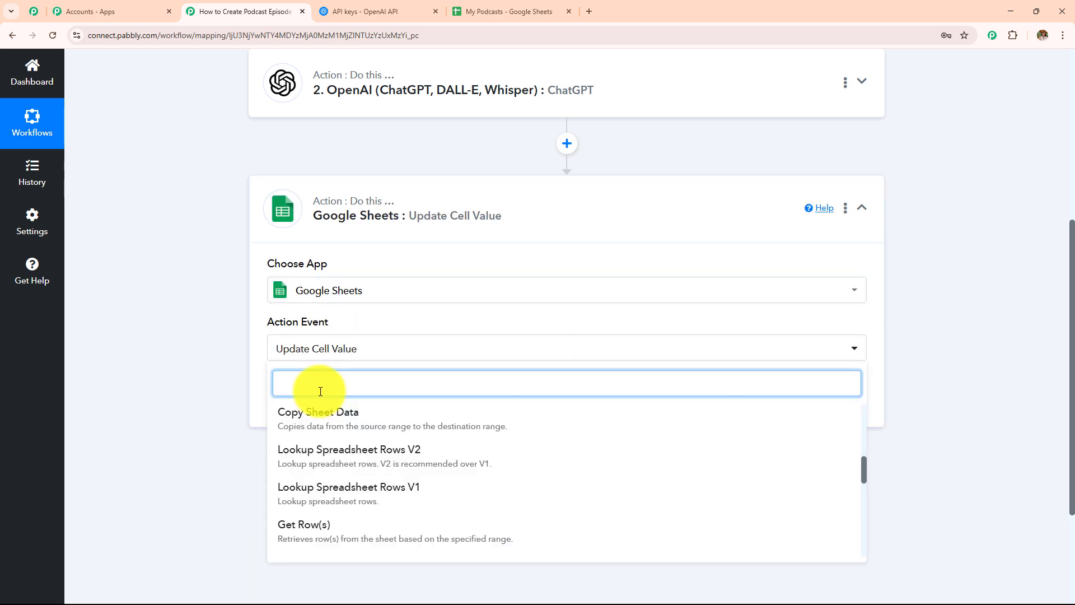
type("upd")
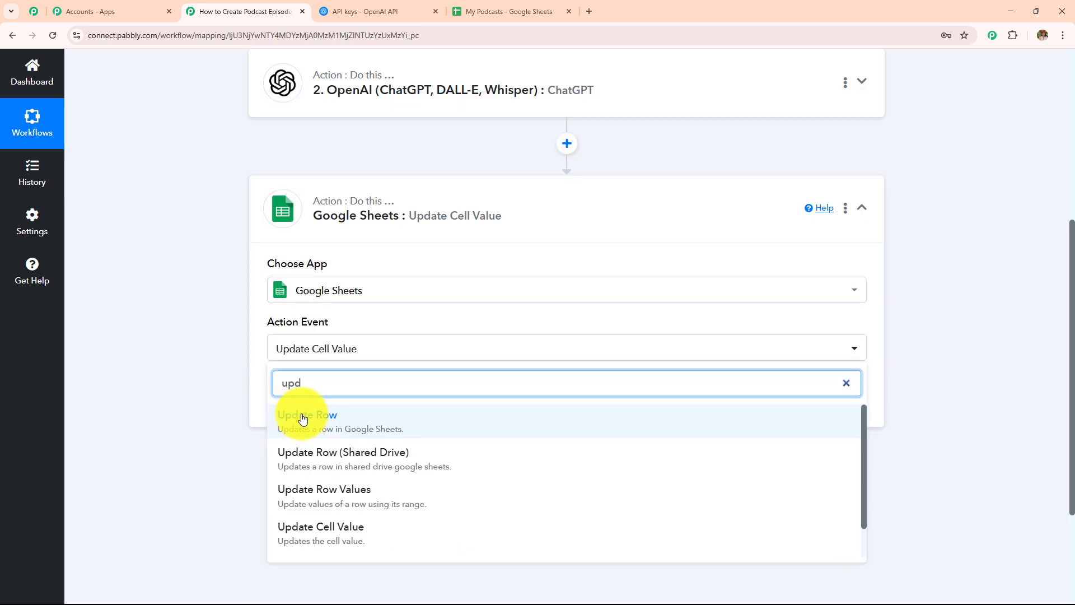
left_click(304, 417)
Create a new Google Sheets connection for the Update Row action by signing in with the Google account and allowing access
left_click(303, 384)
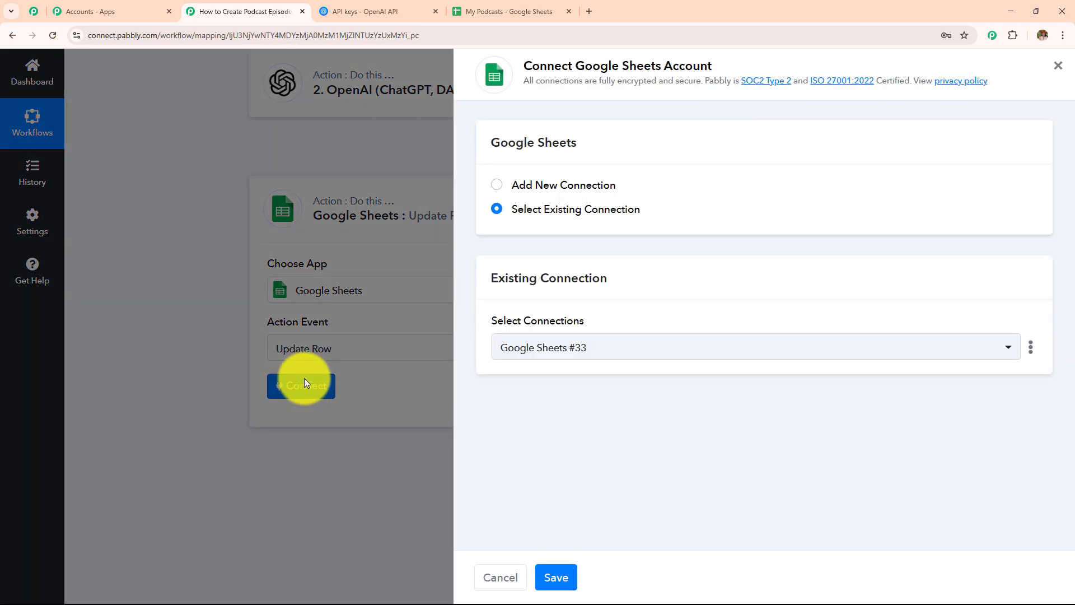
left_click(497, 185)
left_click(558, 381)
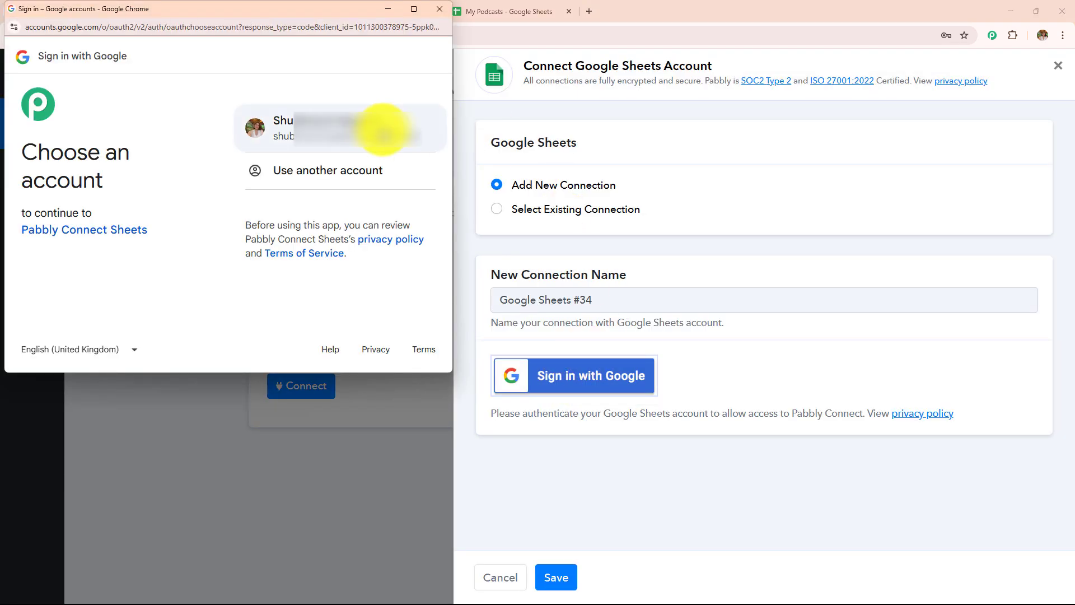
left_click(384, 133)
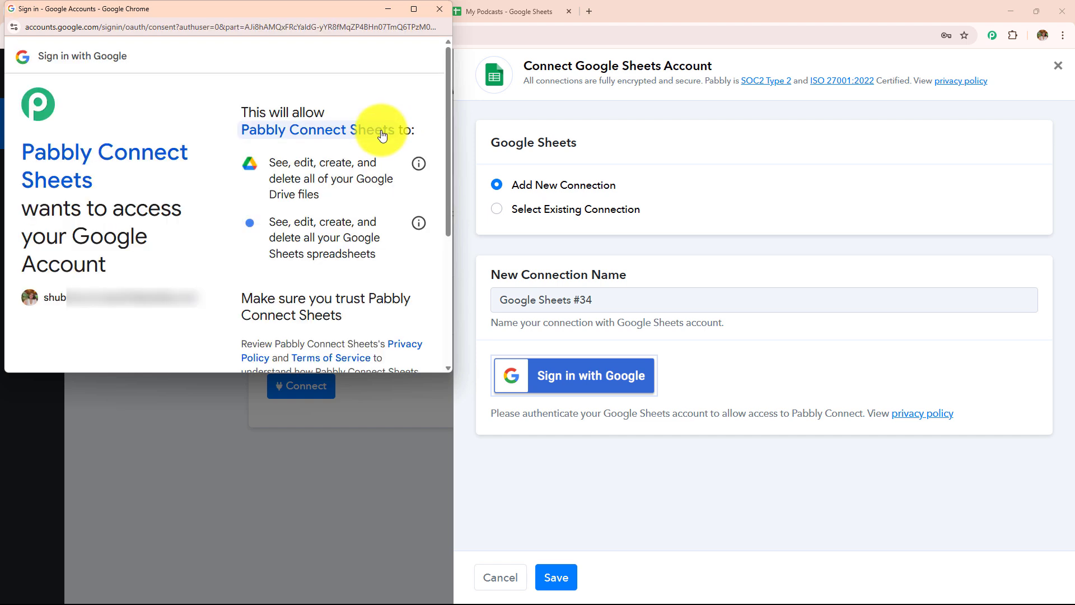
scroll(370, 168, "down", 4)
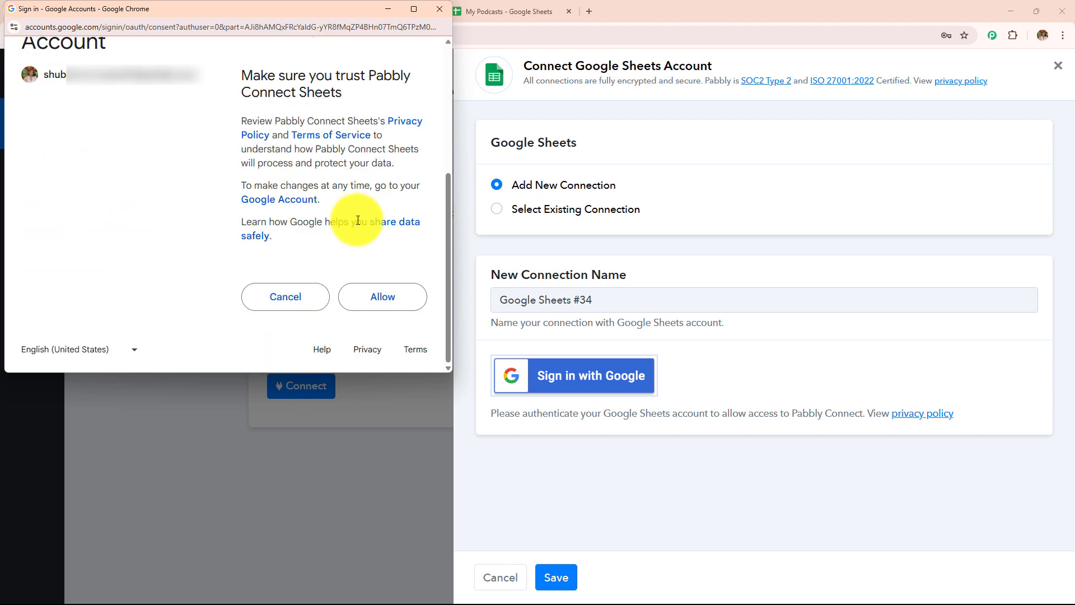
left_click(379, 303)
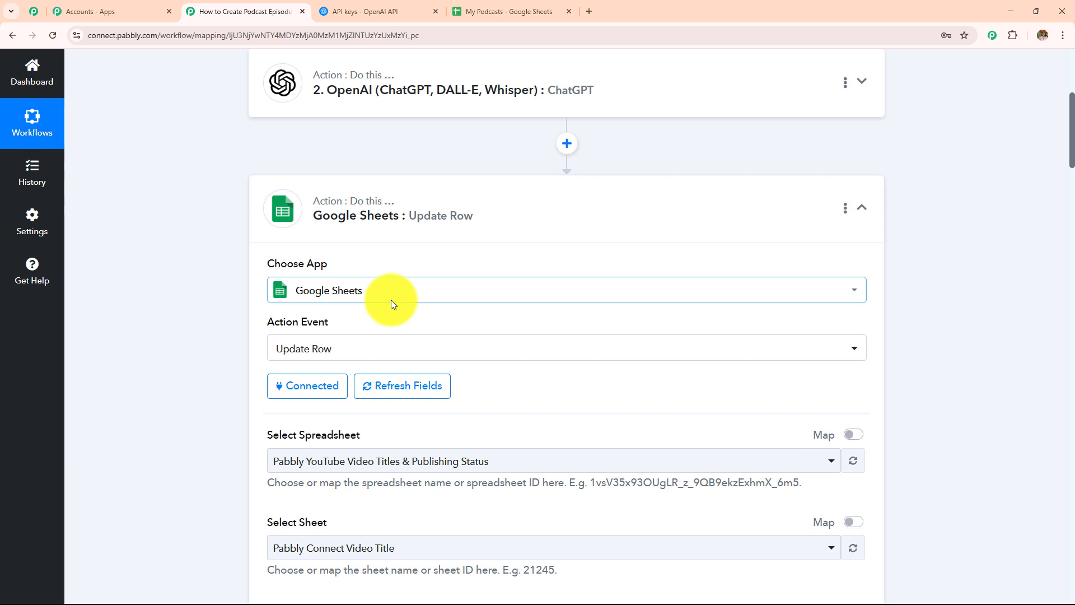
Examine the Update Row action's spreadsheet, sheet, row index and column fields
scroll(409, 244, "down", 3)
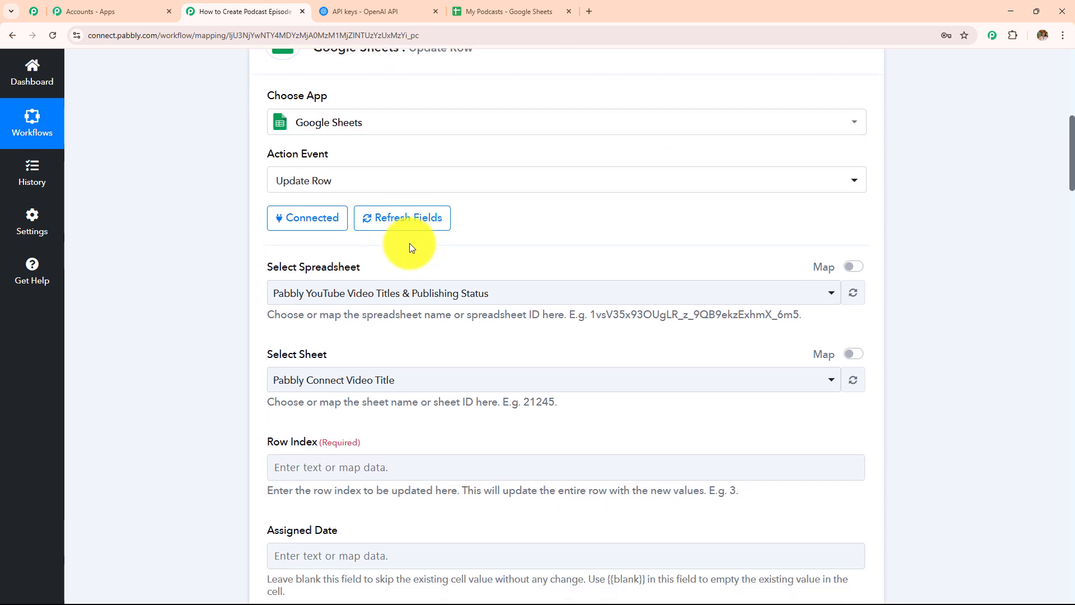
scroll(409, 244, "up", 1)
scroll(409, 245, "down", 1)
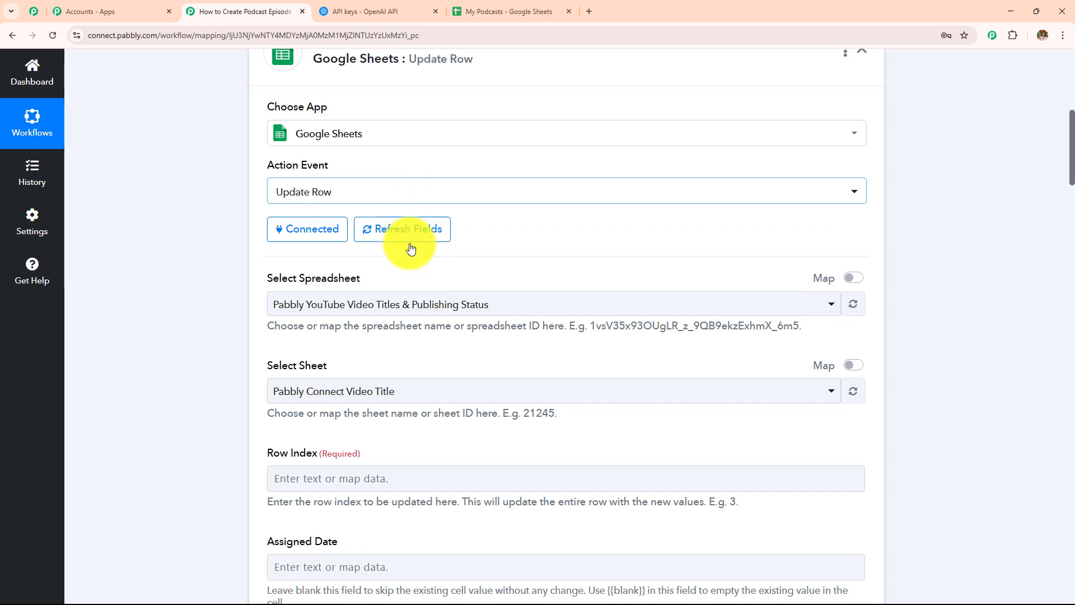
scroll(410, 247, "down", 1)
scroll(409, 246, "down", 3)
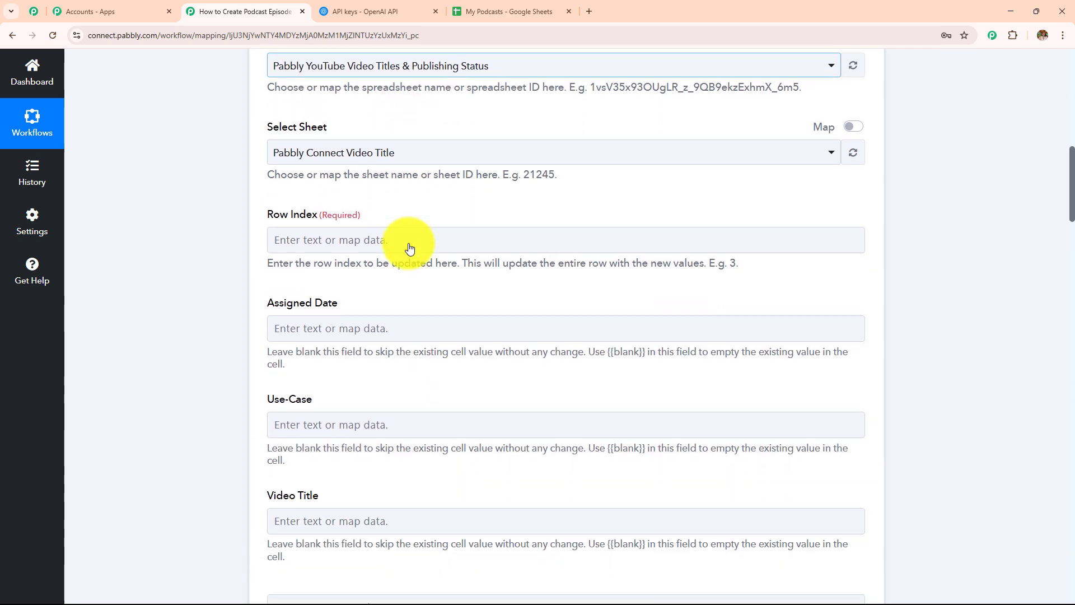
scroll(409, 243, "down", 4)
scroll(409, 243, "up", 7)
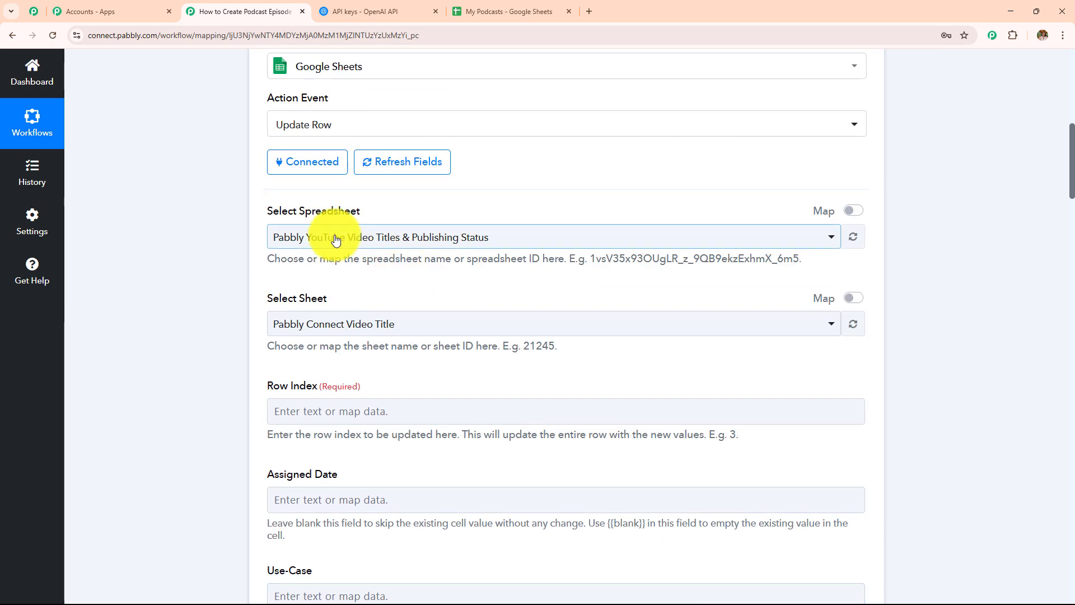
left_click_drag(301, 213, 407, 218)
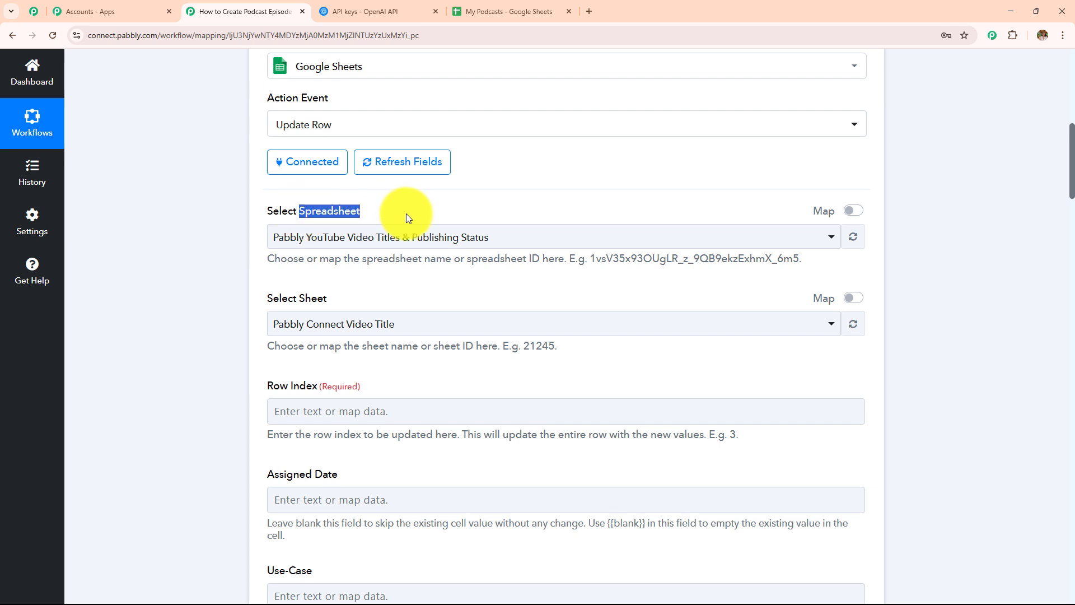
Check the podcast spreadsheet's name and set the Update Row action to My Podcasts, Sheet1
left_click(515, 11)
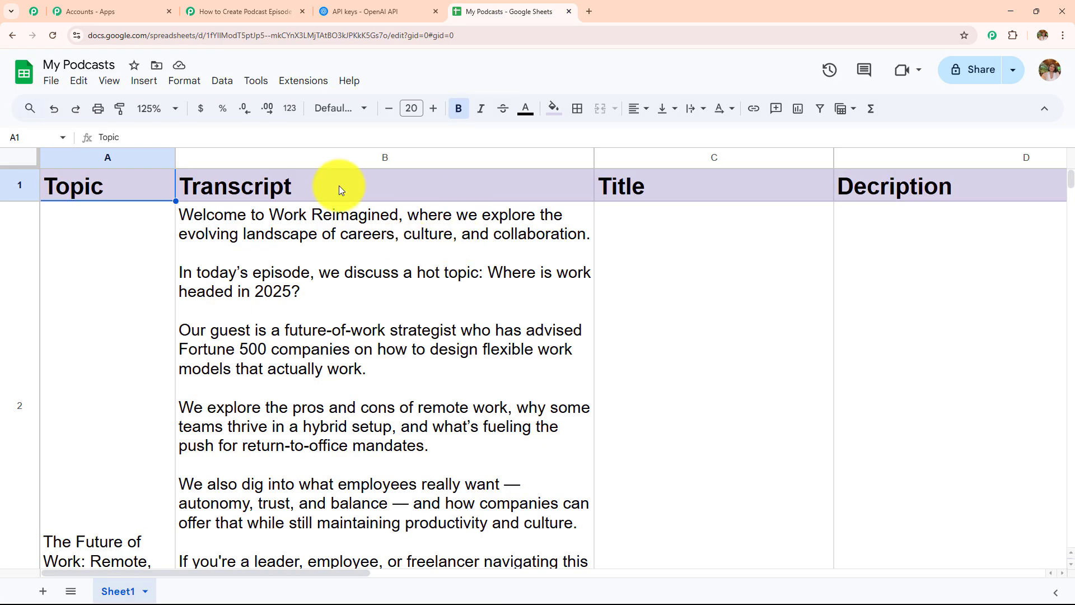
left_click(252, 10)
left_click(384, 238)
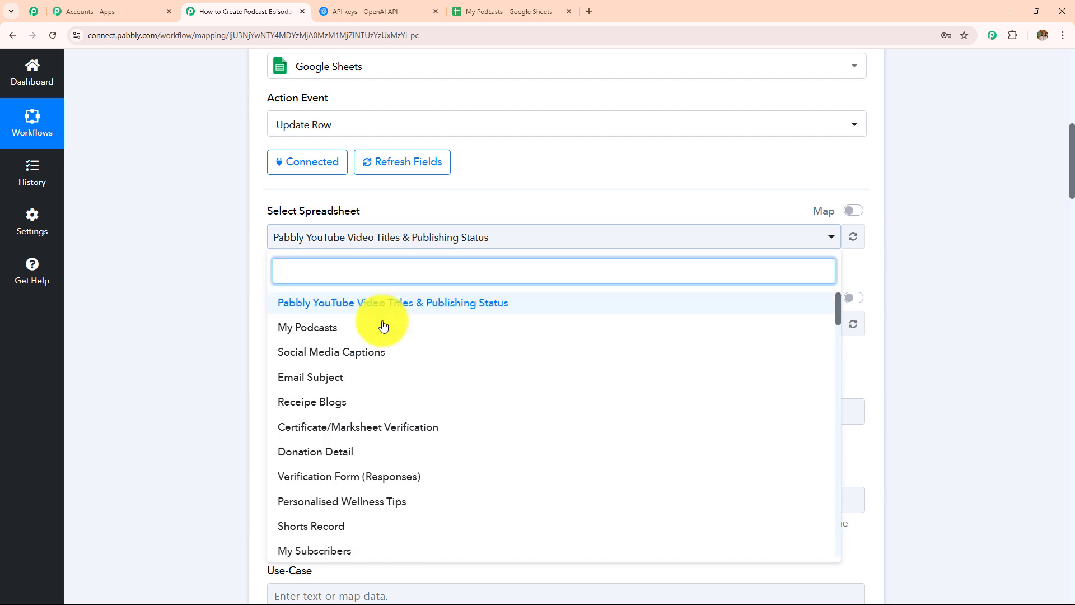
left_click(378, 327)
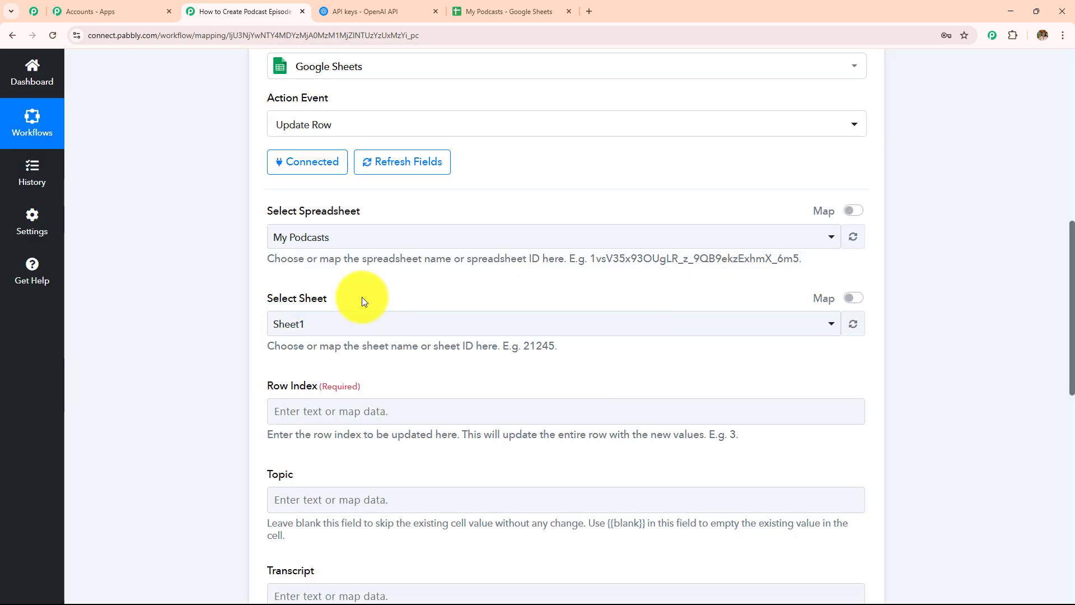
scroll(359, 291, "down", 4)
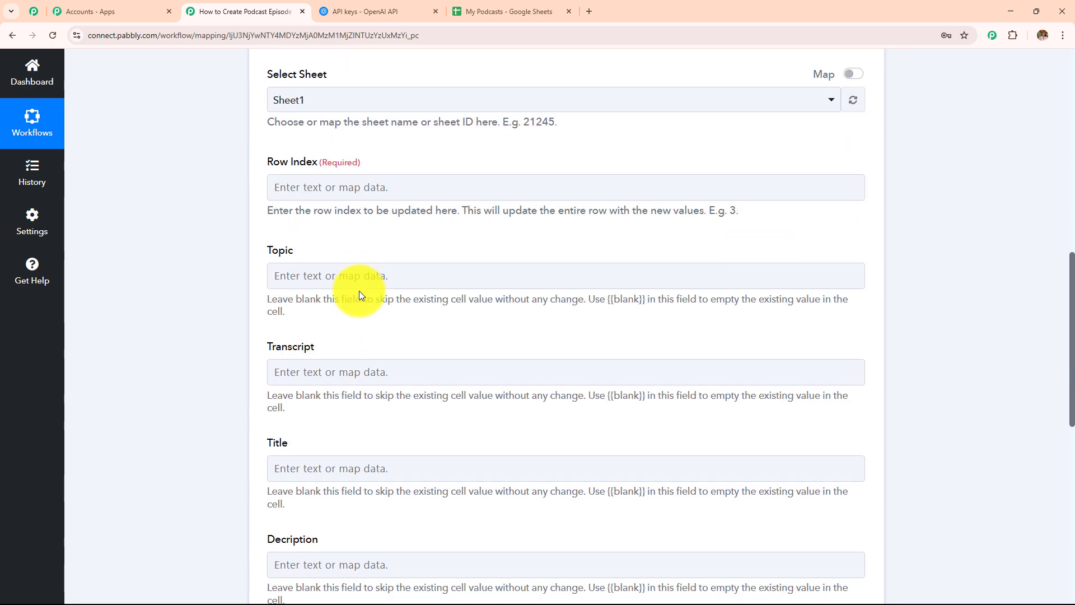
Map the Update Row action's Row Index to RowIndex from the Google Sheets trigger, checking it against the podcast row in My Podcasts
left_click(313, 191)
scroll(313, 191, "down", 1)
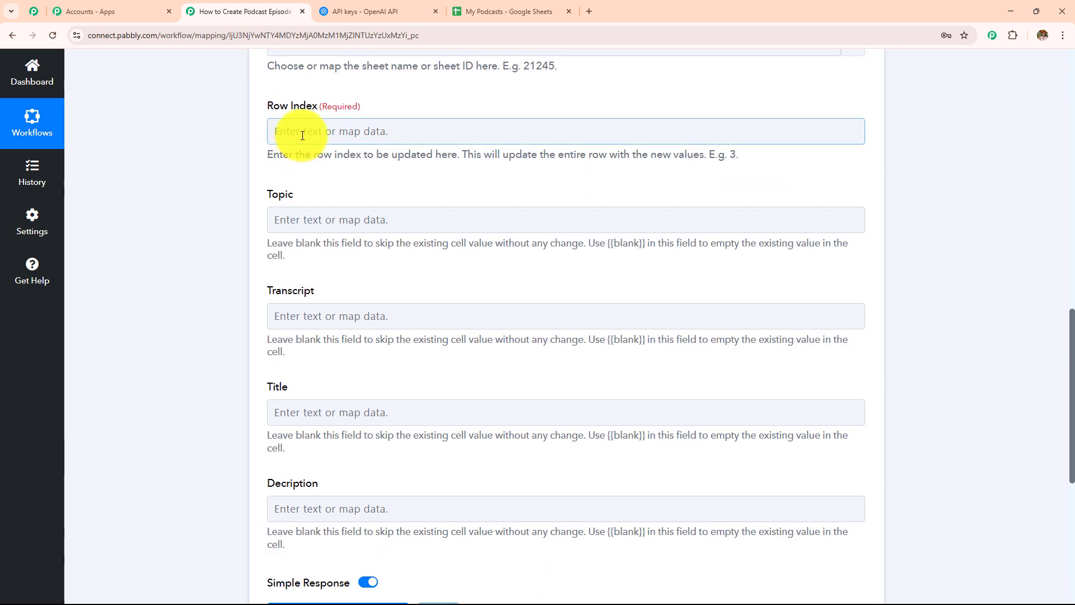
left_click(509, 11)
scroll(125, 355, "down", 3)
scroll(123, 355, "down", 1)
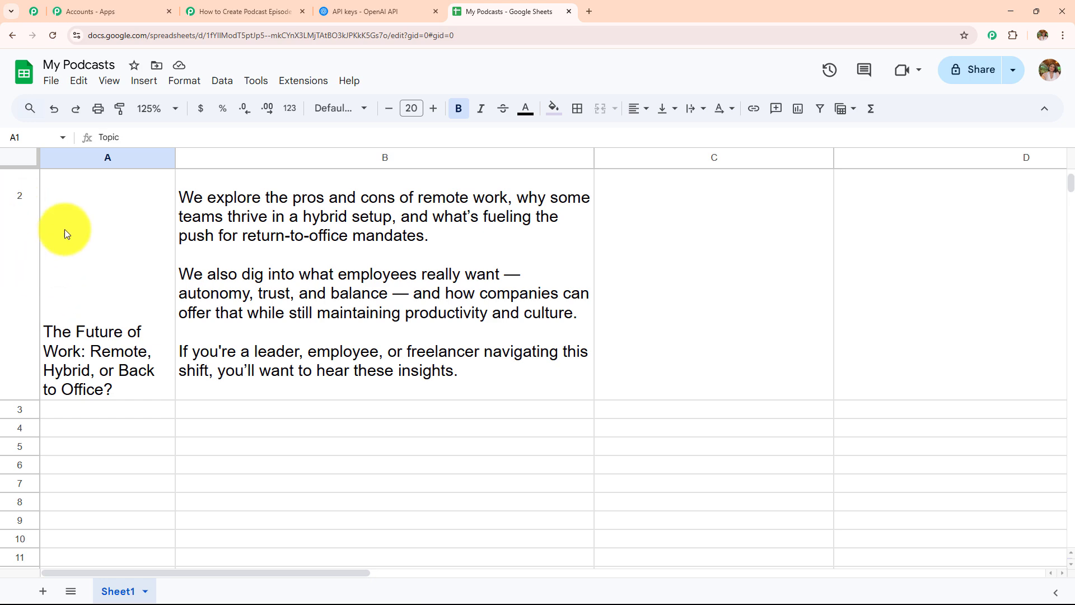
scroll(307, 304, "up", 5)
left_click(271, 11)
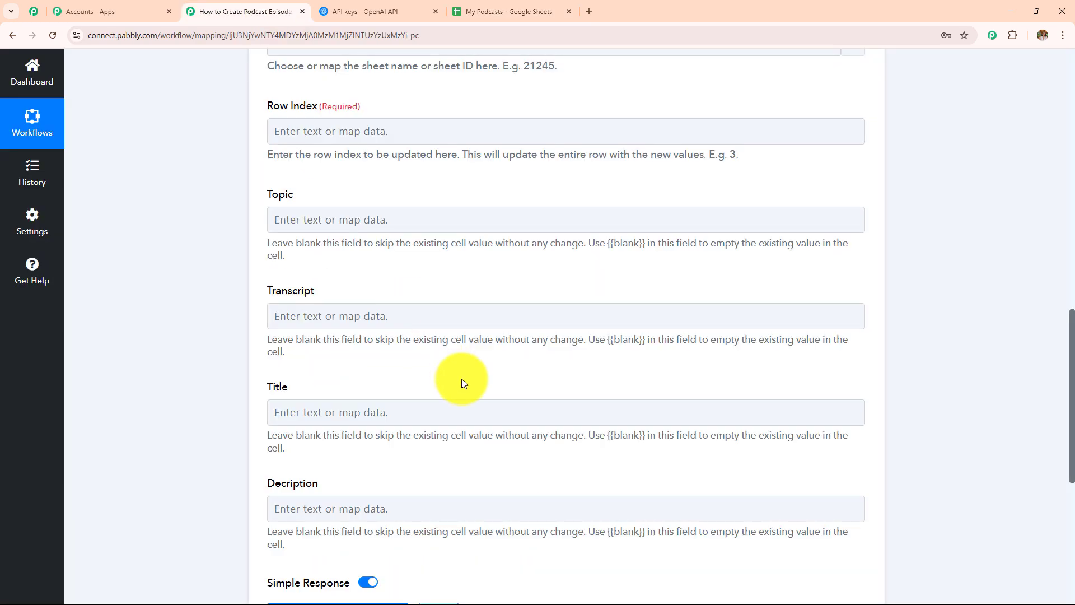
left_click(476, 132)
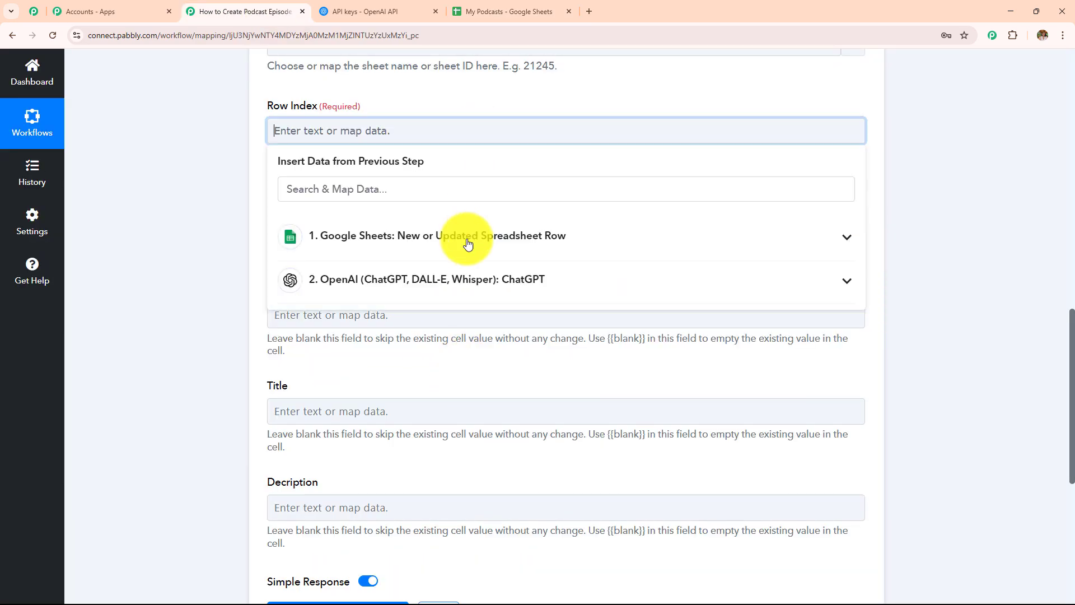
left_click(467, 244)
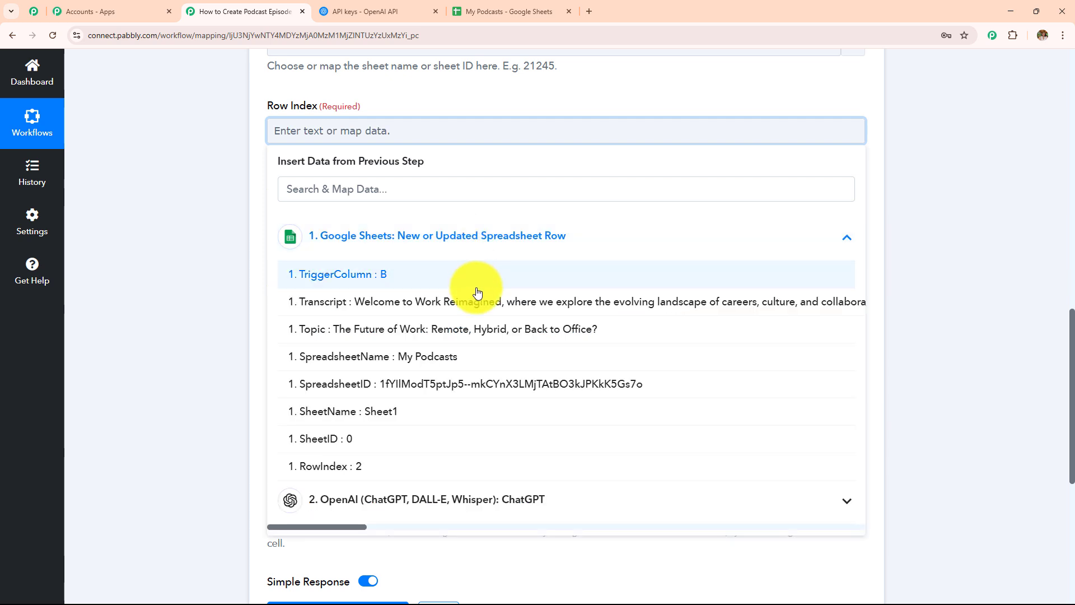
left_click(379, 473)
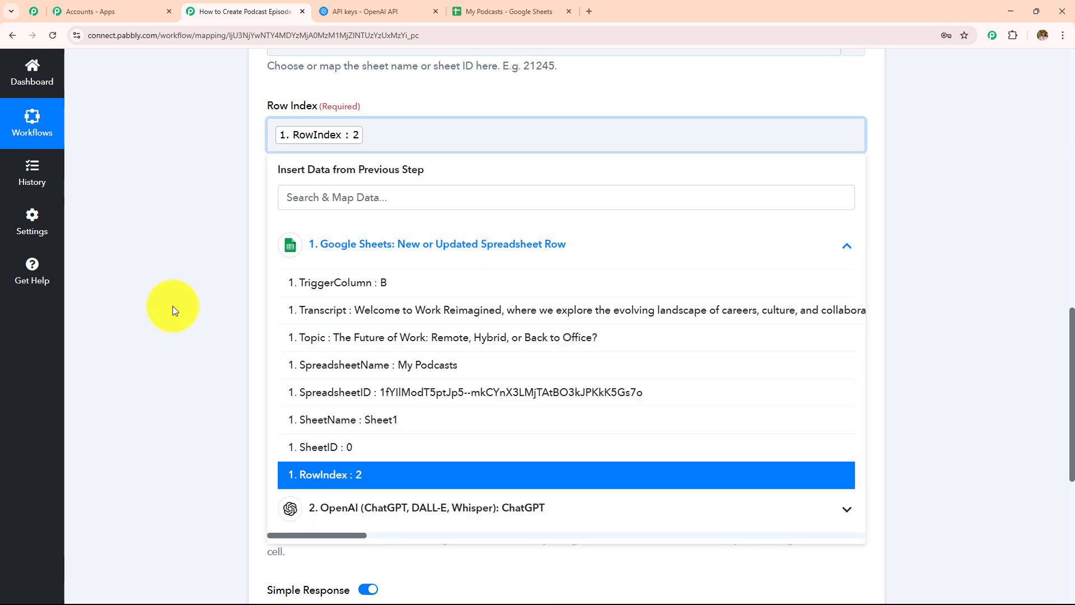
left_click(173, 306)
left_click(476, 8)
scroll(269, 375, "down", 3)
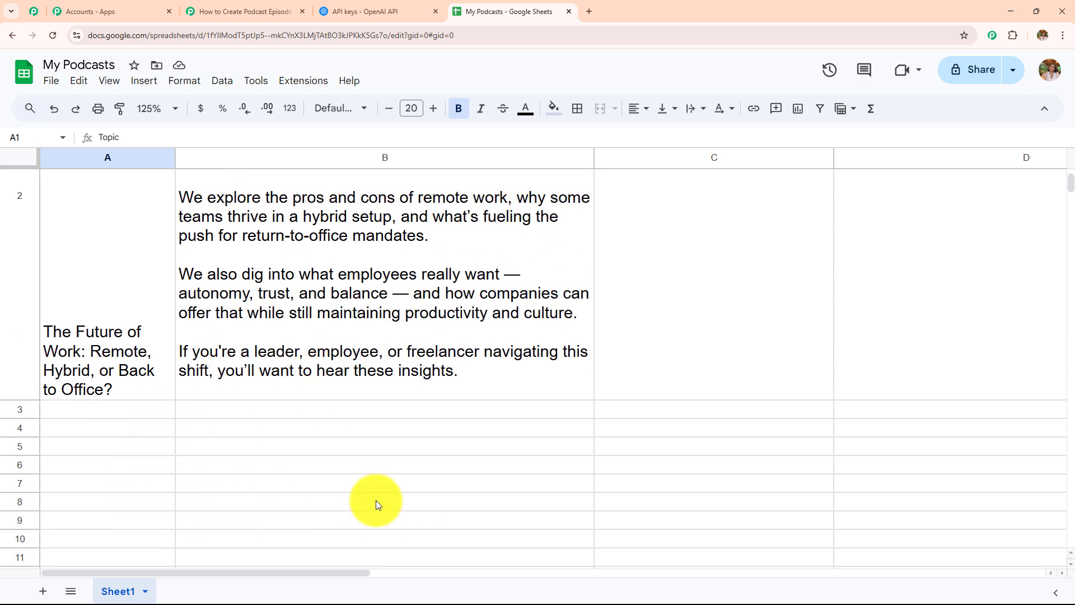
left_click(273, 12)
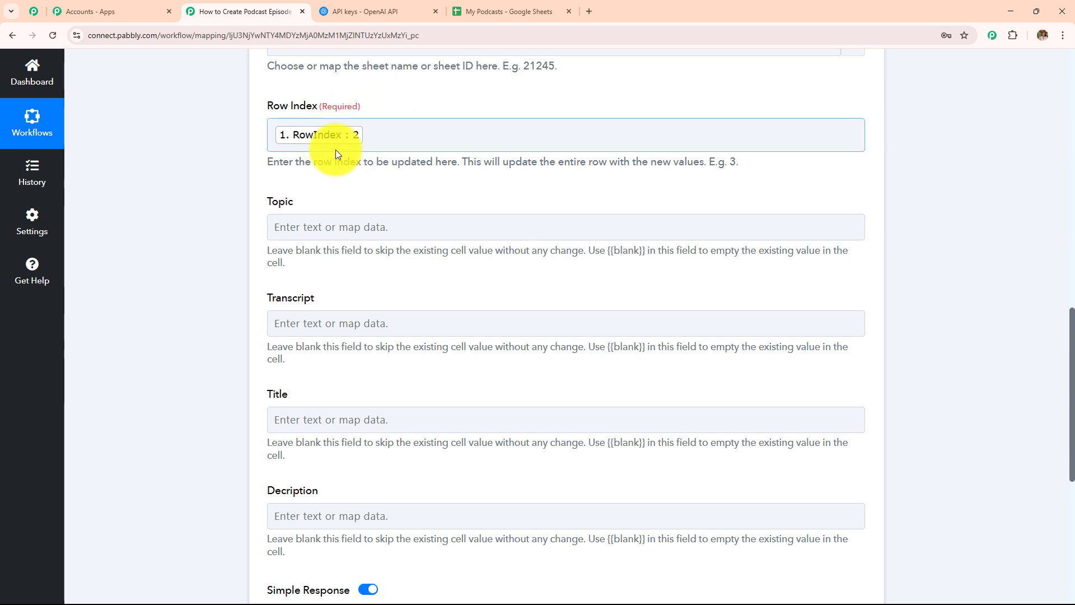
Leave Topic and Transcript blank and map the Title field to Choices 0 Message Content Title from the ChatGPT step
scroll(365, 221, "down", 1)
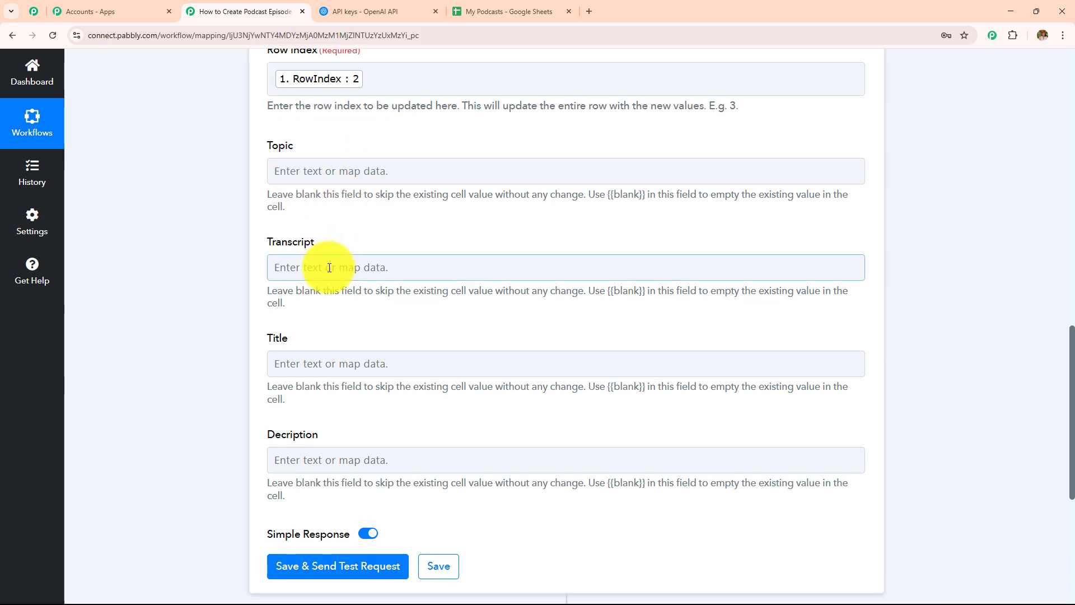
left_click(526, 11)
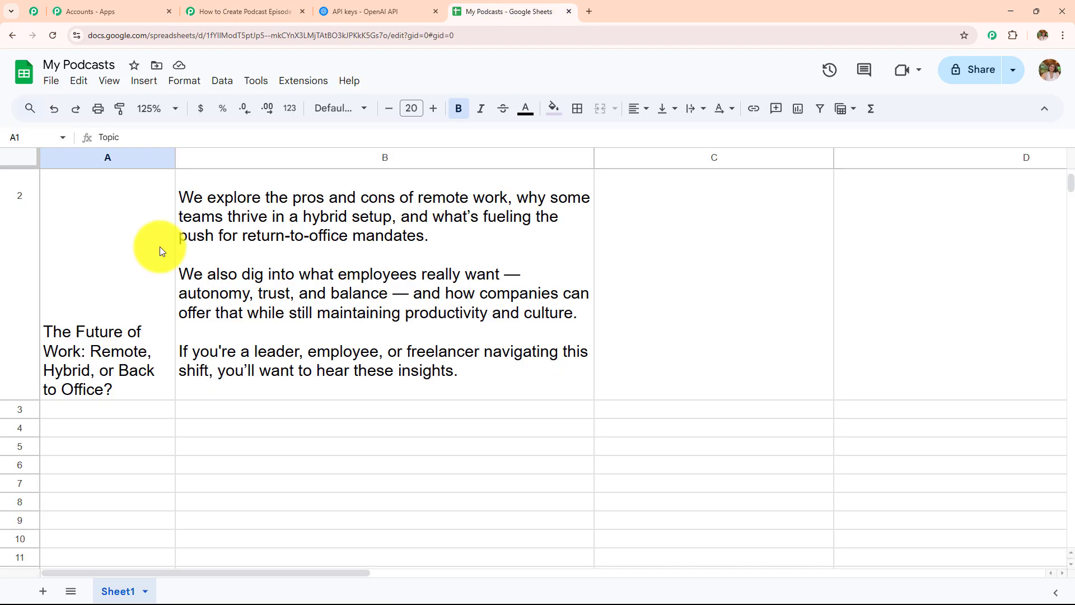
left_click(241, 11)
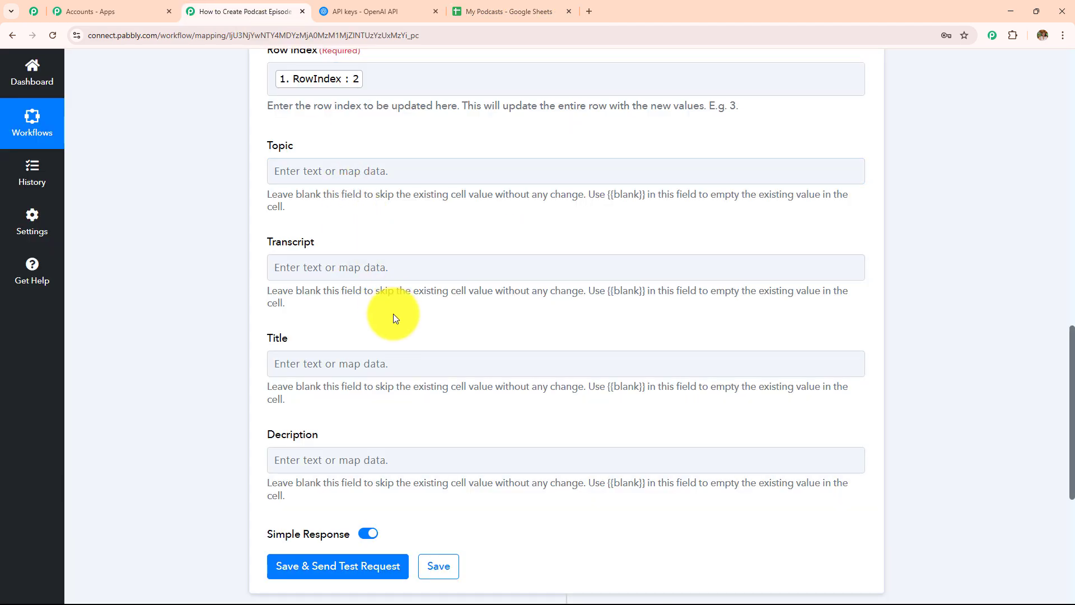
scroll(398, 314, "down", 3)
left_click(372, 193)
left_click(375, 357)
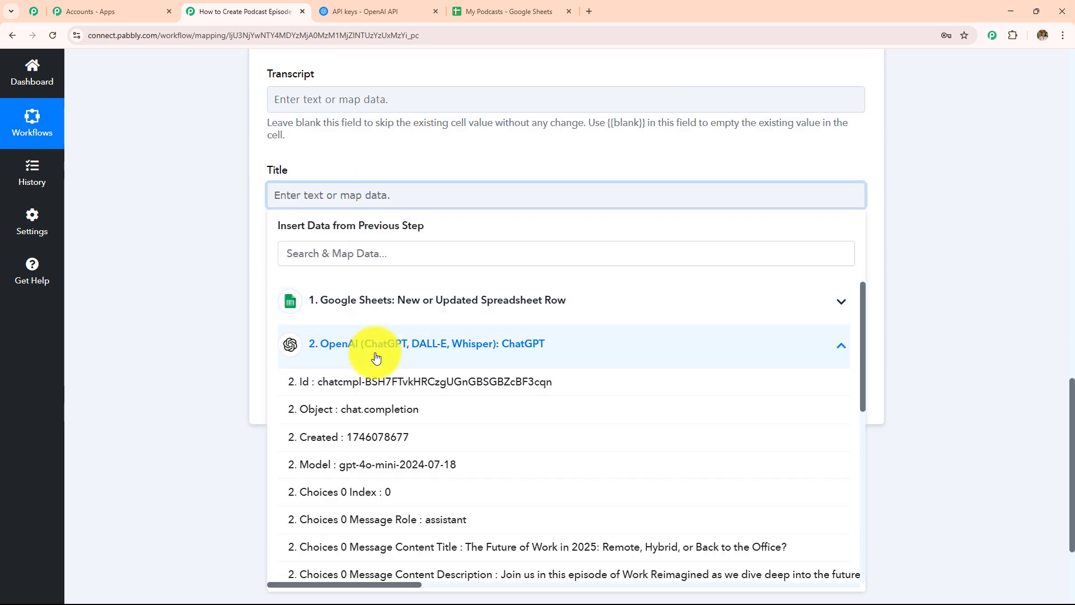
scroll(381, 493, "down", 1)
left_click(384, 440)
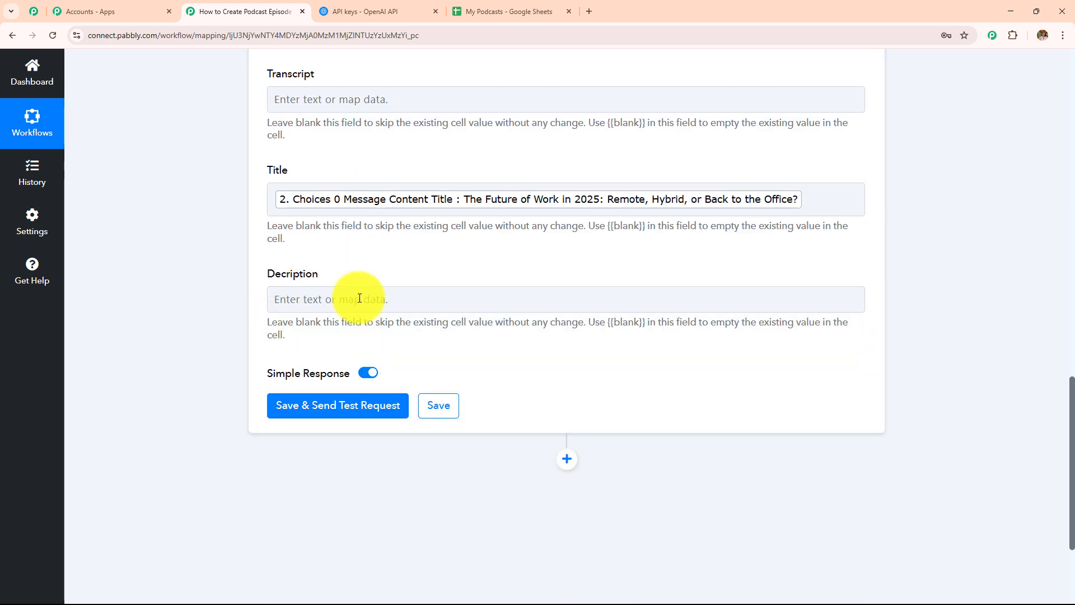
Map the Decription field to Choices 0 Message Content Description from ChatGPT, and save the Update Row action with a test request
scroll(392, 263, "down", 2)
left_click(434, 191)
left_click(424, 333)
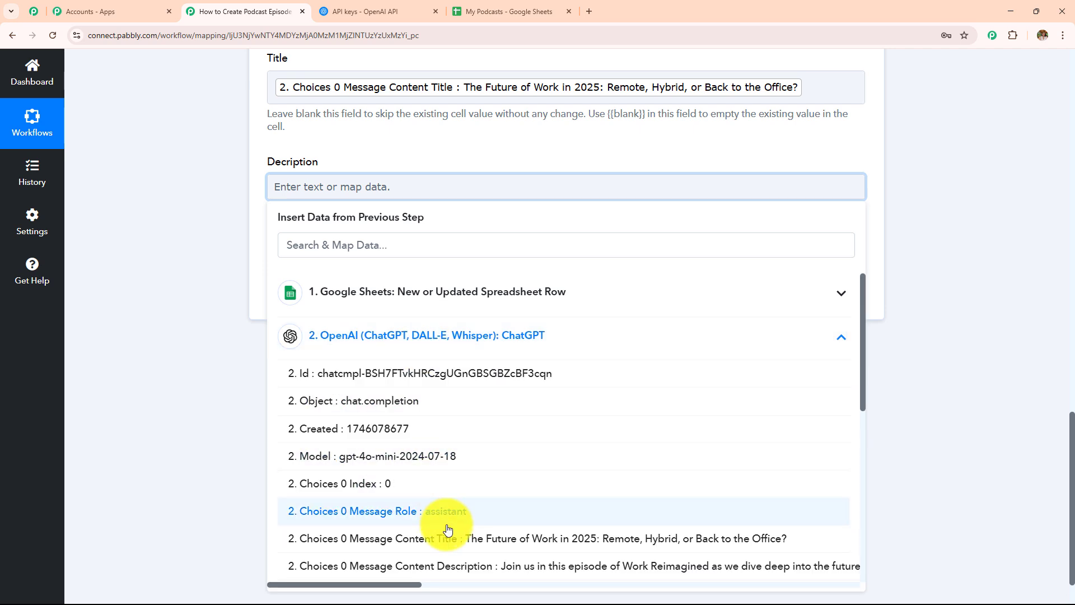
left_click(451, 567)
left_click(199, 284)
scroll(452, 252, "down", 2)
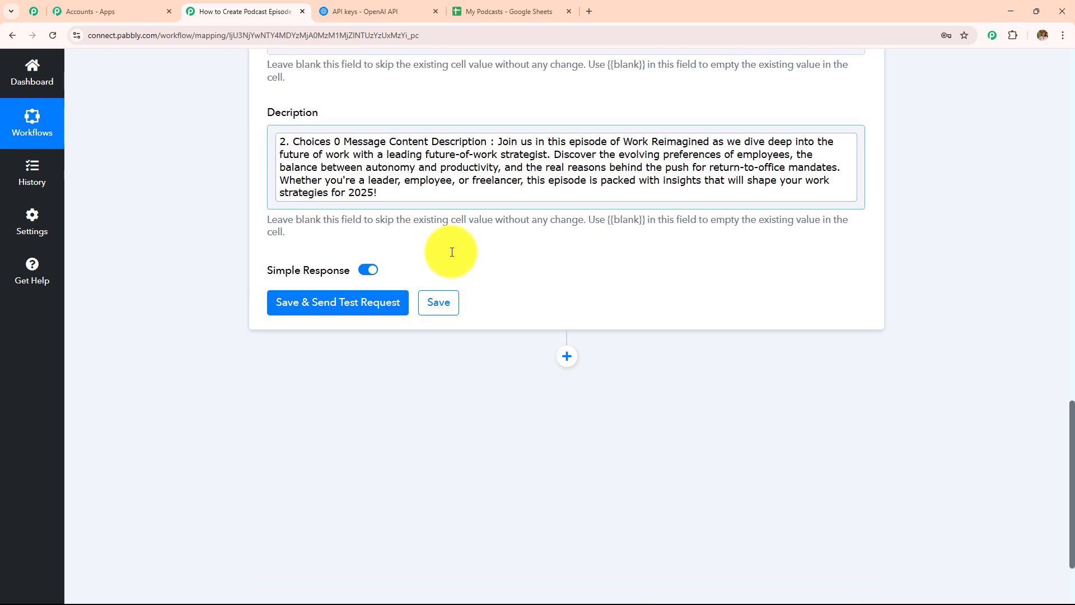
left_click(336, 247)
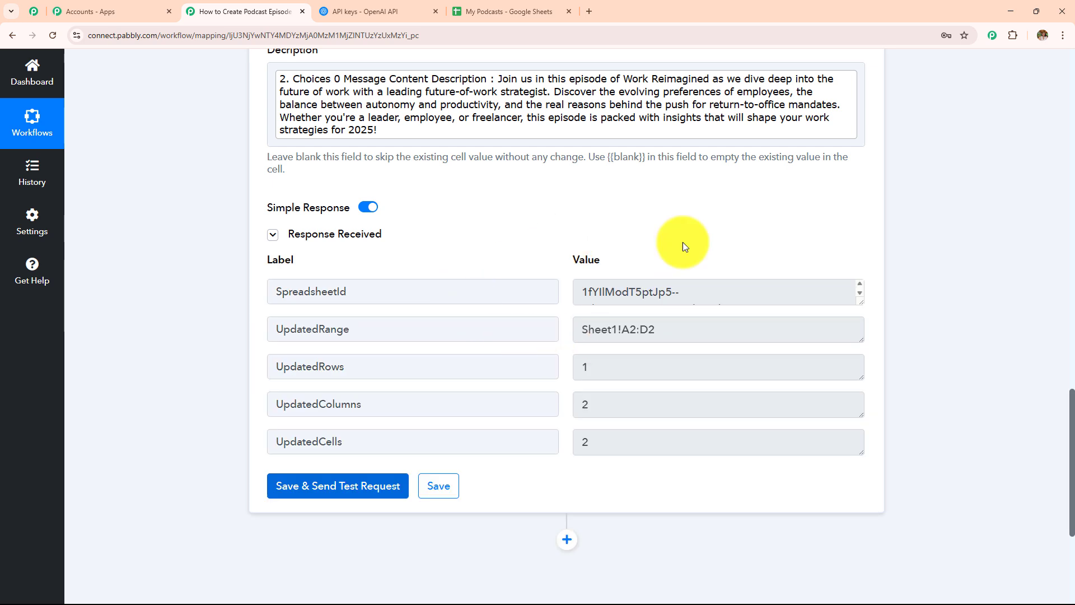
Check the generated title and description written to row 2 of the My Podcasts spreadsheet
left_click(504, 11)
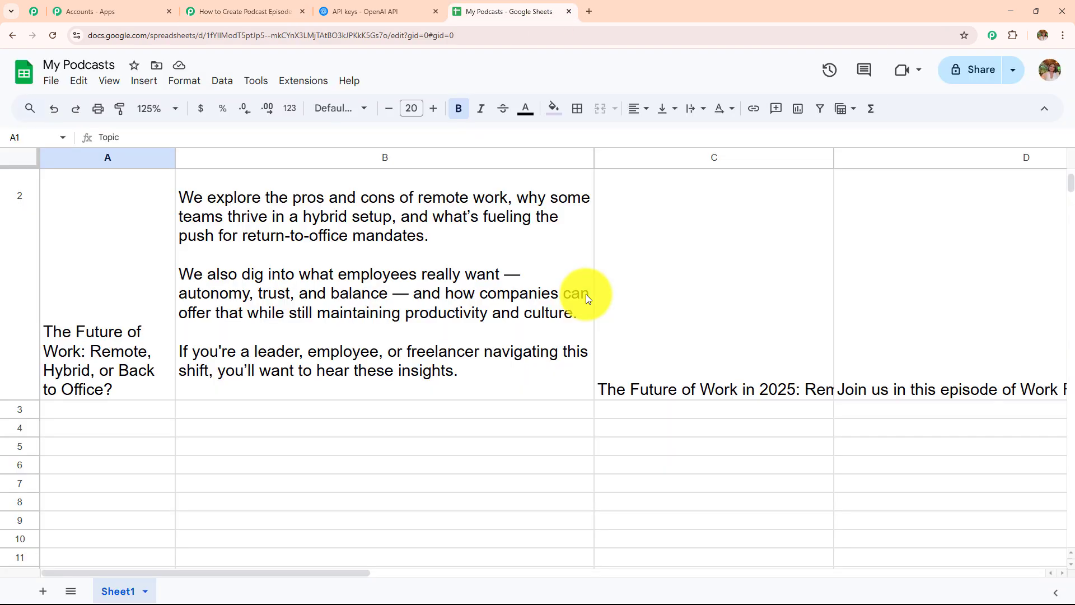
left_click_drag(366, 579, 496, 582)
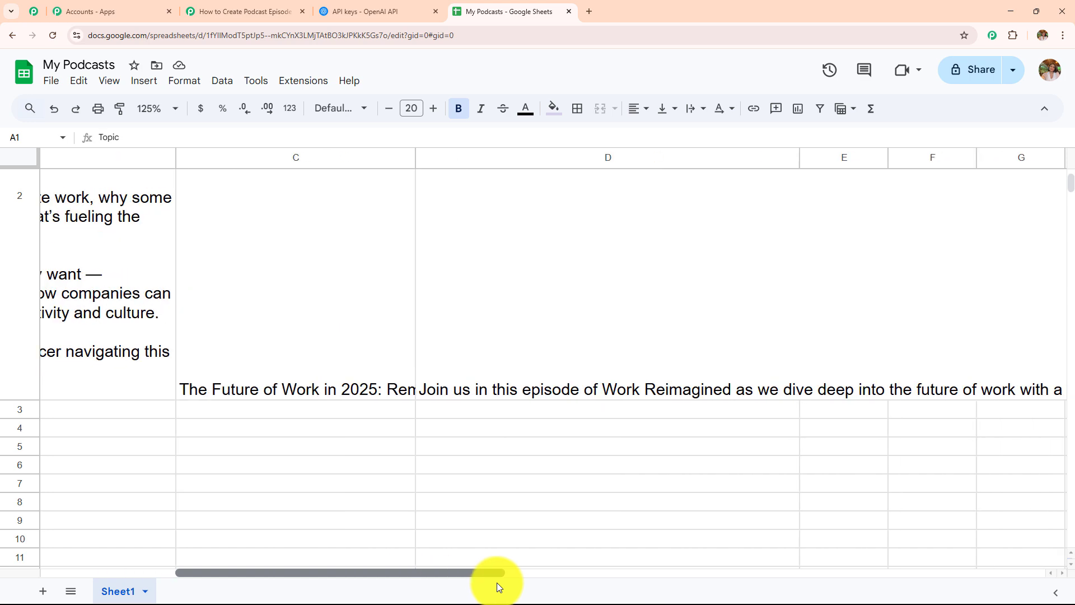
scroll(396, 480, "up", 3)
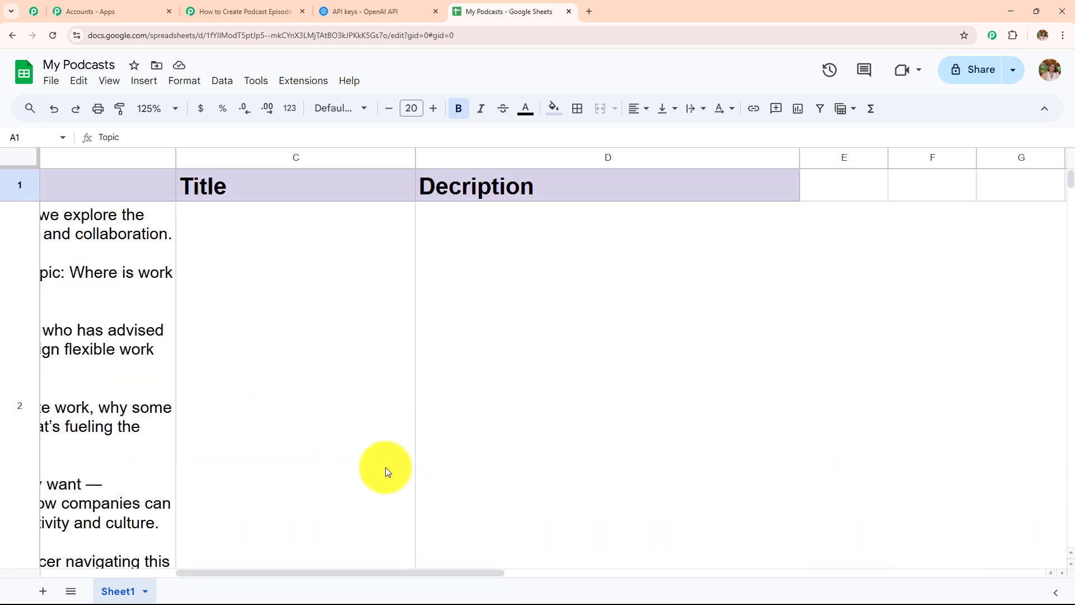
scroll(385, 466, "down", 3)
left_click(324, 297)
double_click(324, 297)
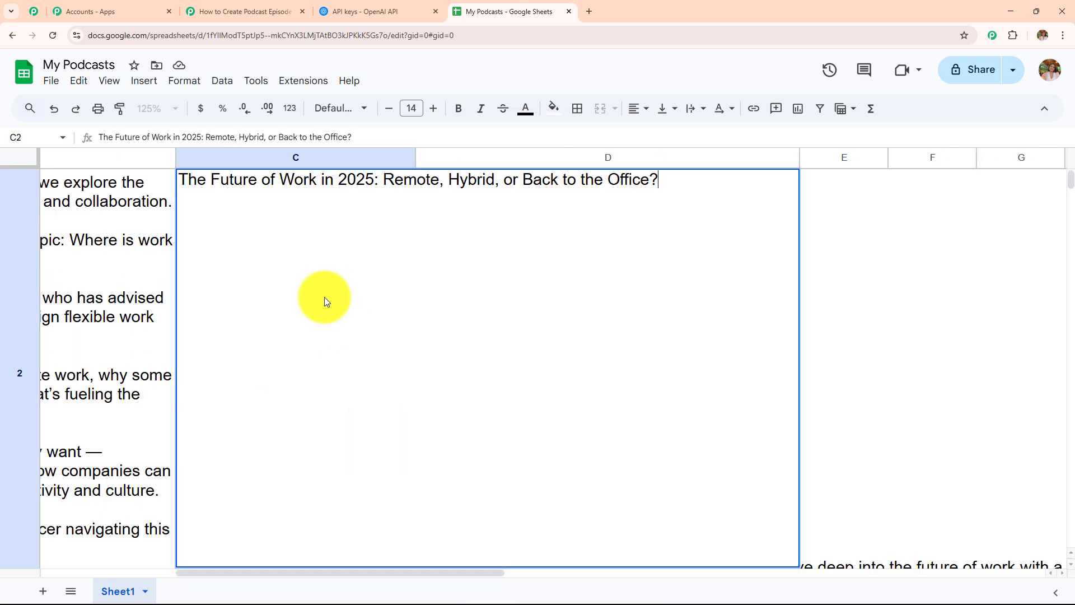
left_click(891, 297)
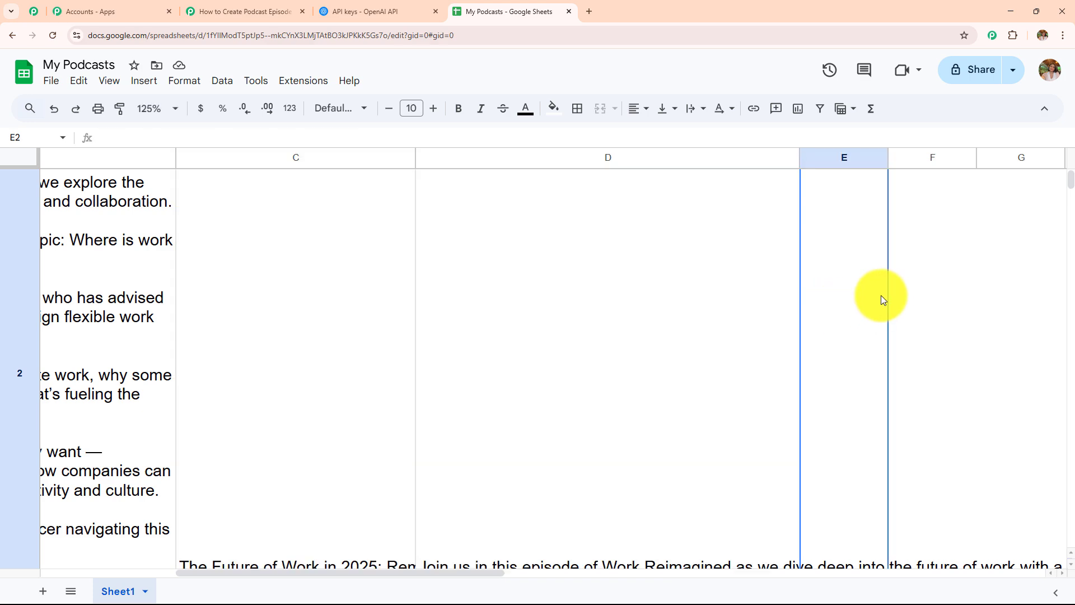
scroll(708, 369, "up", 2)
scroll(708, 368, "down", 3)
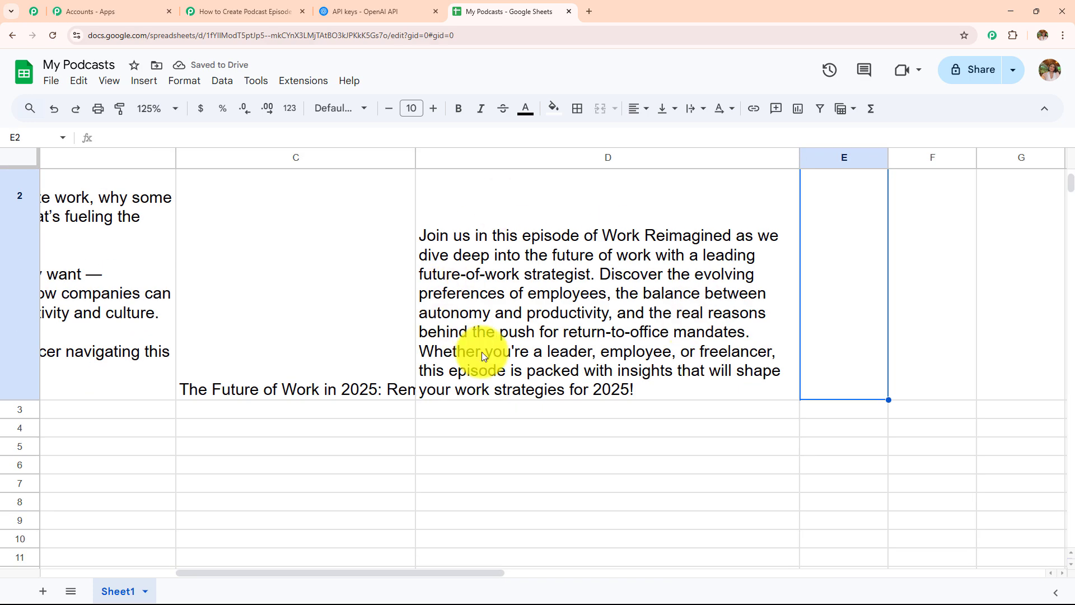
Review the Google Sheets trigger's settings and captured response in the Pabbly Connect workflow
left_click(289, 12)
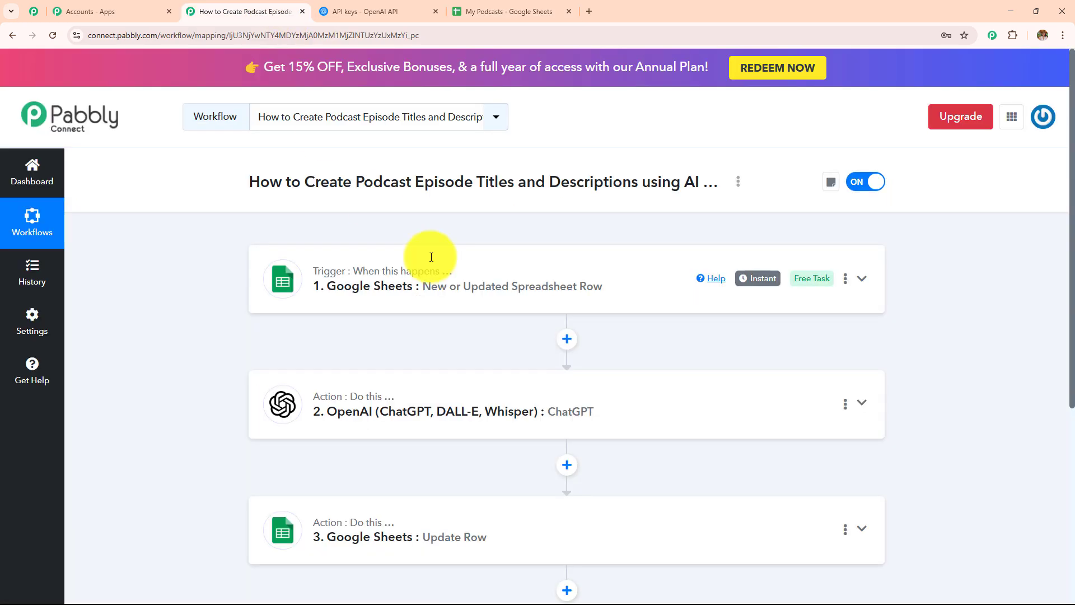
left_click(463, 288)
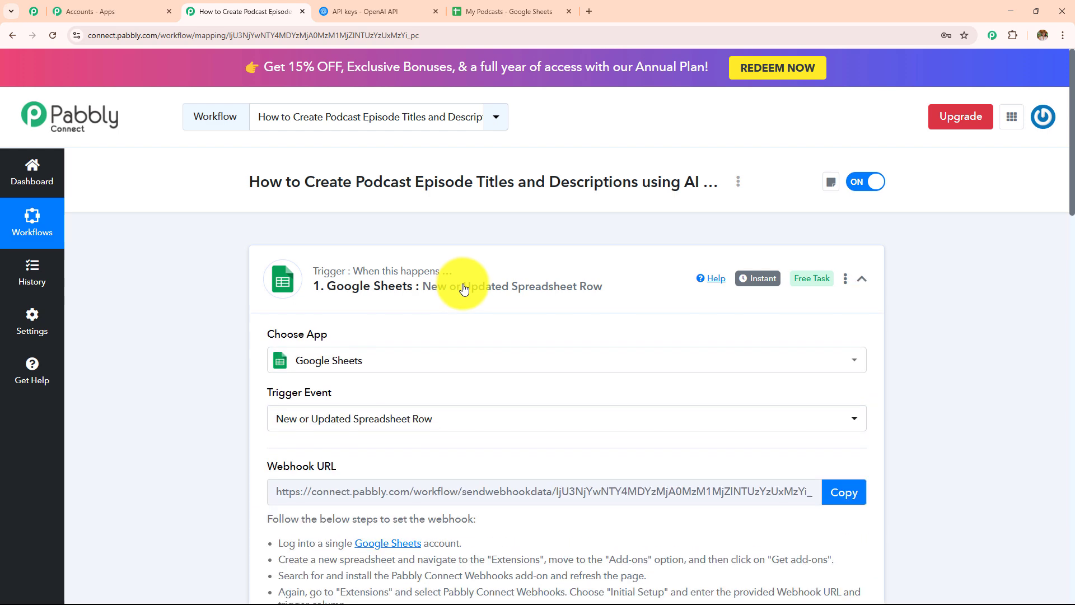
scroll(463, 289, "down", 2)
scroll(464, 286, "down", 4)
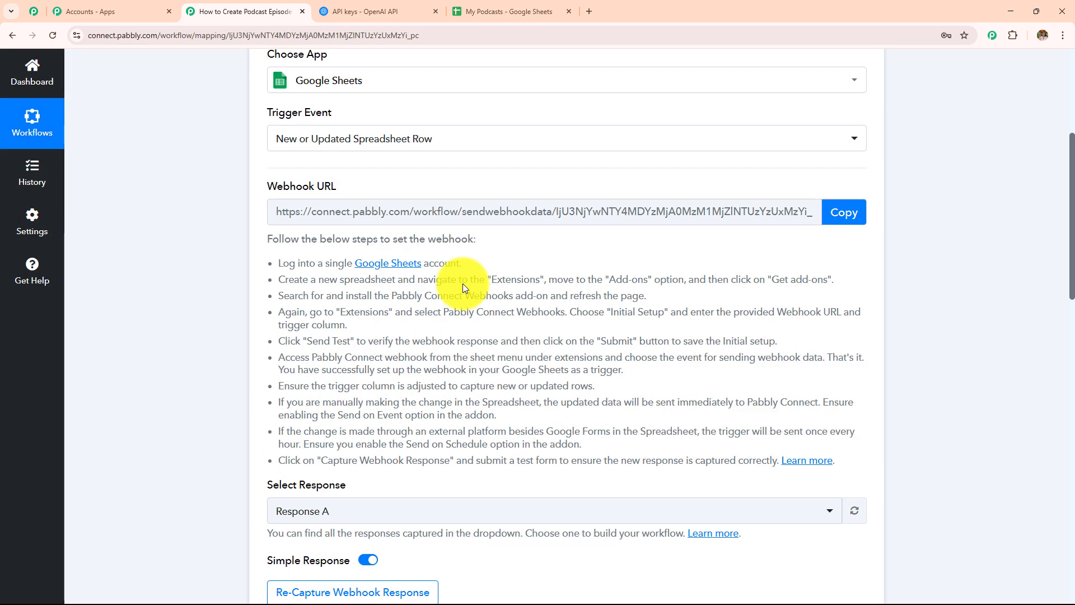
scroll(463, 285, "down", 2)
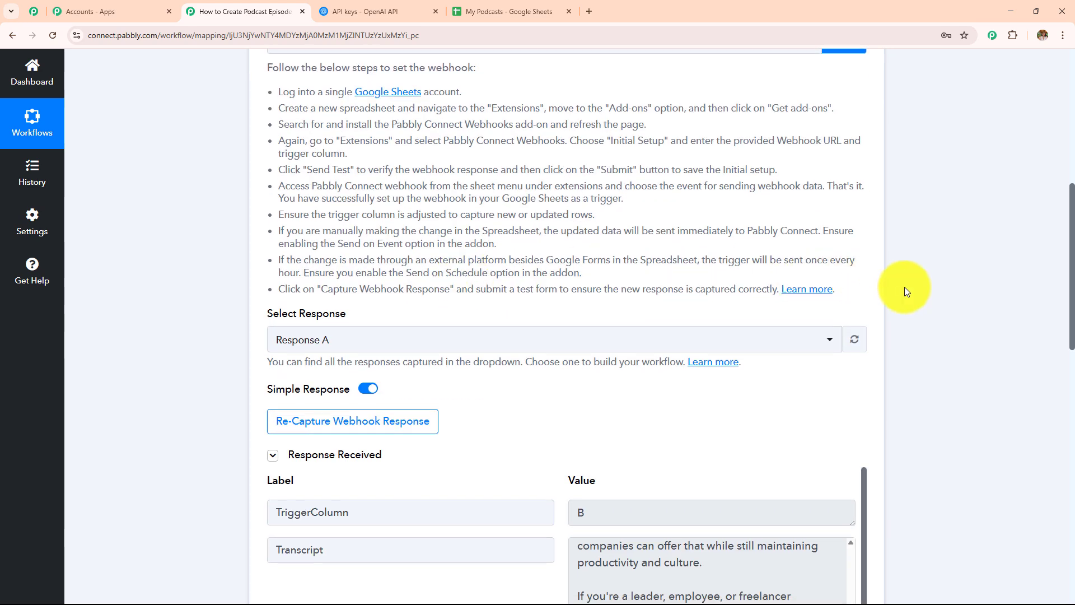
scroll(906, 287, "down", 5)
scroll(904, 287, "down", 1)
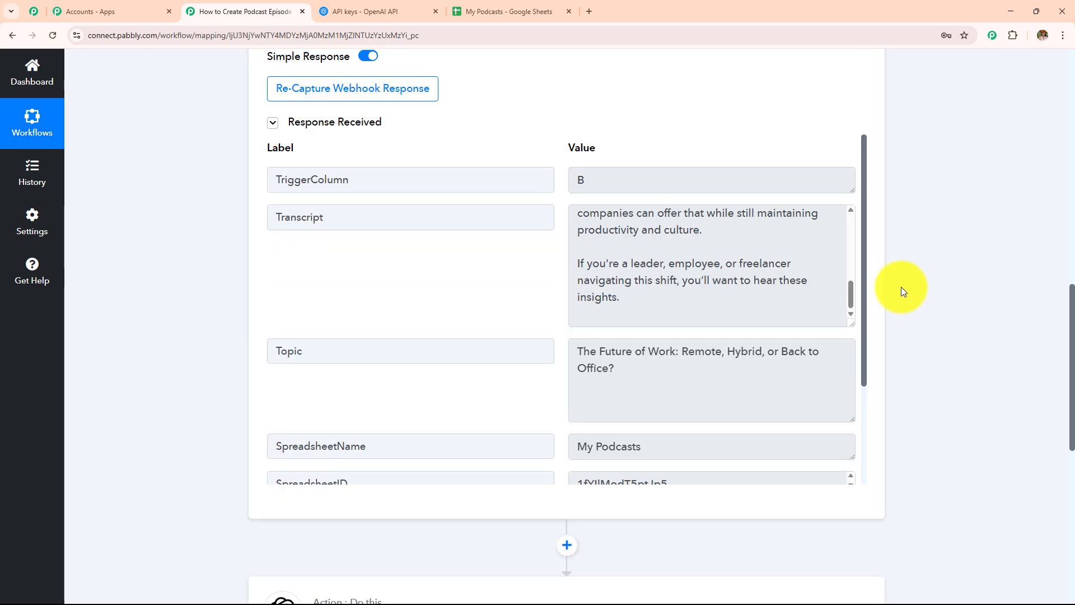
scroll(895, 288, "down", 5)
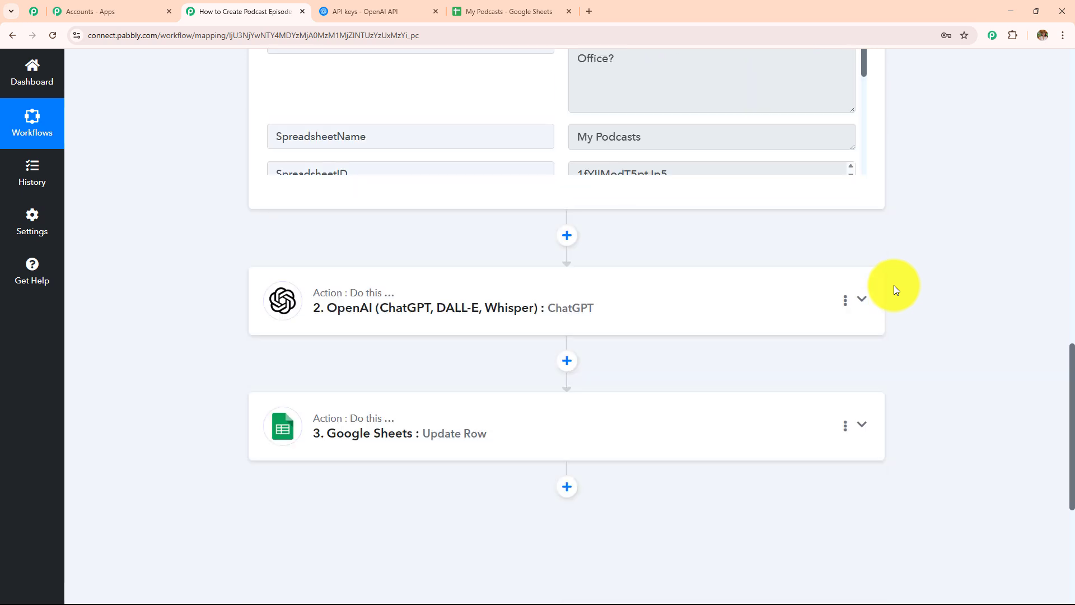
scroll(894, 289, "down", 1)
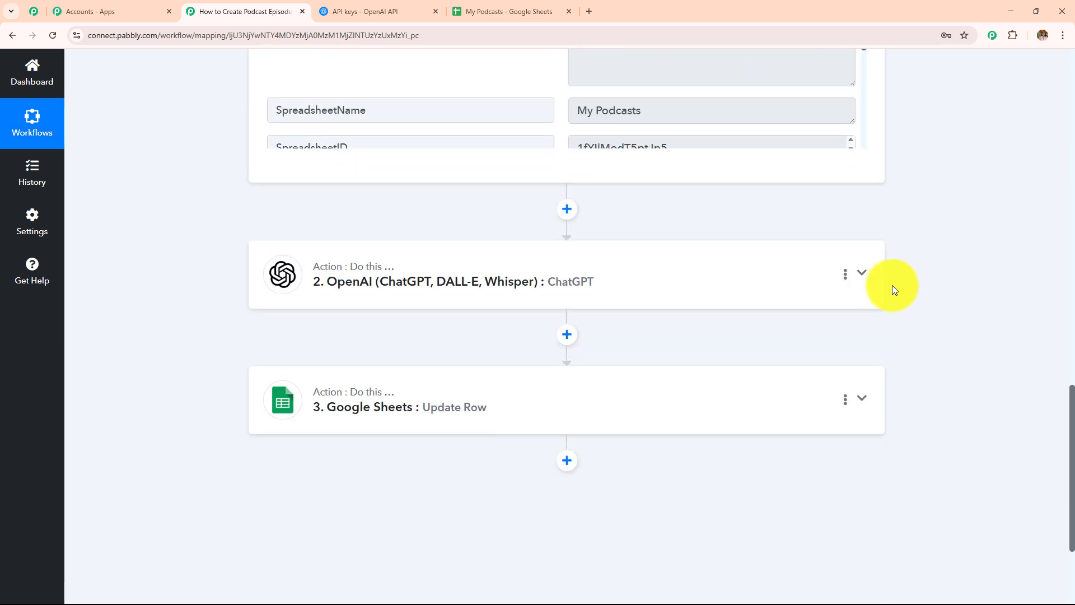
Review the ChatGPT action's model and prompt and the Update Row action's field mapping, and return to the workflow overview
scroll(893, 288, "down", 3)
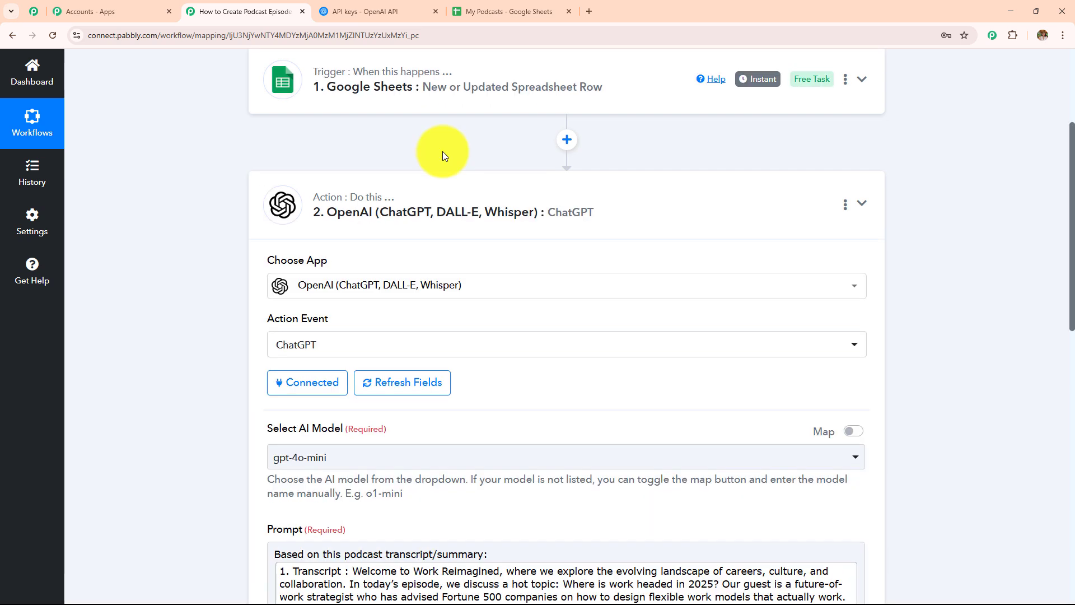
scroll(440, 162, "down", 10)
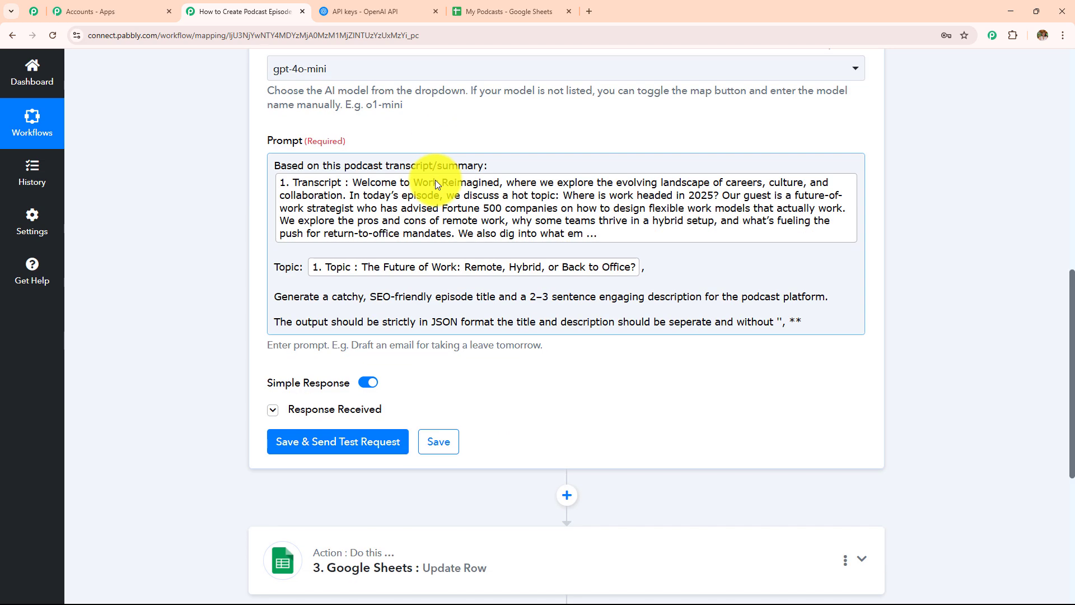
scroll(436, 182, "down", 3)
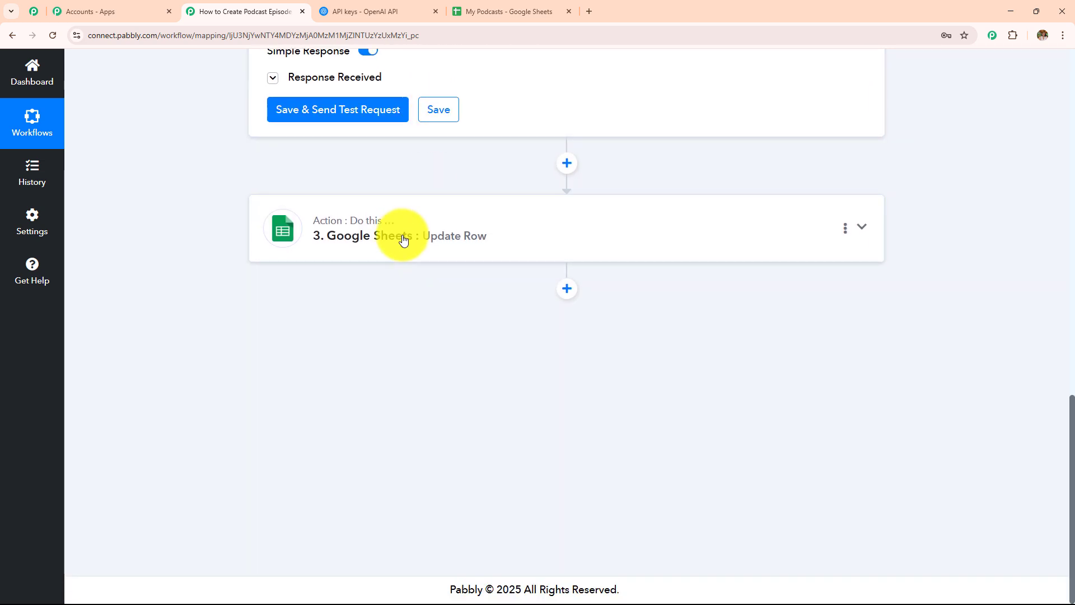
left_click(403, 240)
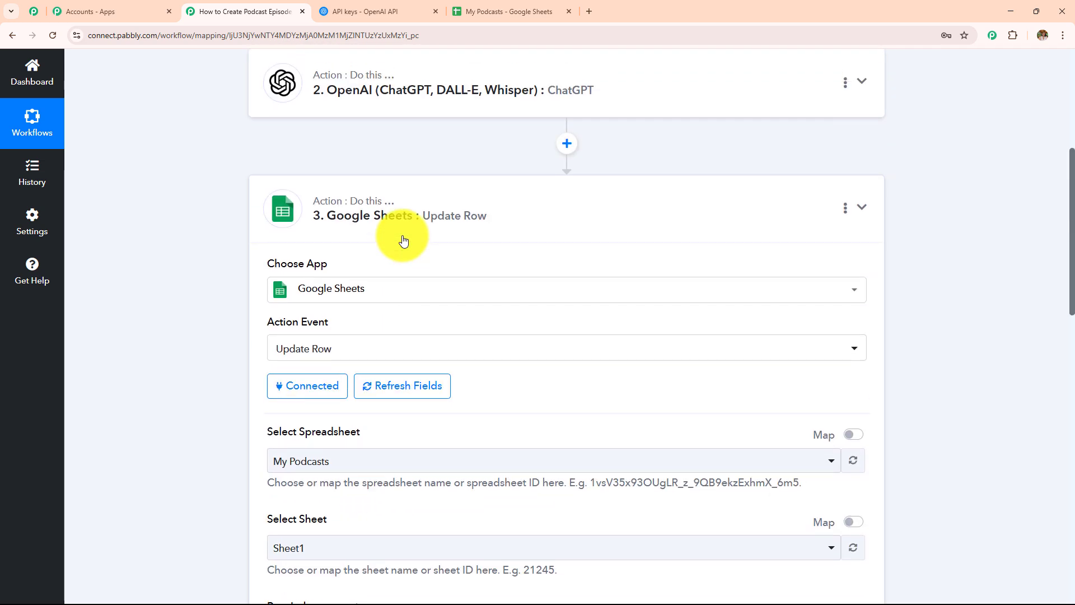
scroll(403, 239, "down", 8)
scroll(404, 239, "up", 10)
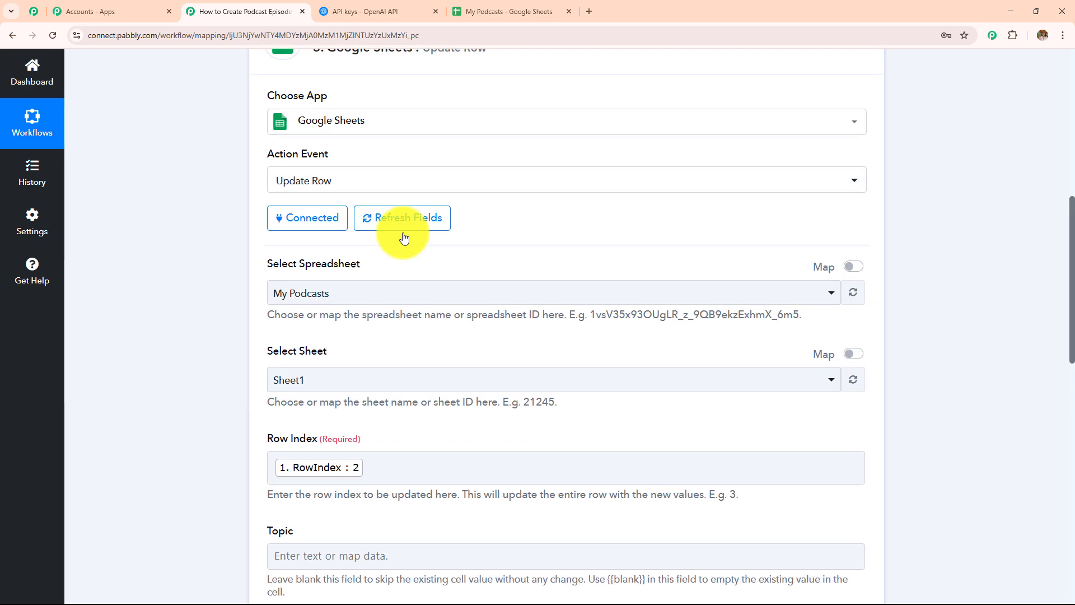
left_click(403, 298)
scroll(404, 297, "up", 4)
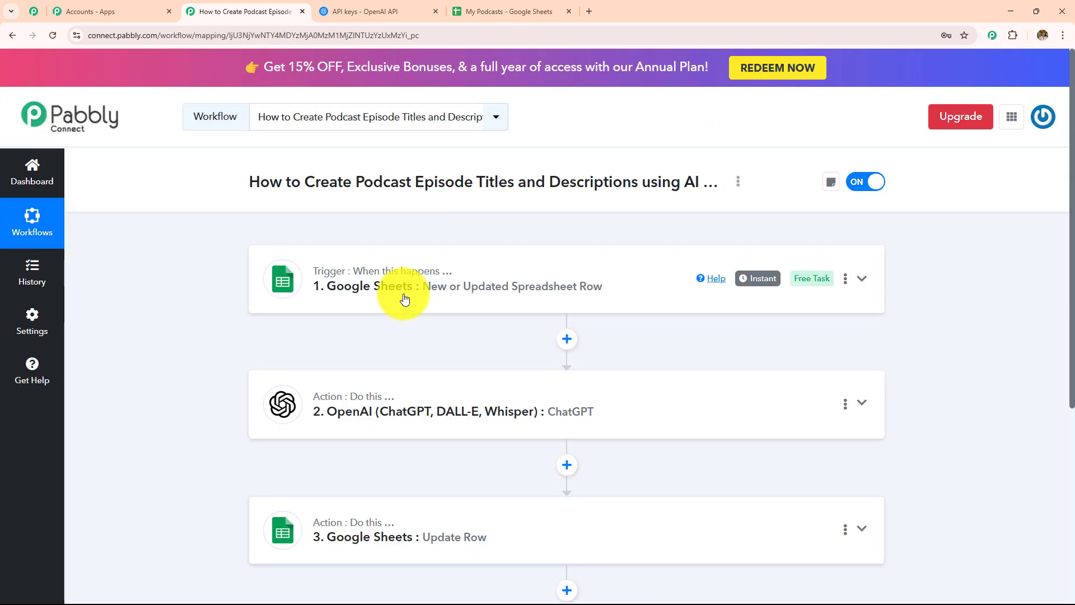